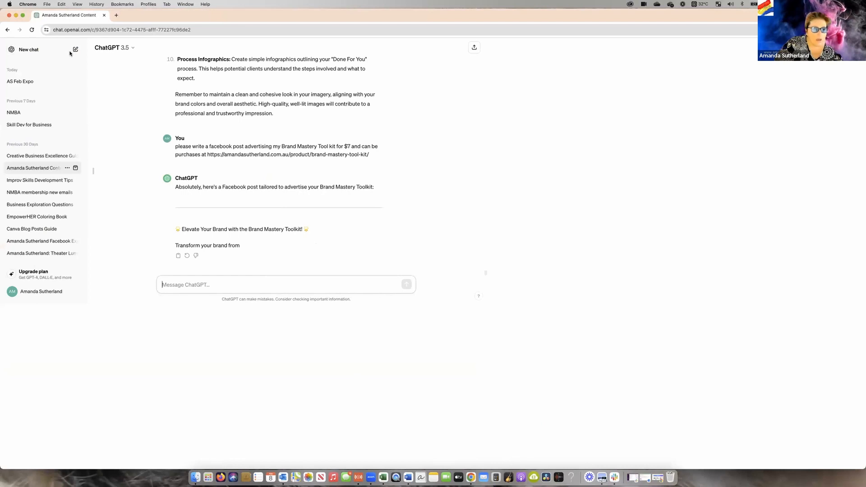
Start a new chat and bring up the Word document containing the ideal client profile.
{"action": "left_click", "coordinate": [75, 50]}
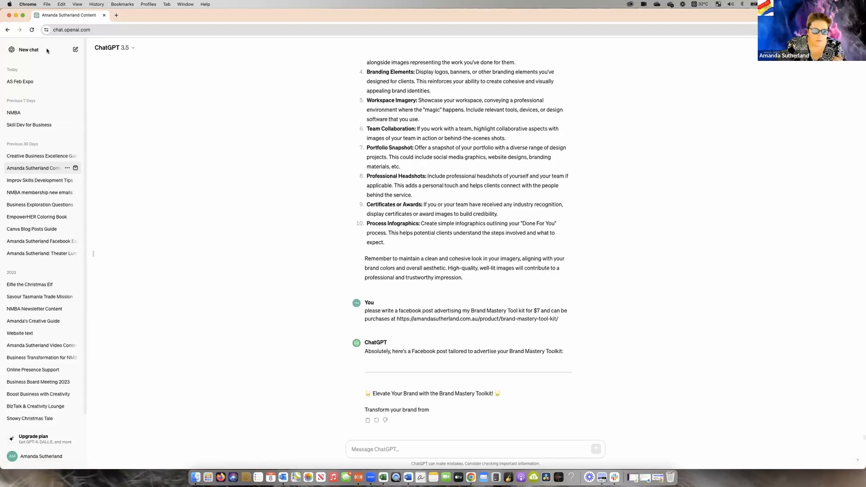
{"action": "left_click", "coordinate": [76, 50]}
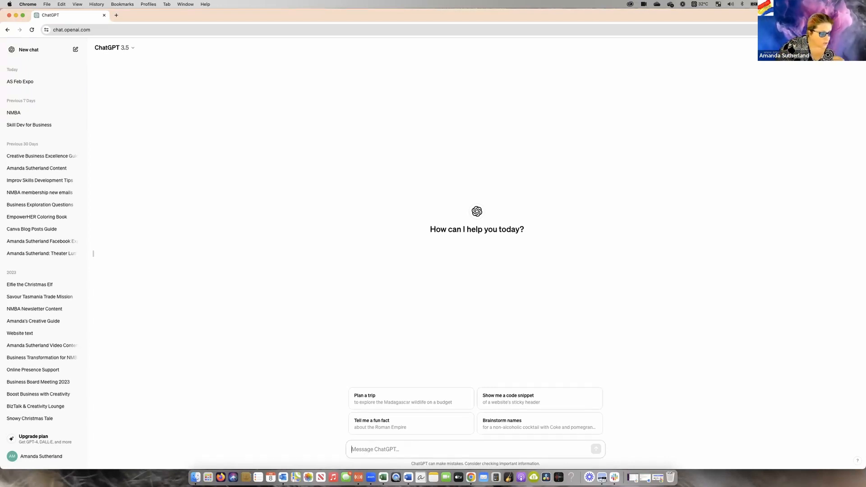
{"action": "left_click_drag", "start_coordinate": [478, 145], "coordinate": [516, 76]}
{"action": "double_click", "coordinate": [516, 76]}
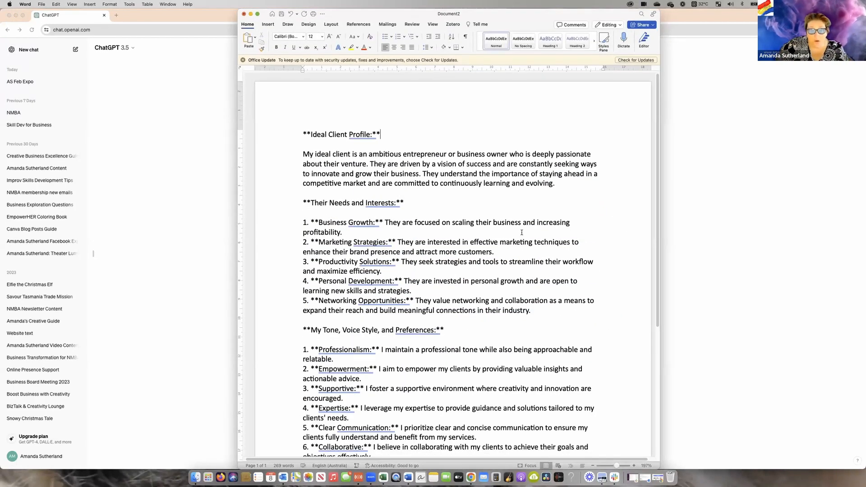
Copy the whole ideal client profile text, from its heading through the closing paragraph about the overall approach.
{"action": "scroll", "coordinate": [503, 316], "scroll_direction": "down", "scroll_amount": 3}
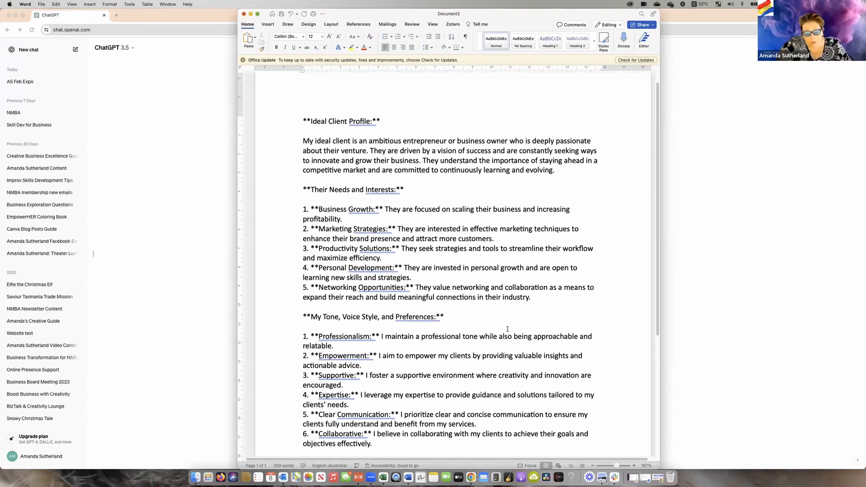
{"action": "scroll", "coordinate": [494, 326], "scroll_direction": "down", "scroll_amount": 1}
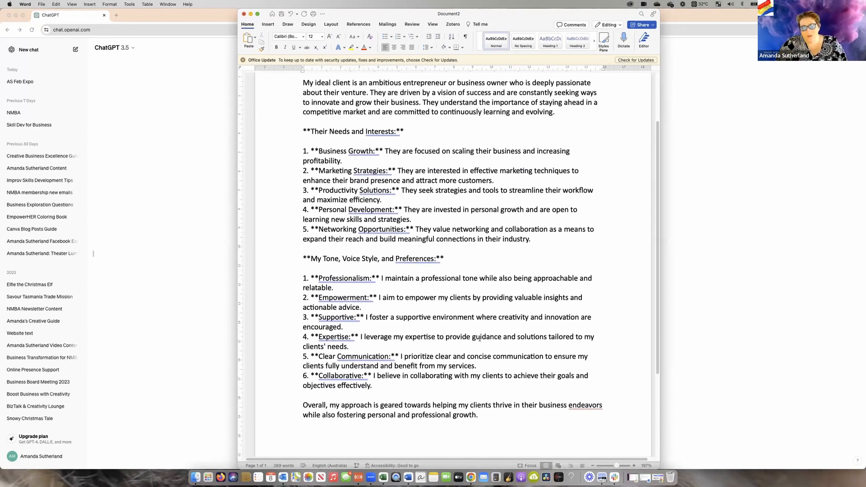
{"action": "scroll", "coordinate": [489, 238], "scroll_direction": "up", "scroll_amount": 3}
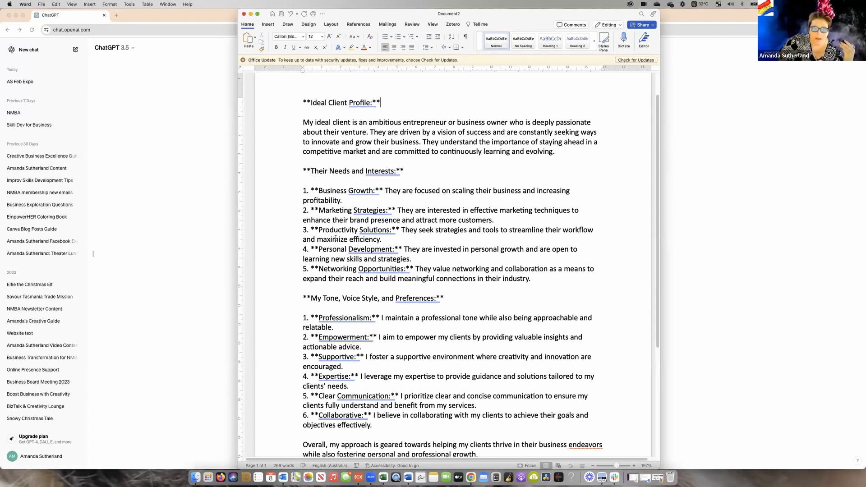
{"action": "scroll", "coordinate": [310, 134], "scroll_direction": "up", "scroll_amount": 2}
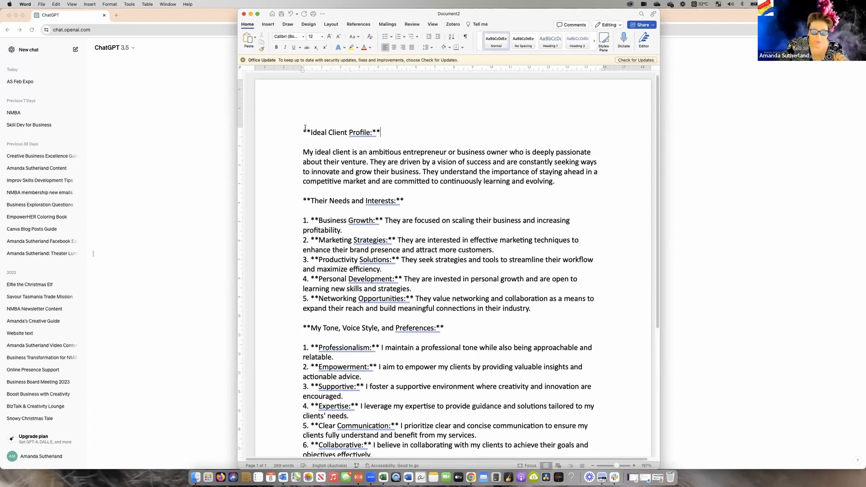
{"action": "left_click_drag", "start_coordinate": [301, 132], "coordinate": [478, 358]}
{"action": "key", "text": "super+c"}
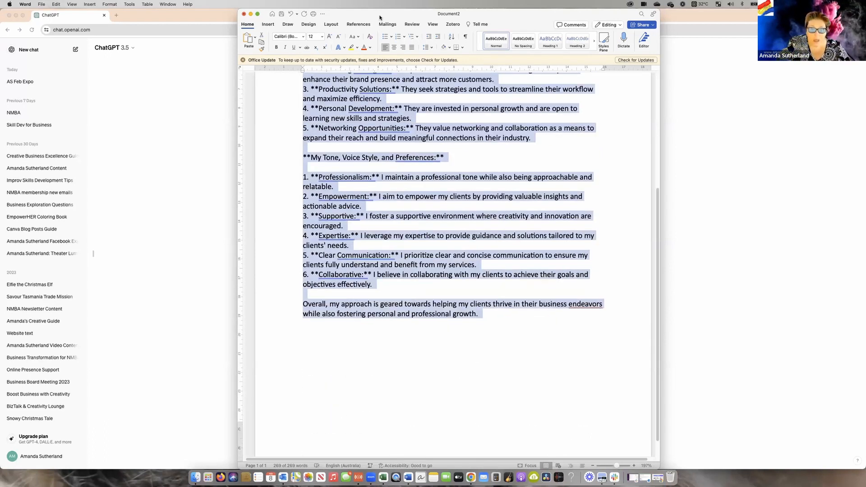
Move the Word document out of the way and send the copied profile as the first message of the new ChatGPT chat.
{"action": "left_click_drag", "start_coordinate": [388, 14], "coordinate": [0, 194]}
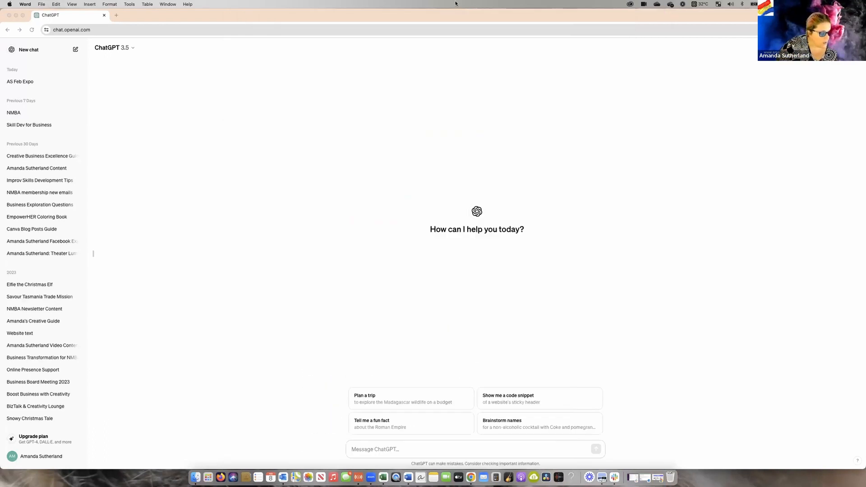
{"action": "left_click", "coordinate": [366, 453]}
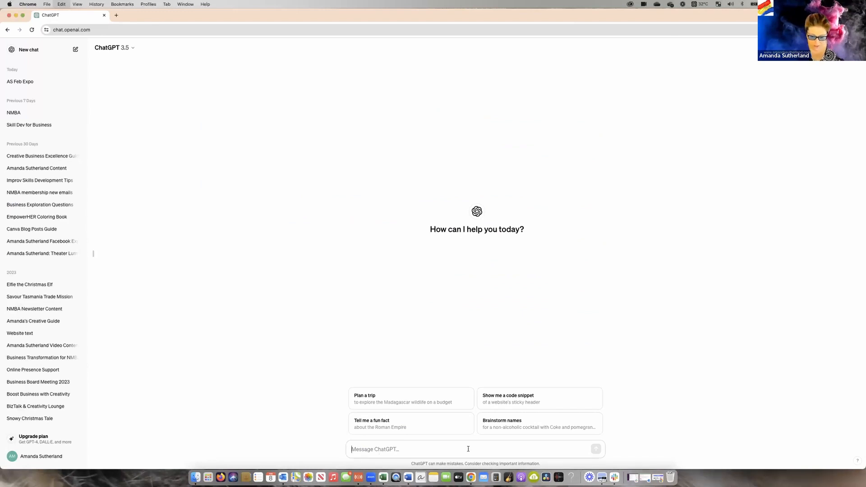
{"action": "key", "text": "super+v"}
{"action": "key", "text": "Return"}
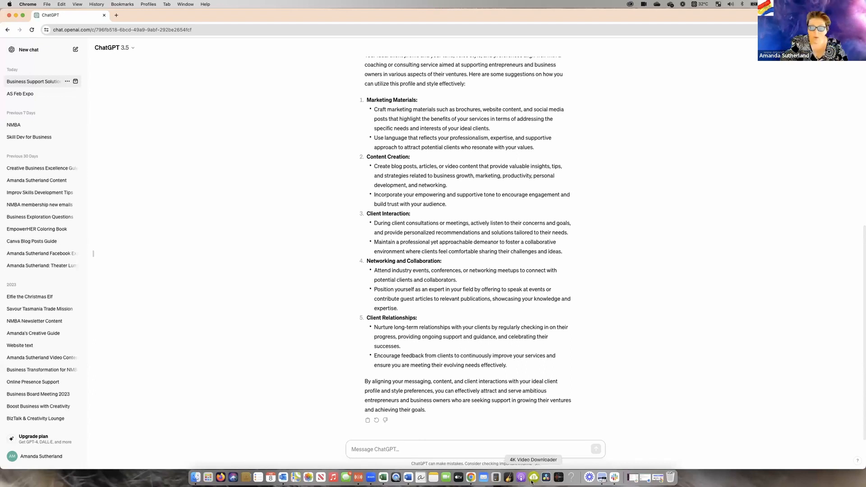
Send the prompt "with my ideal client in mind please create a list of topics they would be interested in".
{"action": "type", "text": "with my ide"}
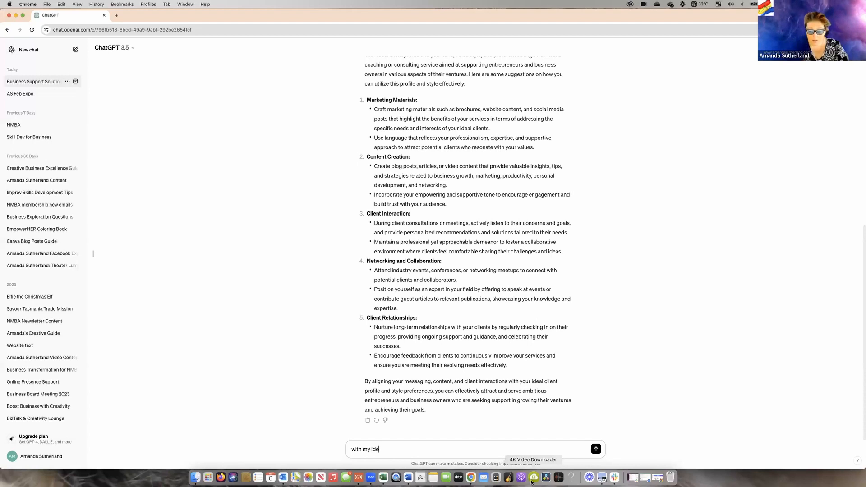
{"action": "type", "text": "al client"}
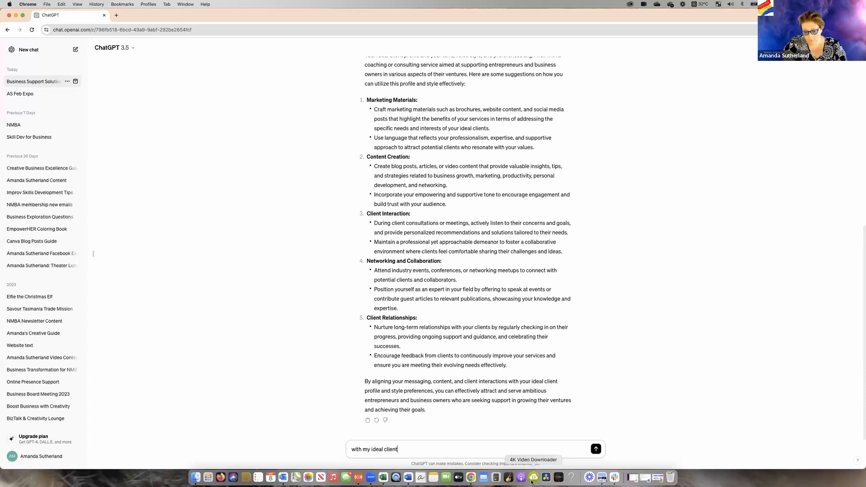
{"action": "type", "text": " in mind"}
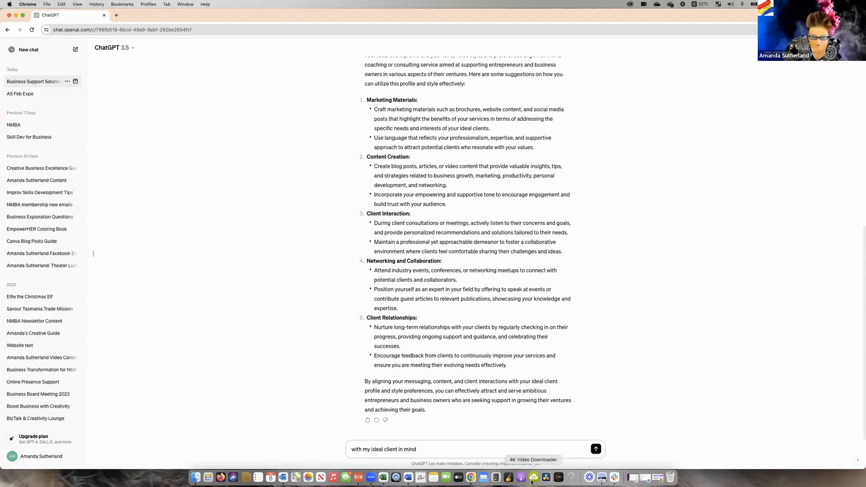
{"action": "type", "text": "pl"}
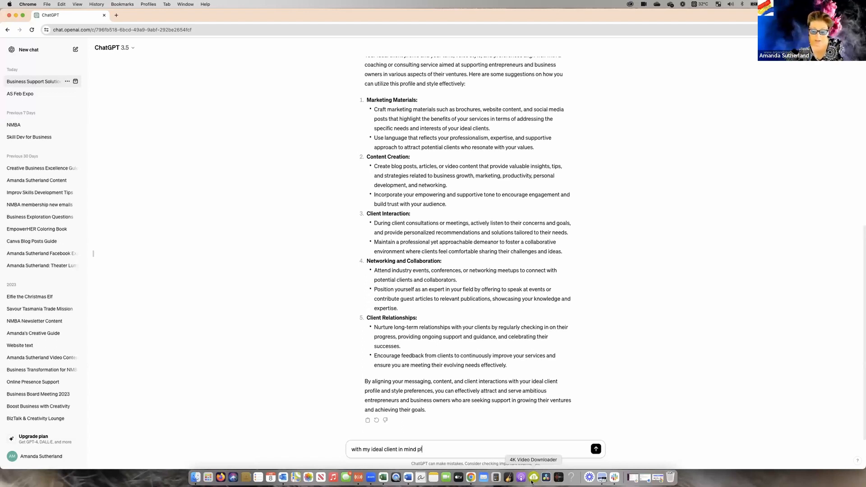
{"action": "type", "text": "ease cr"}
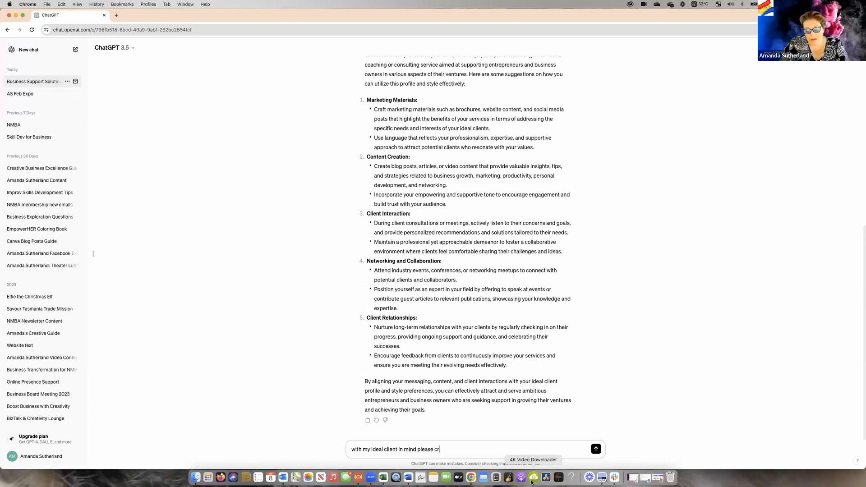
{"action": "type", "text": "eate a list"}
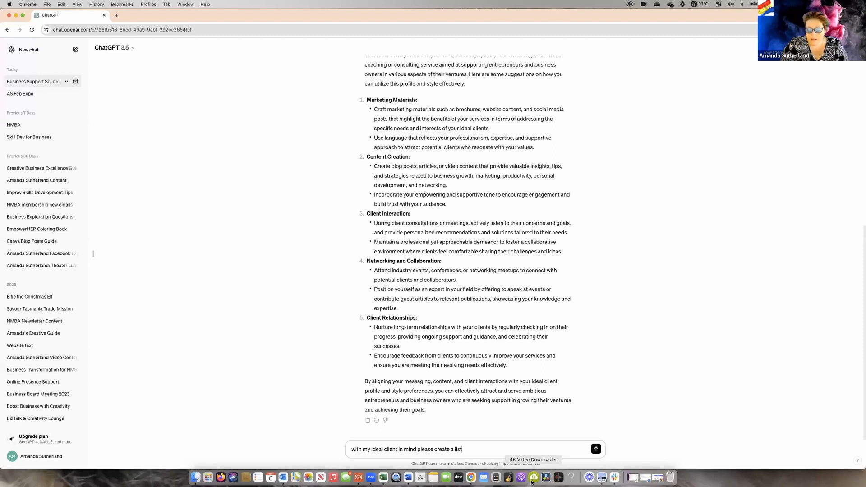
{"action": "type", "text": " of topic"}
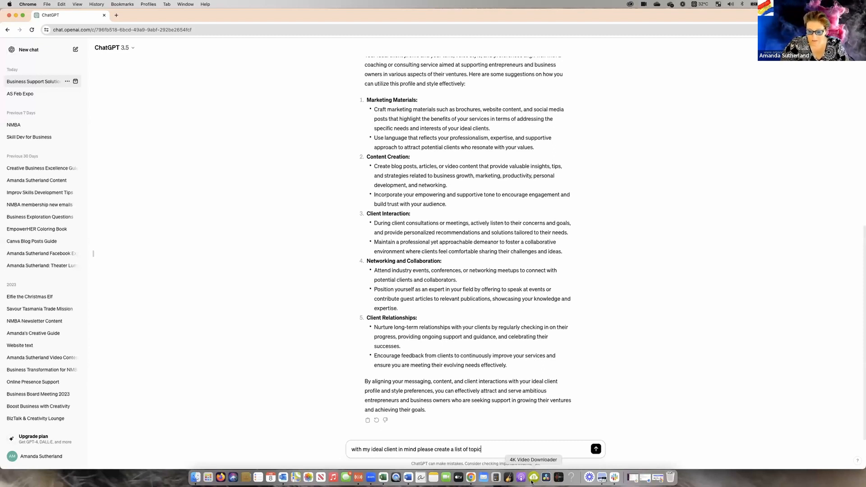
{"action": "type", "text": "s they would be i"}
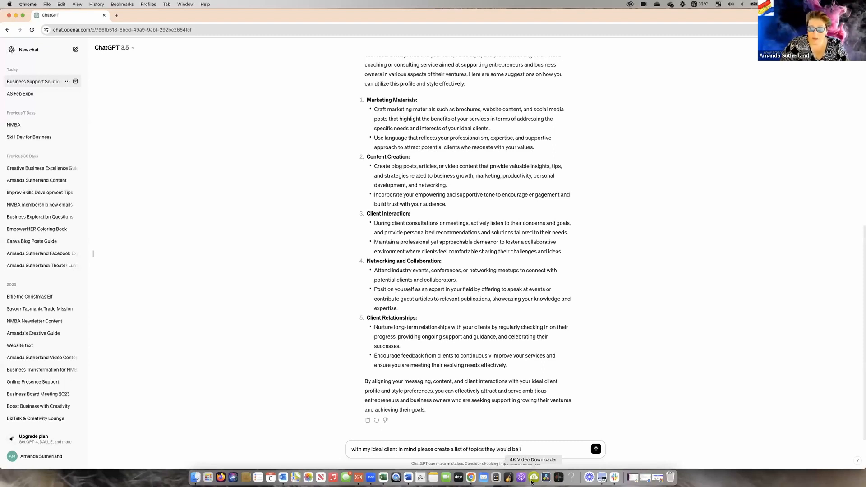
{"action": "type", "text": "nterested in"}
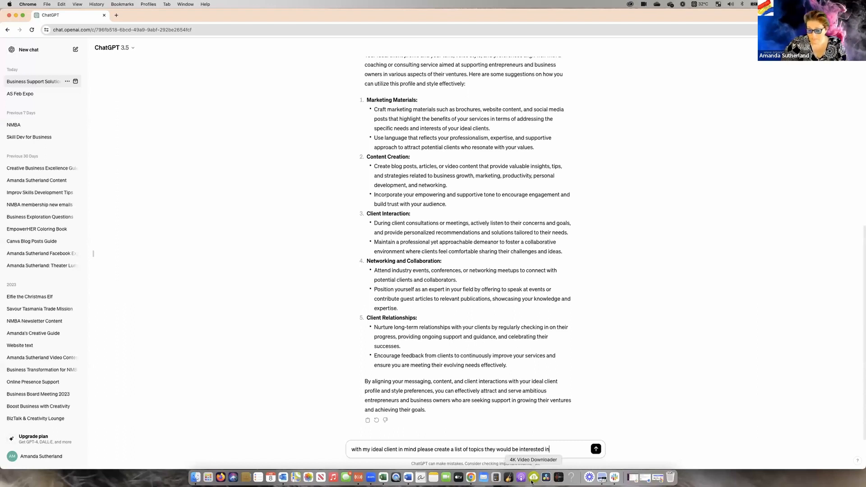
{"action": "key", "text": "Return"}
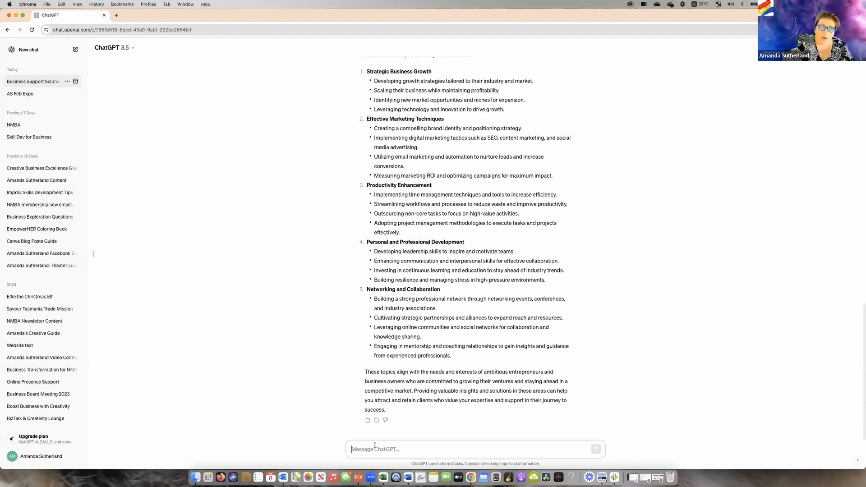
Send the prompt "with my ideal client in mind please create a list 50 tips that speak them on the topic of effective marketing techniques".
{"action": "type", "text": "with my i"}
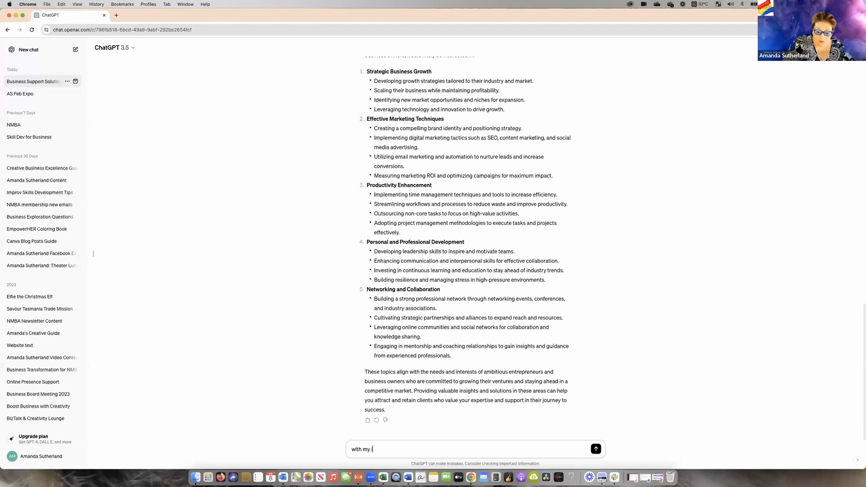
{"action": "type", "text": "deal"}
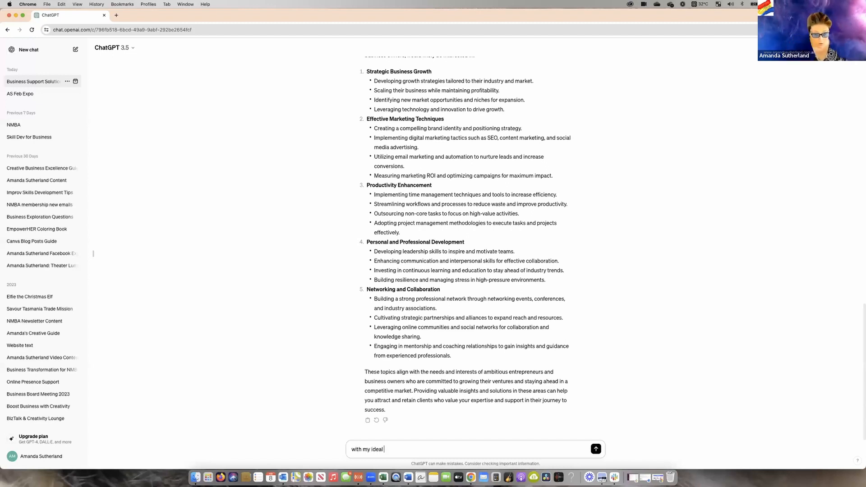
{"action": "type", "text": " client in"}
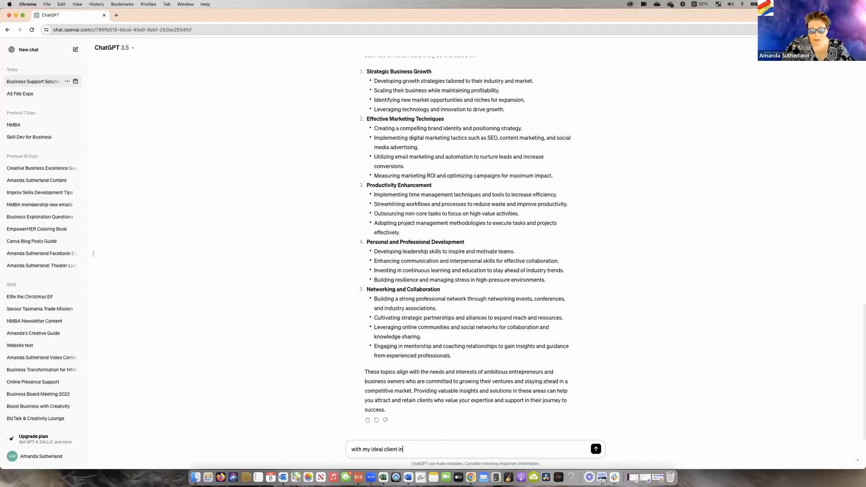
{"action": "type", "text": " mind please c"}
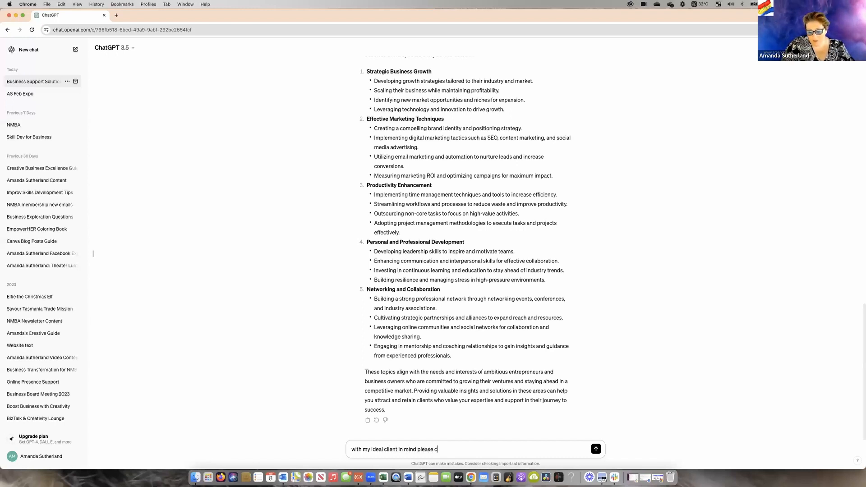
{"action": "type", "text": "reate a lisgt"}
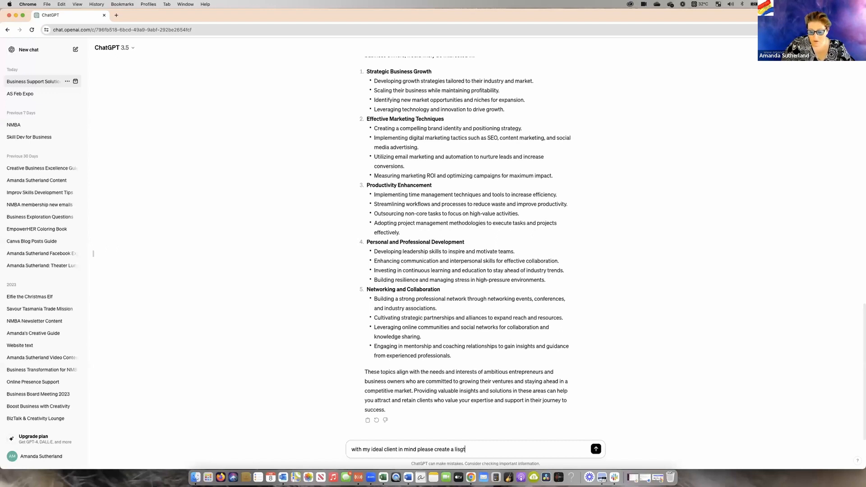
{"action": "key", "text": "BackSpace"}
{"action": "key", "text": "BackSpace"}
{"action": "type", "text": "t"}
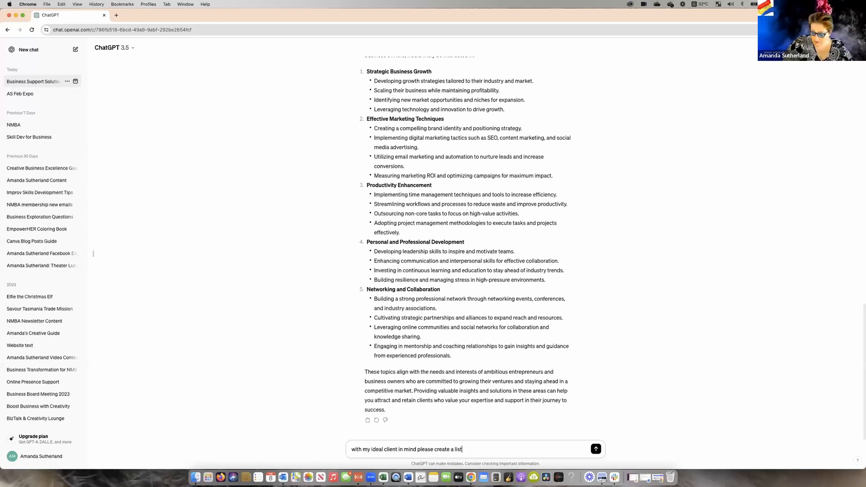
{"action": "type", "text": " 50"}
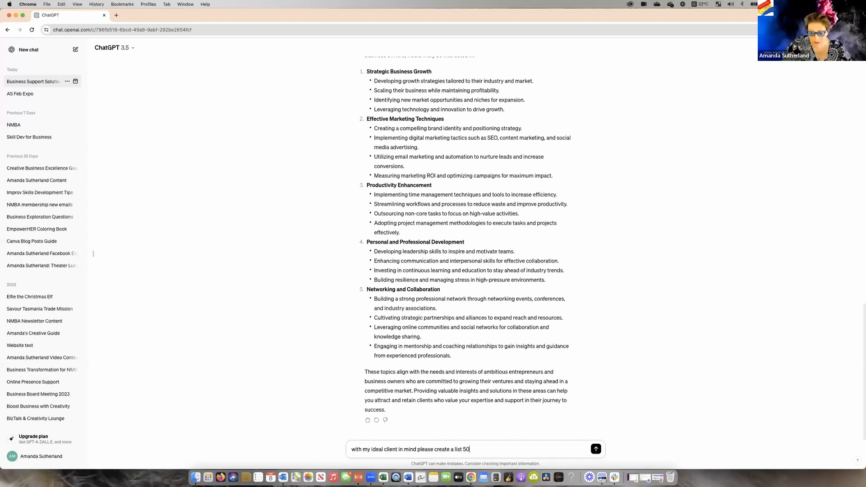
{"action": "type", "text": " ti"}
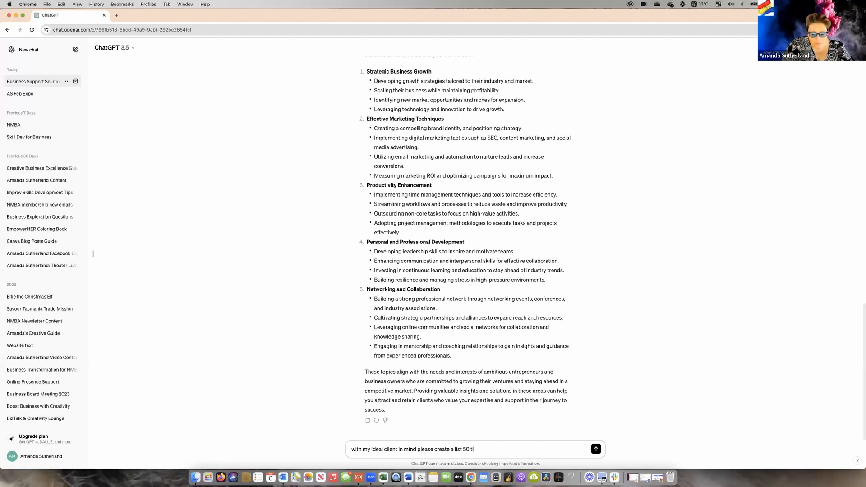
{"action": "type", "text": "ps t"}
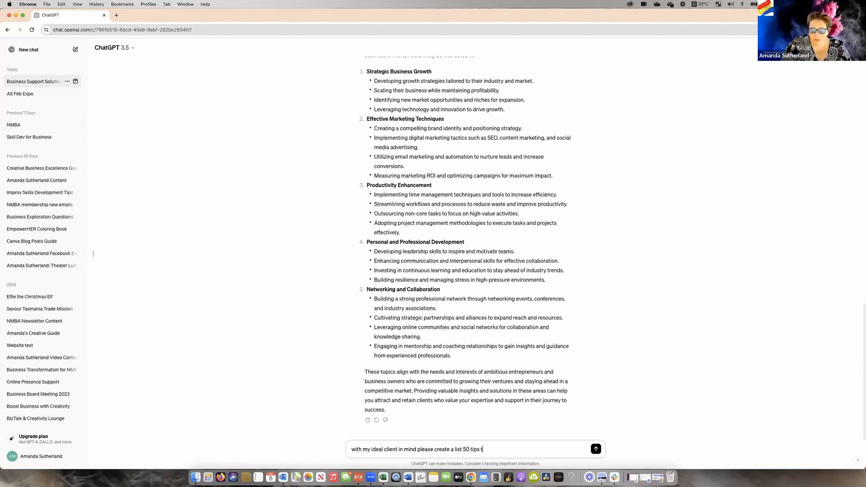
{"action": "type", "text": "hat speak"}
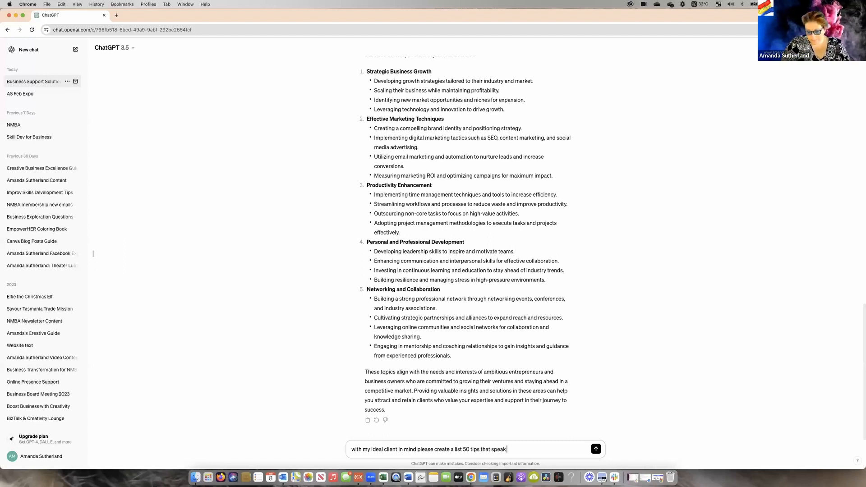
{"action": "type", "text": " thm"}
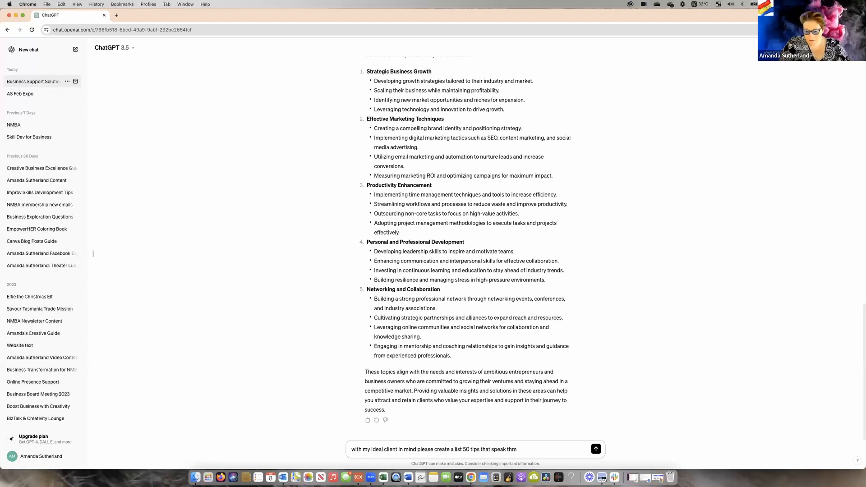
{"action": "key", "text": "BackSpace"}
{"action": "type", "text": "em on the top "}
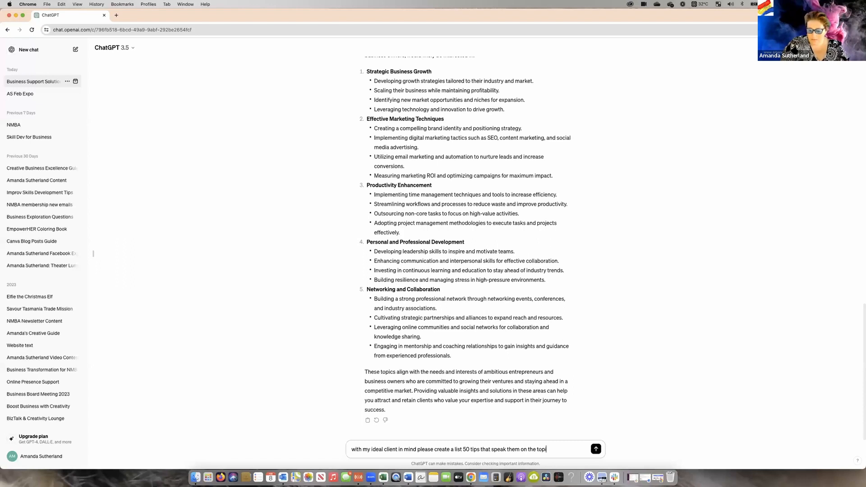
{"action": "type", "text": "c of"}
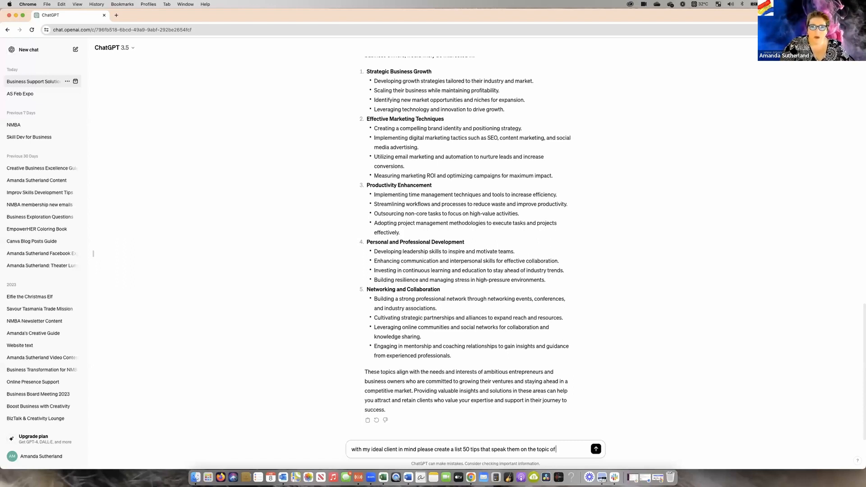
{"action": "type", "text": " effect"}
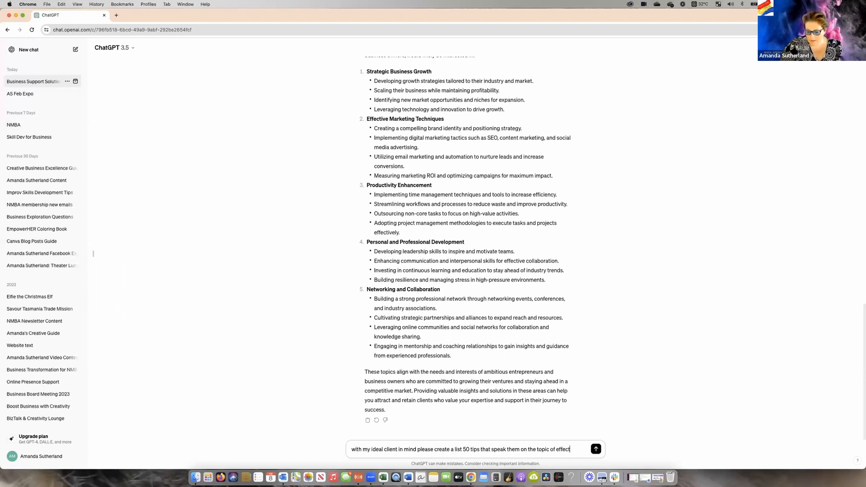
{"action": "type", "text": "ive marketin"}
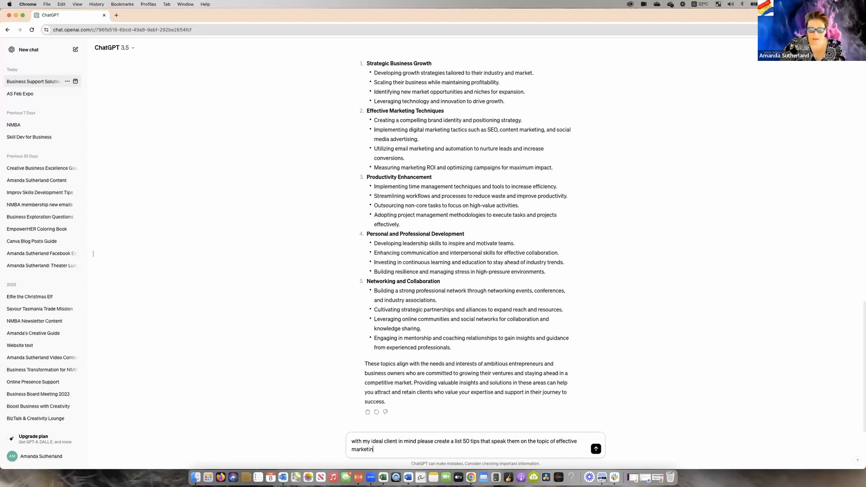
{"action": "type", "text": "g techn"}
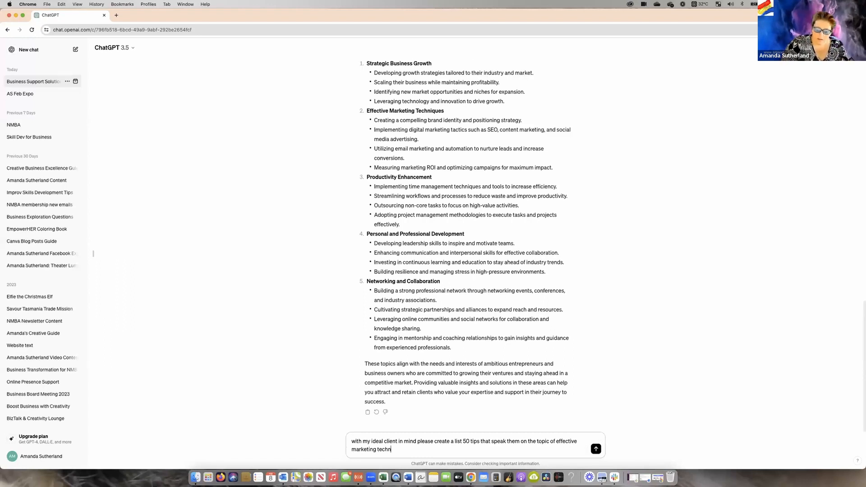
{"action": "type", "text": "iques"}
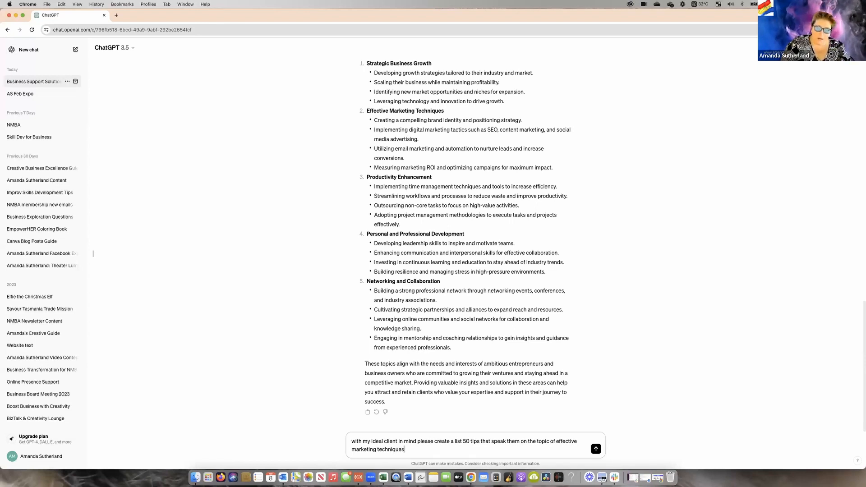
{"action": "key", "text": "Return"}
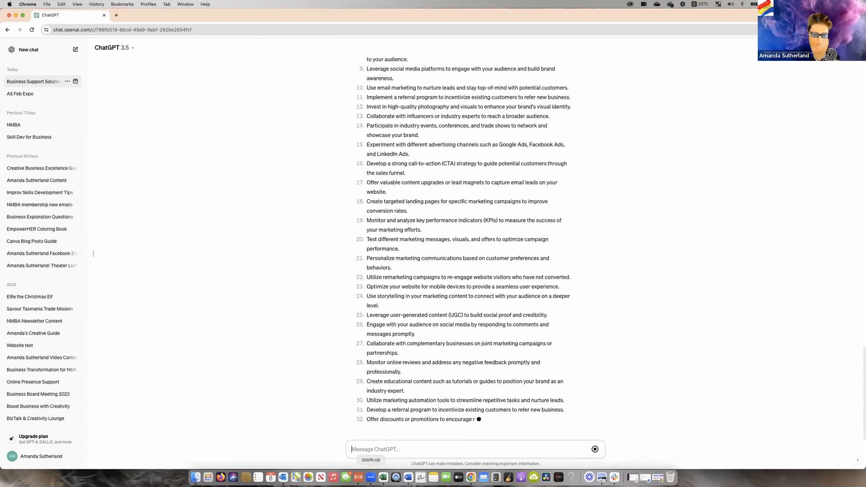
Open Microsoft Excel with a new blank workbook.
{"action": "key", "text": "super+space"}
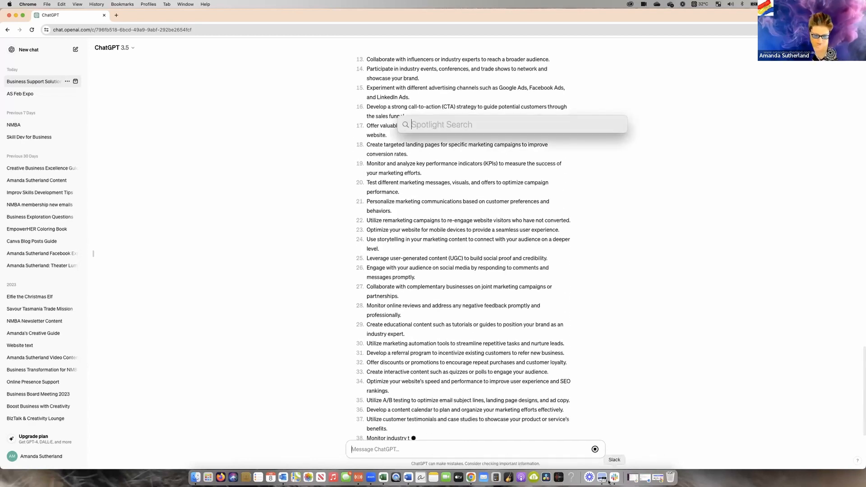
{"action": "type", "text": "excel"}
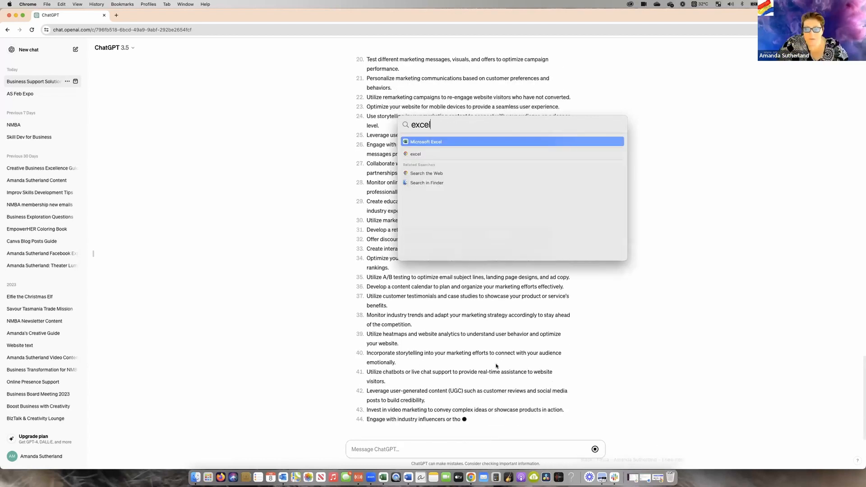
{"action": "left_click", "coordinate": [436, 143]}
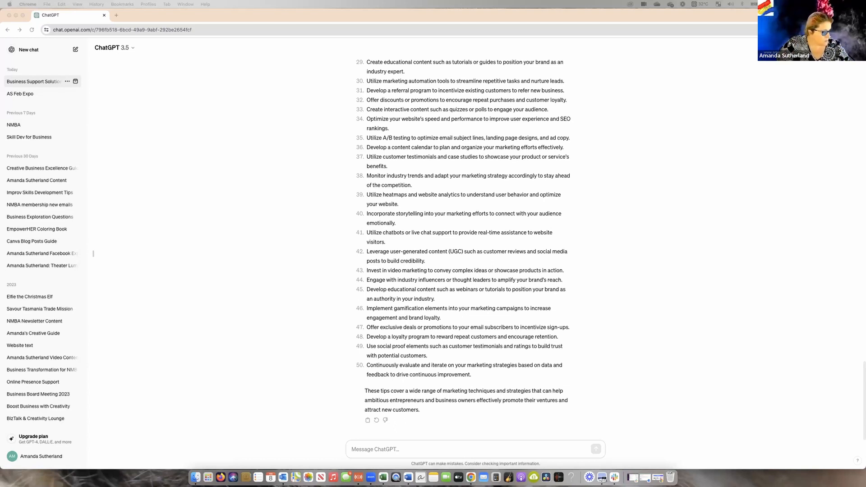
{"action": "left_click_drag", "start_coordinate": [490, 107], "coordinate": [644, 486]}
Look over the list of 50 marketing tips in ChatGPT and copy the whole response.
{"action": "scroll", "coordinate": [411, 319], "scroll_direction": "up", "scroll_amount": 2}
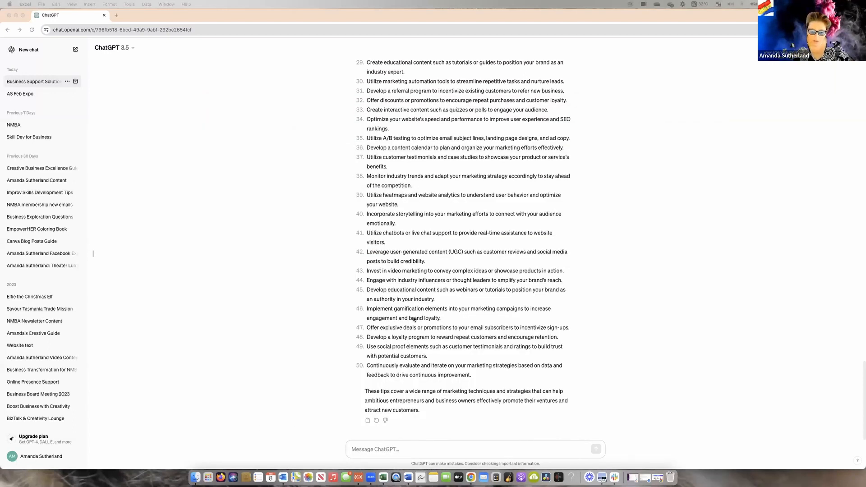
{"action": "scroll", "coordinate": [409, 316], "scroll_direction": "up", "scroll_amount": 5}
{"action": "scroll", "coordinate": [447, 334], "scroll_direction": "down", "scroll_amount": 6}
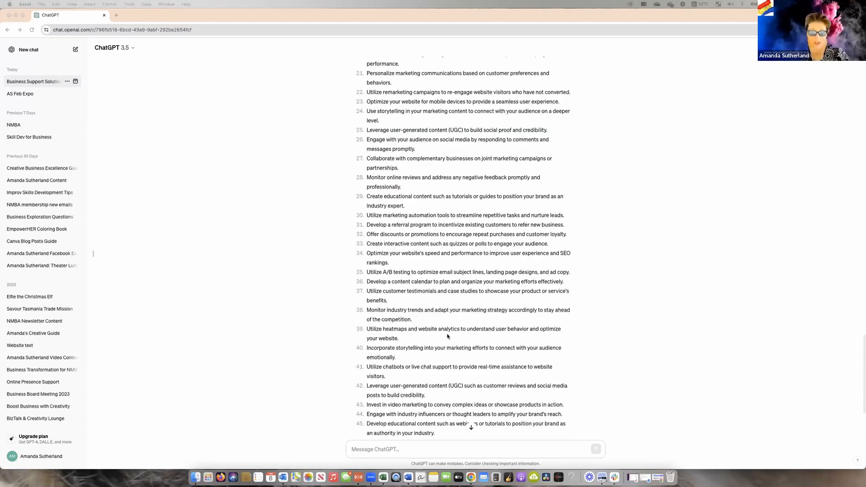
{"action": "scroll", "coordinate": [447, 336], "scroll_direction": "down", "scroll_amount": 1}
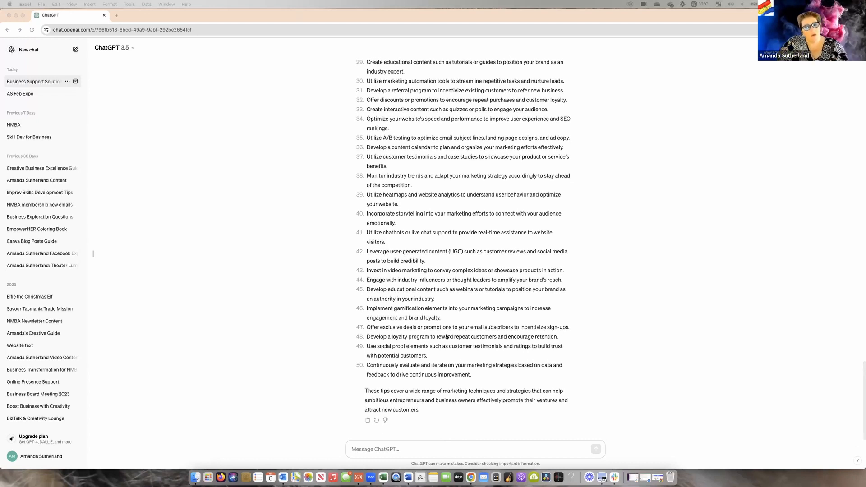
{"action": "left_click", "coordinate": [368, 421]}
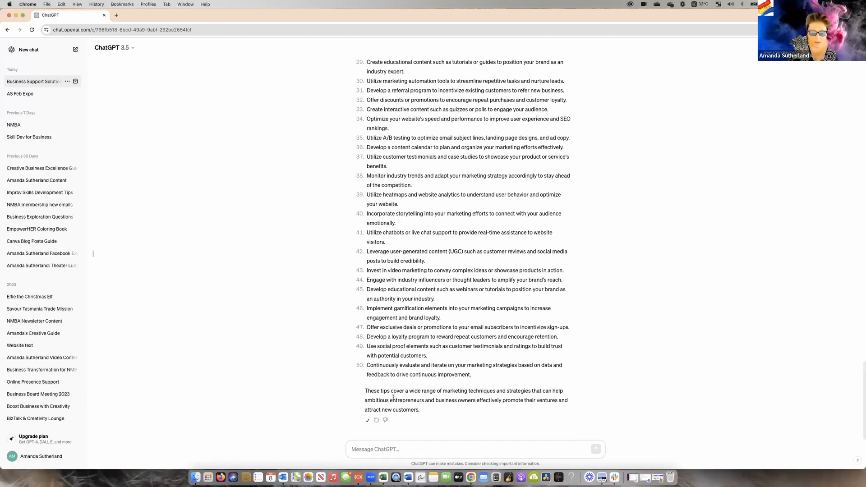
Minimise the browser window and bring the blank Excel workbook into view, enlarged to fill the screen.
{"action": "left_click", "coordinate": [16, 15]}
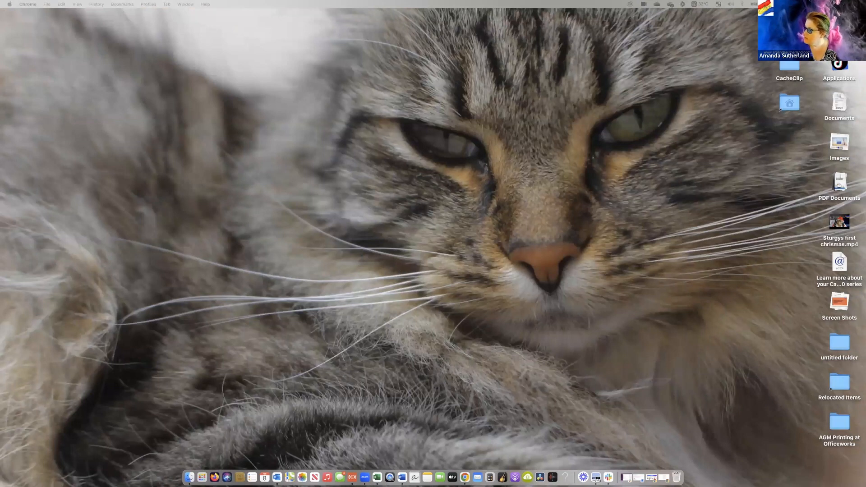
{"action": "left_click_drag", "start_coordinate": [483, 3], "coordinate": [429, 17]}
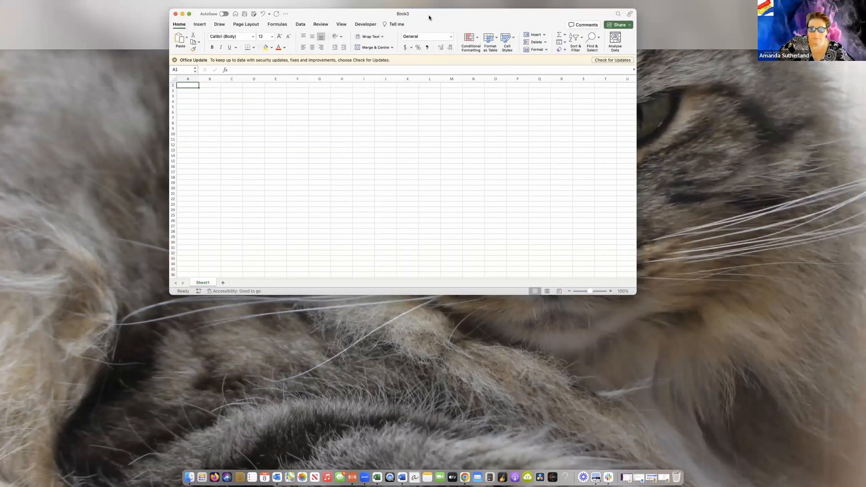
{"action": "double_click", "coordinate": [433, 15]}
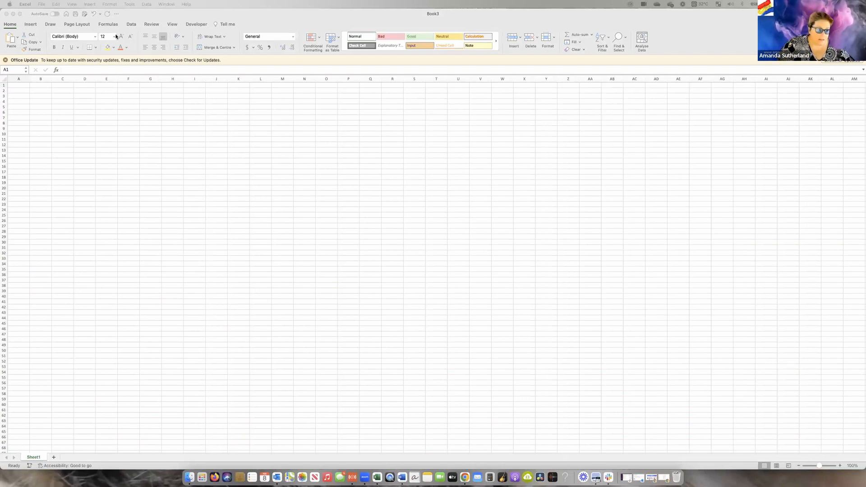
Paste the copied response with the 50 tips into the blank sheet, starting at cell A1.
{"action": "left_click", "coordinate": [20, 87]}
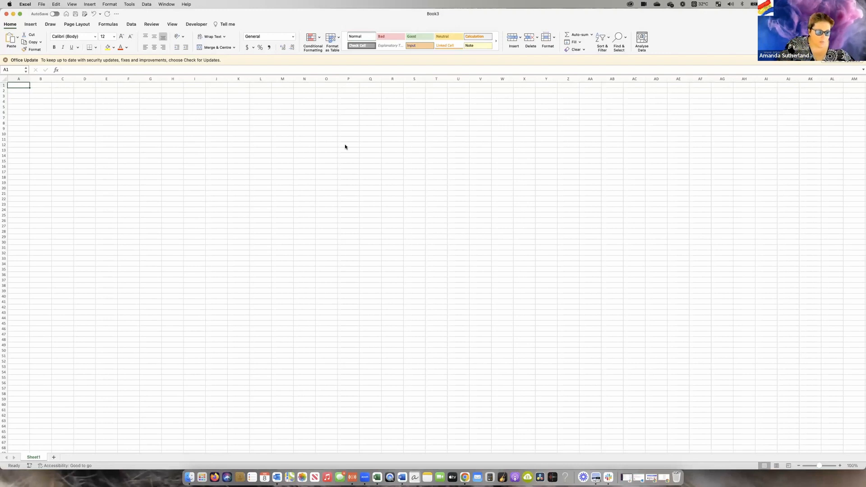
{"action": "key", "text": "super+v"}
{"action": "left_click", "coordinate": [106, 399]}
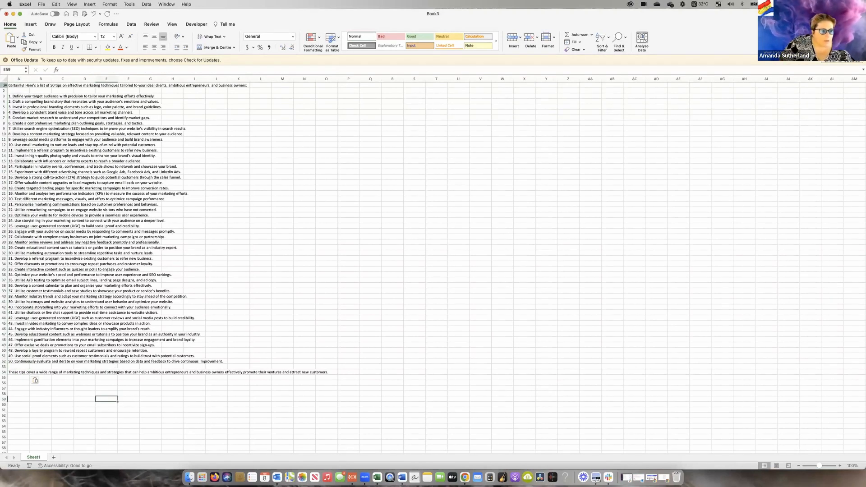
Delete rows 1 and 2, which hold the introductory sentence and the blank line above the tips.
{"action": "left_click_drag", "start_coordinate": [4, 86], "coordinate": [45, 88]}
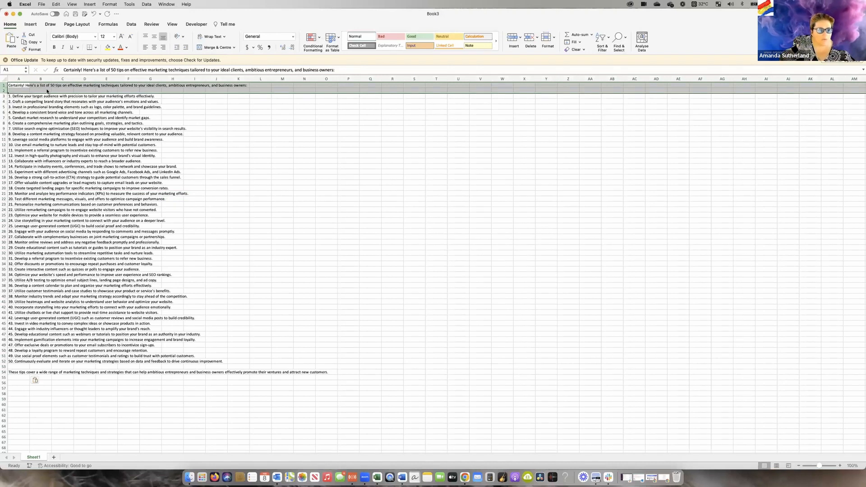
{"action": "right_click", "coordinate": [48, 89]}
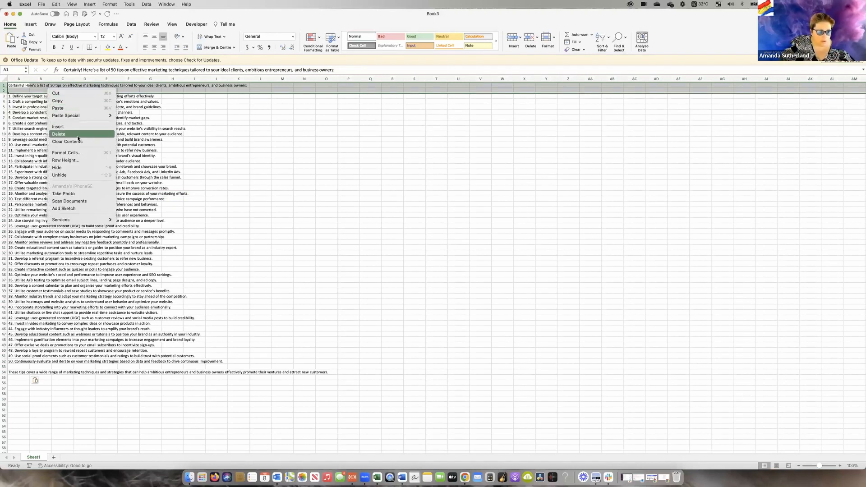
{"action": "left_click", "coordinate": [92, 137]}
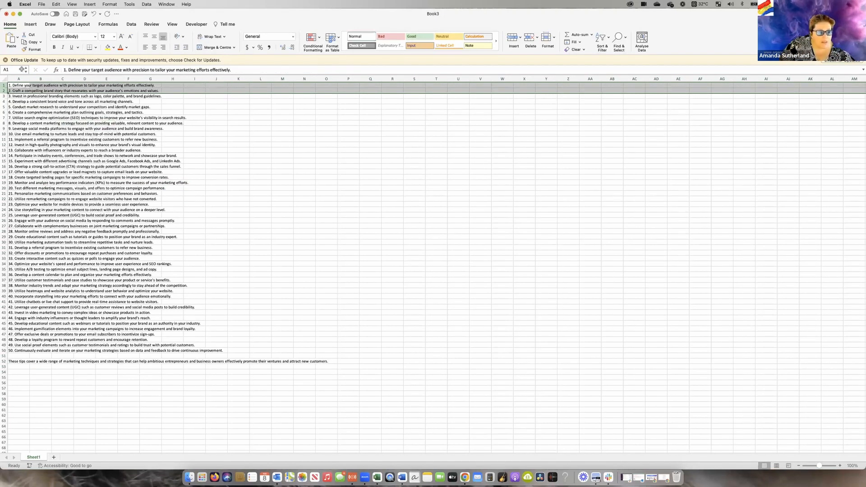
Delete rows 51 to 54 below the last tip, including the closing summary sentence.
{"action": "left_click_drag", "start_coordinate": [4, 357], "coordinate": [14, 373]}
{"action": "right_click", "coordinate": [14, 374]}
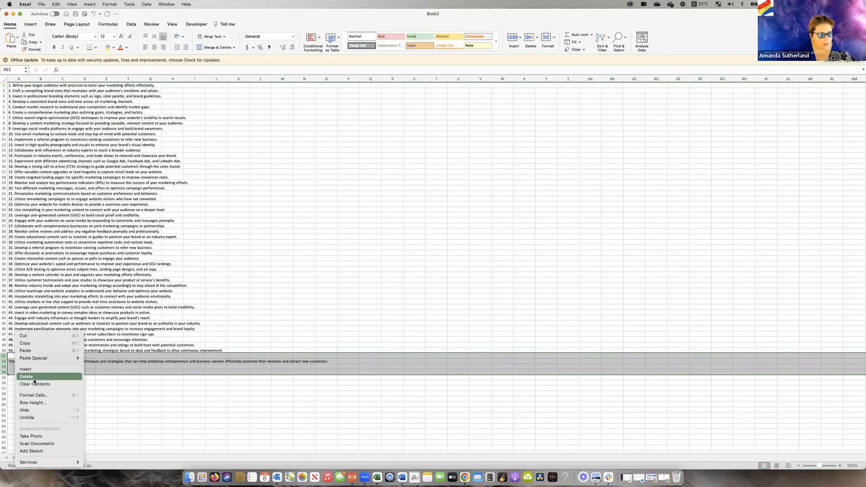
{"action": "left_click", "coordinate": [33, 377]}
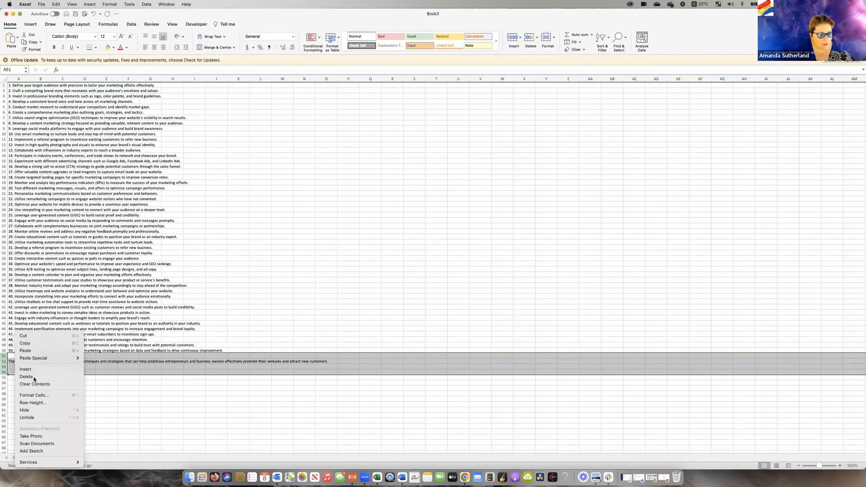
Begin saving the workbook as a new file and choose the Expos folder inside the business folder's 2024 folder as its location.
{"action": "left_click", "coordinate": [22, 94]}
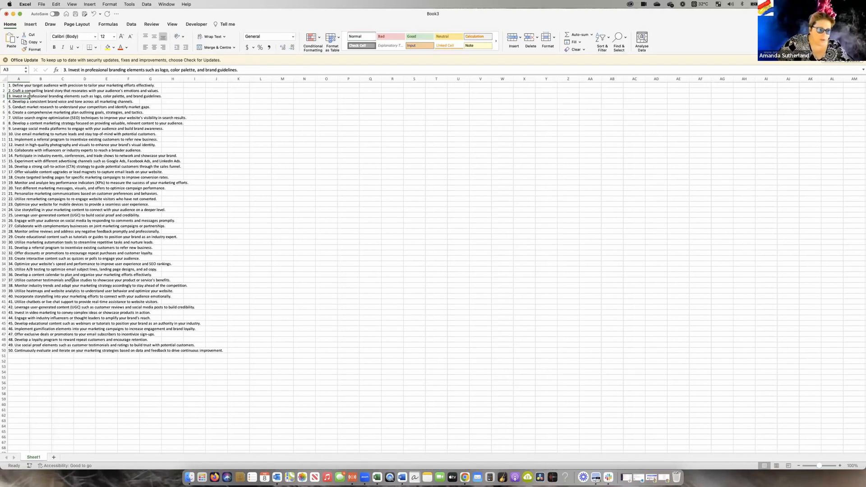
{"action": "left_click", "coordinate": [40, 4]}
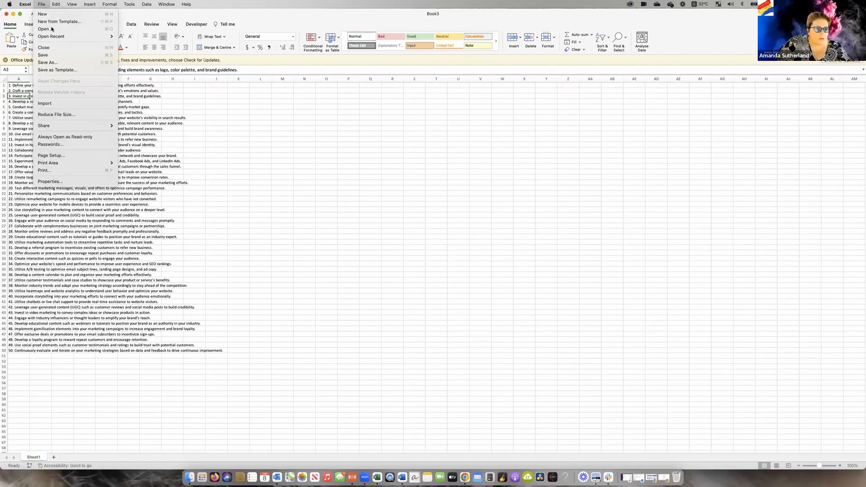
{"action": "left_click", "coordinate": [64, 64]}
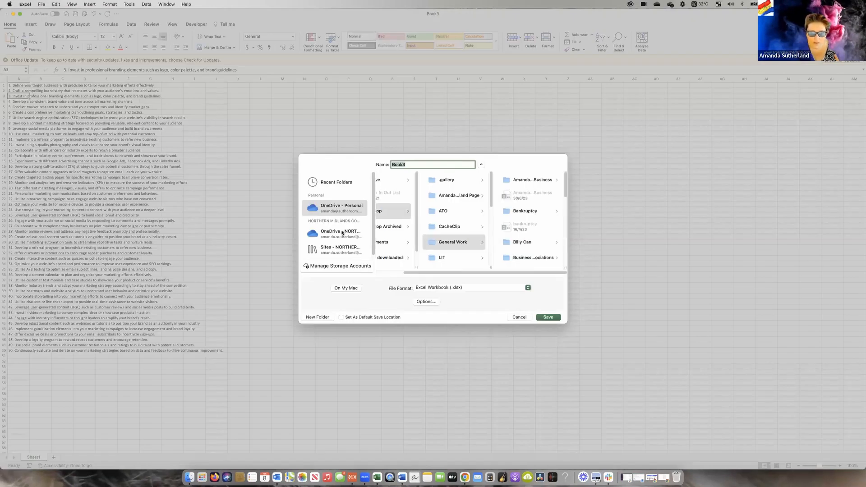
{"action": "left_click", "coordinate": [508, 179]}
{"action": "left_click", "coordinate": [505, 174]}
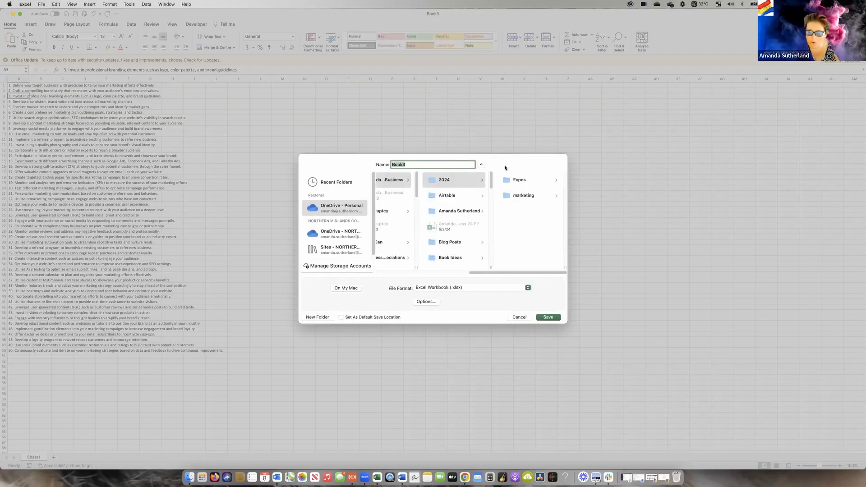
{"action": "left_click", "coordinate": [505, 174]}
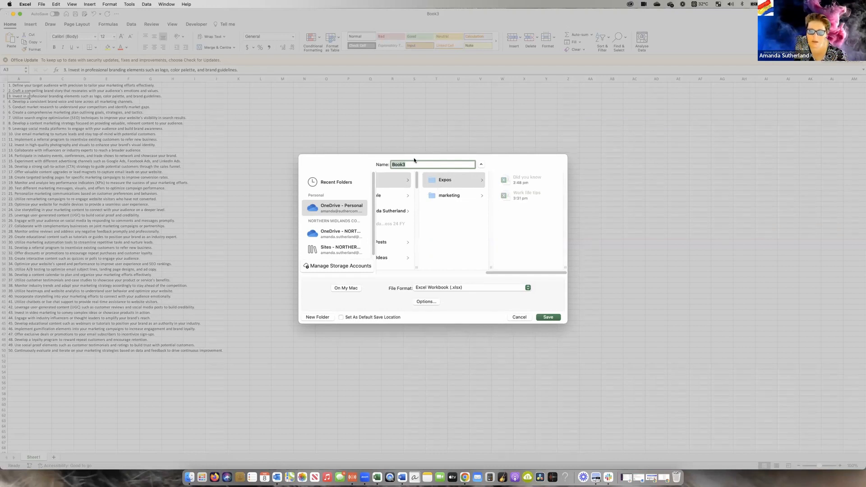
Name the file Marketing Tips, set its format to CSV UTF-8 (Comma-delimited) (.csv), and save it.
{"action": "type", "text": "Ma"}
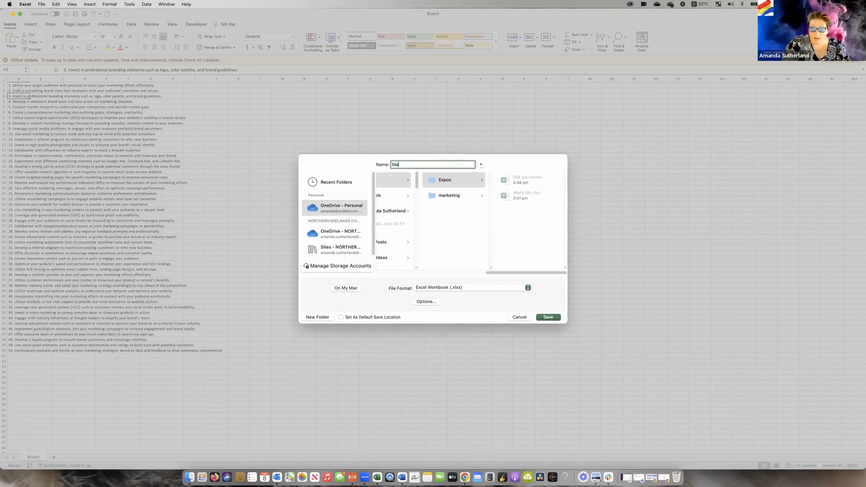
{"action": "type", "text": "rketing Tips"}
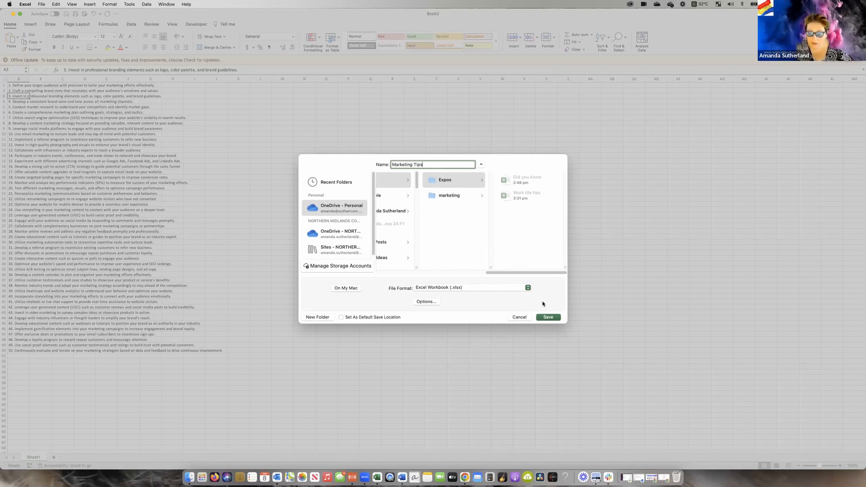
{"action": "left_click", "coordinate": [480, 288]}
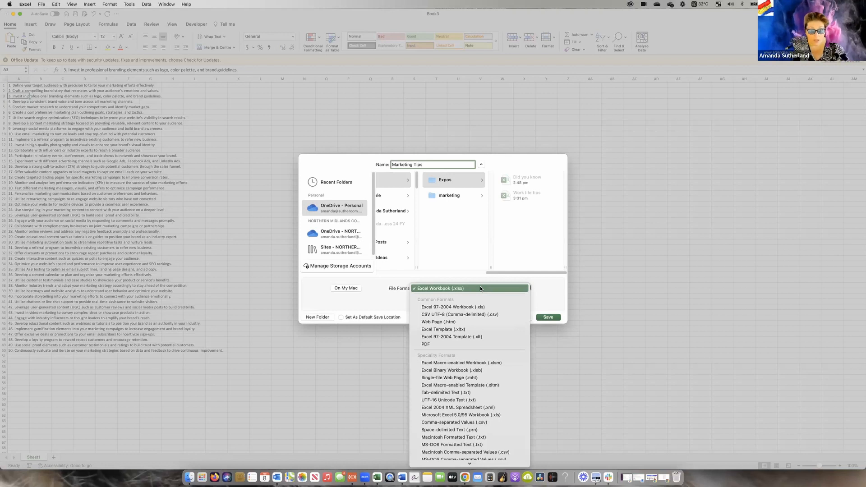
{"action": "left_click", "coordinate": [491, 315]}
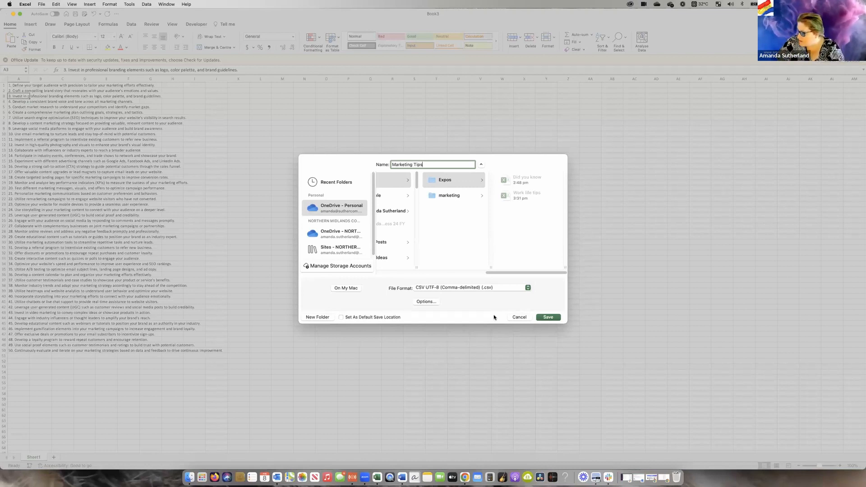
{"action": "left_click", "coordinate": [558, 317]}
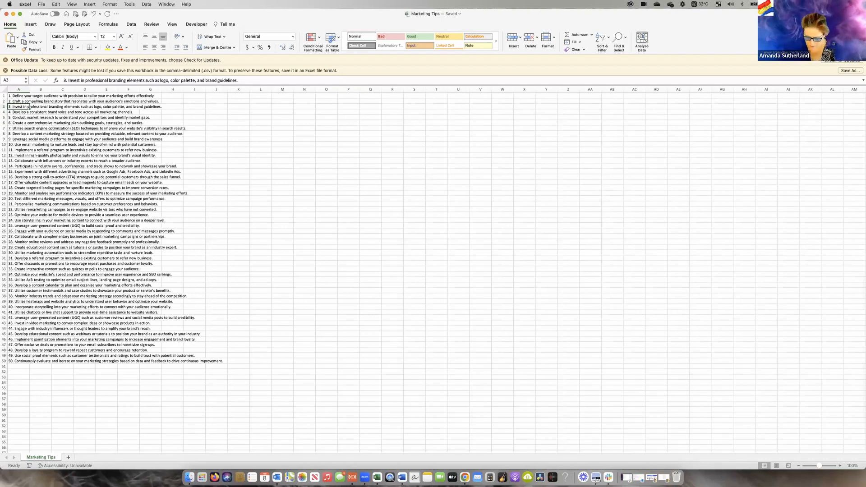
{"action": "key", "text": "XF86AudioRaiseVolume"}
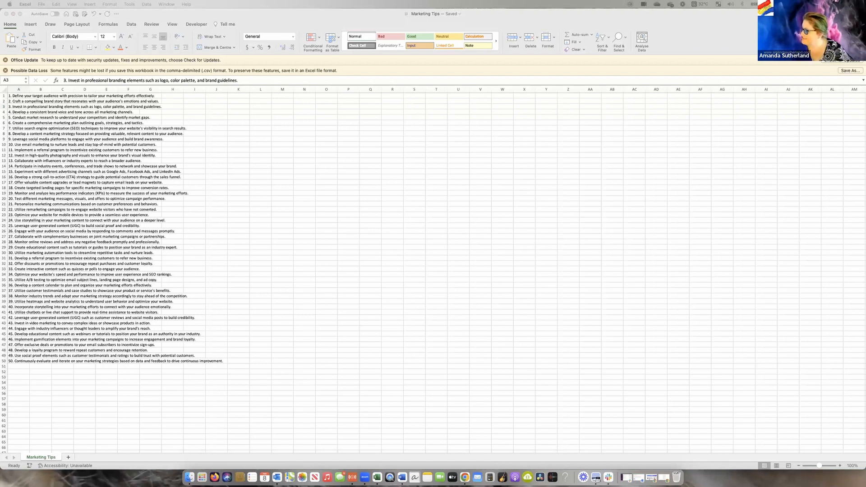
{"action": "left_click_drag", "start_coordinate": [537, 223], "coordinate": [541, 486]}
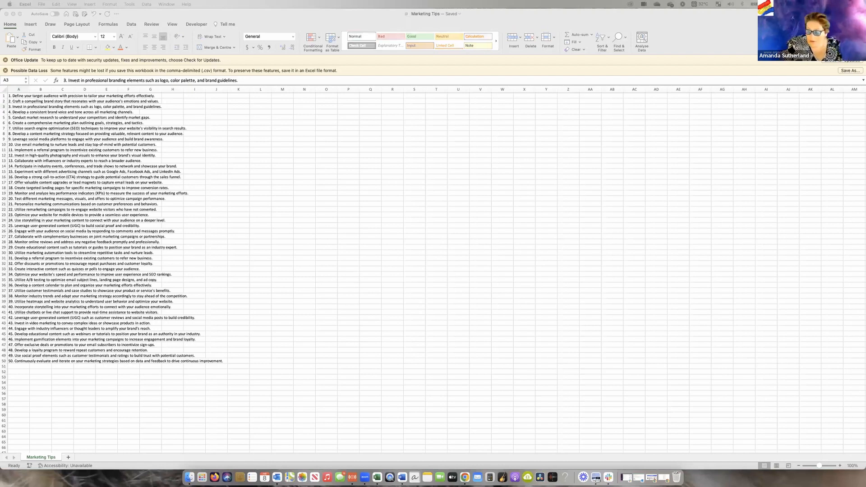
{"action": "left_click", "coordinate": [803, 110]}
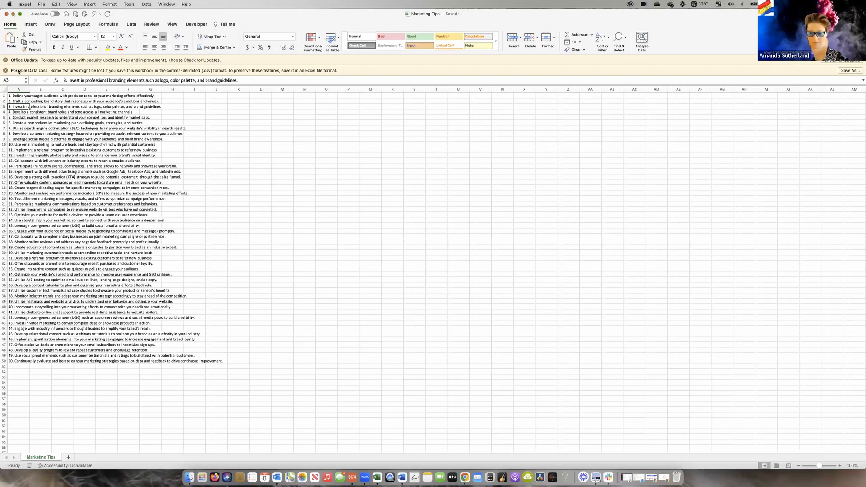
Minimise the workbook, switch to Canva in Chrome, and create a blank square Instagram Post design.
{"action": "key", "text": "super+m"}
{"action": "left_click", "coordinate": [647, 478]}
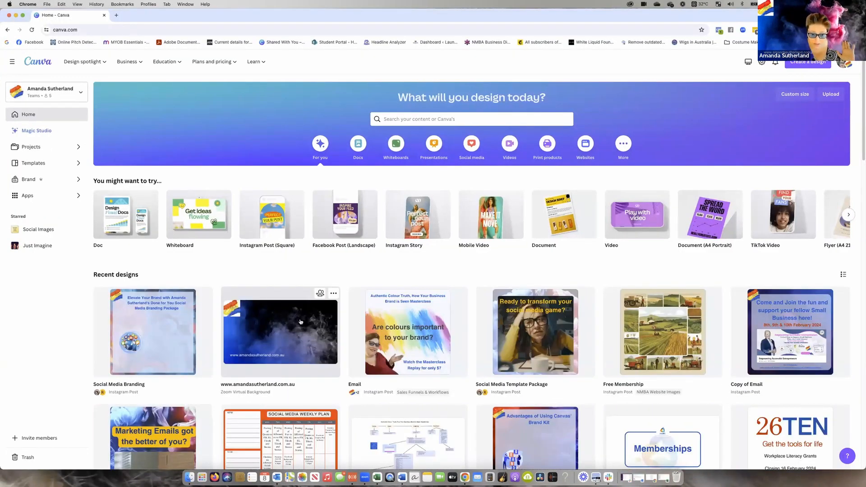
{"action": "left_click", "coordinate": [812, 64]}
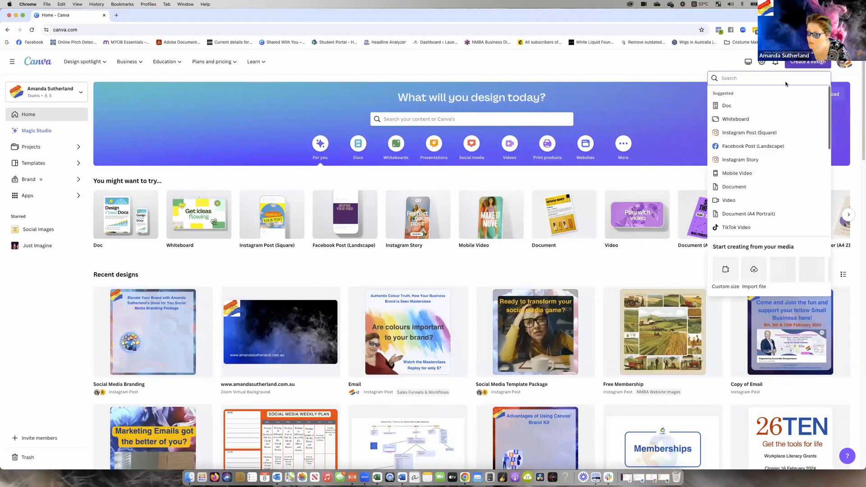
{"action": "left_click", "coordinate": [748, 129]}
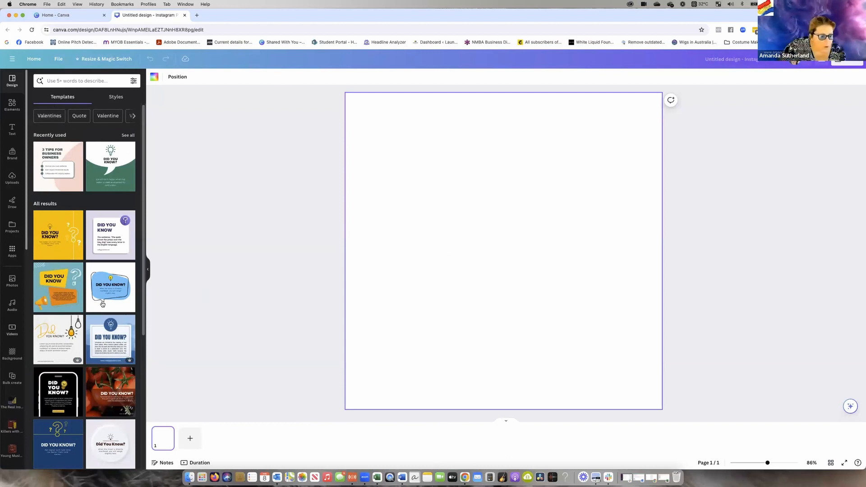
Search the templates for "tip", narrow to Business tips, and apply the blue "Why Social Media Is Important?" template.
{"action": "scroll", "coordinate": [104, 232], "scroll_direction": "down", "scroll_amount": 1}
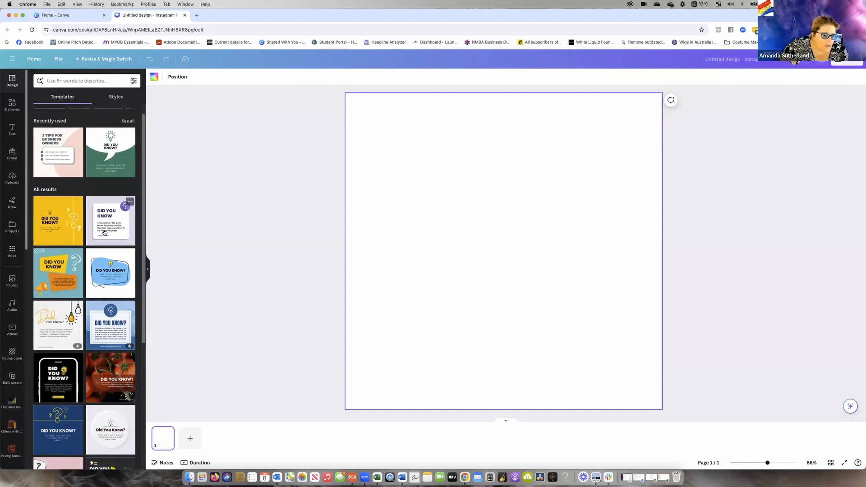
{"action": "scroll", "coordinate": [104, 233], "scroll_direction": "down", "scroll_amount": 2}
{"action": "scroll", "coordinate": [90, 180], "scroll_direction": "up", "scroll_amount": 3}
{"action": "left_click", "coordinate": [70, 80]}
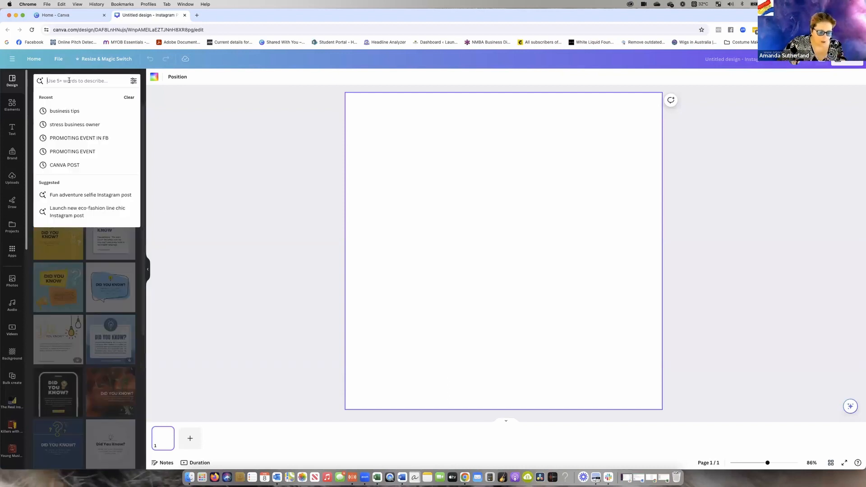
{"action": "type", "text": "tip"}
{"action": "key", "text": "Return"}
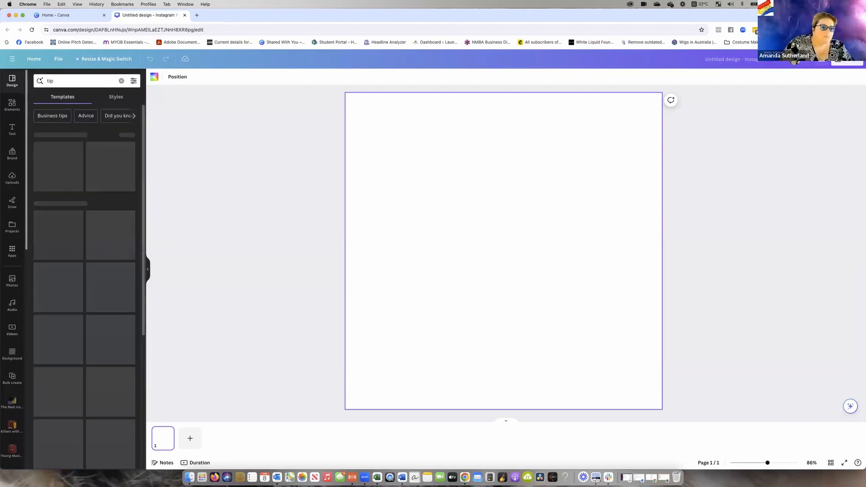
{"action": "left_click", "coordinate": [50, 118]}
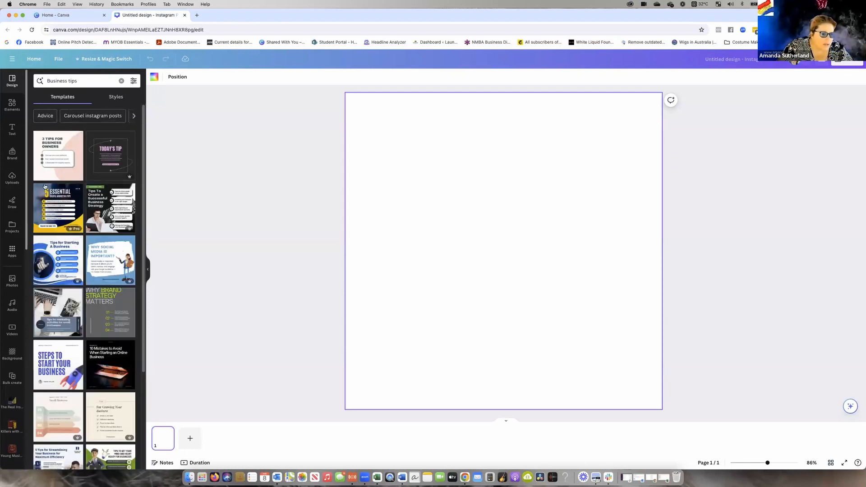
{"action": "left_click", "coordinate": [122, 260]}
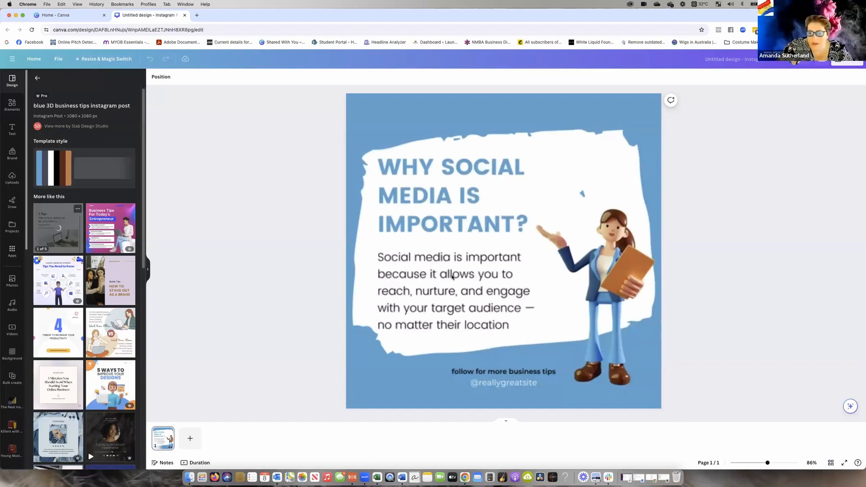
Set the heading, the body paragraph and the "follow for more business tips" line to the Helvetica font.
{"action": "left_click", "coordinate": [448, 170]}
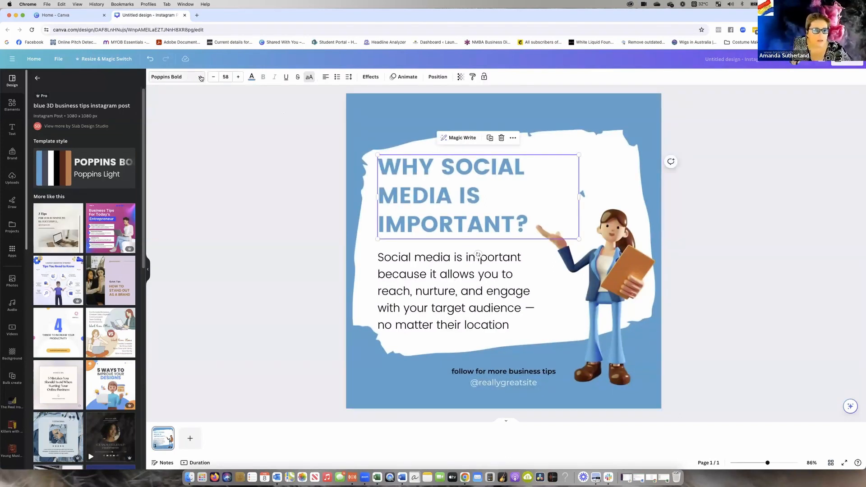
{"action": "left_click", "coordinate": [201, 78]}
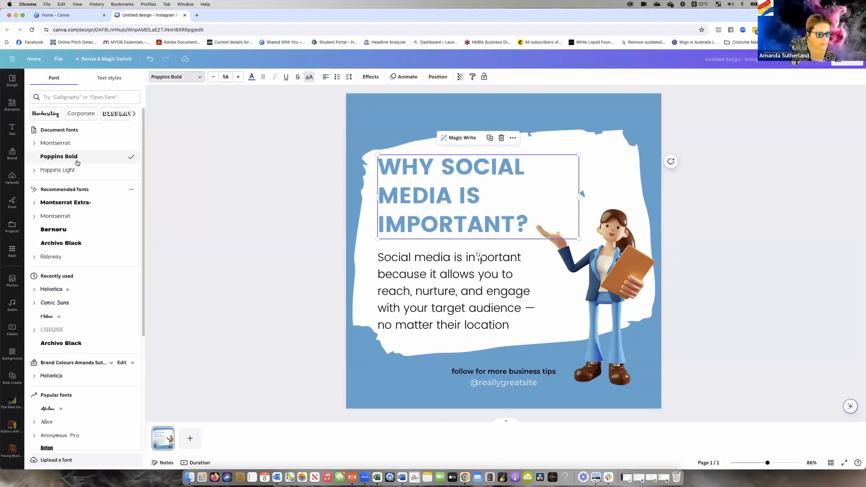
{"action": "left_click", "coordinate": [52, 290]}
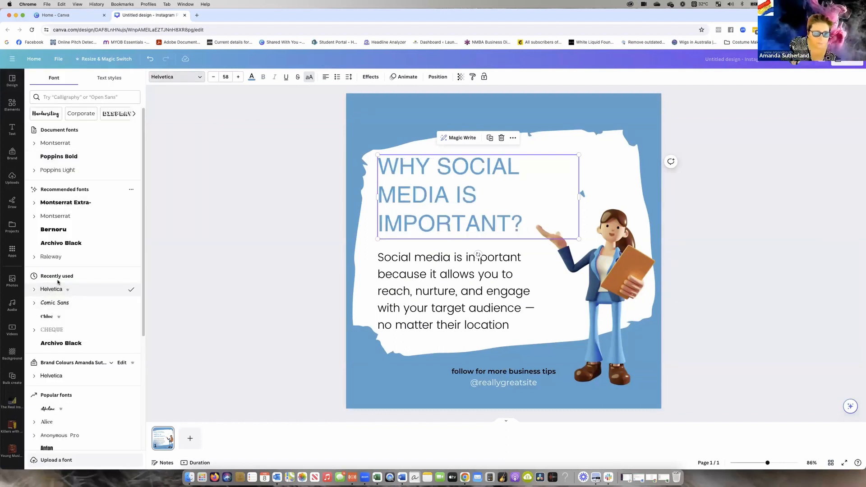
{"action": "left_click", "coordinate": [502, 309]}
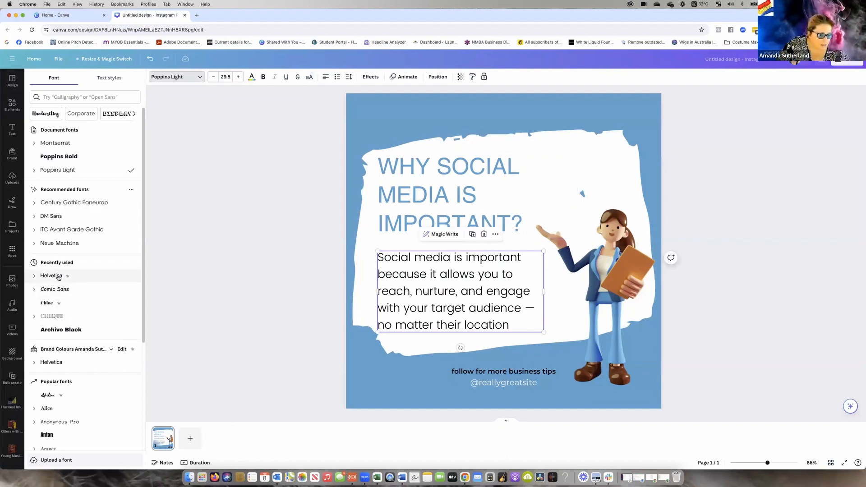
{"action": "left_click", "coordinate": [58, 277]}
{"action": "left_click", "coordinate": [479, 372]}
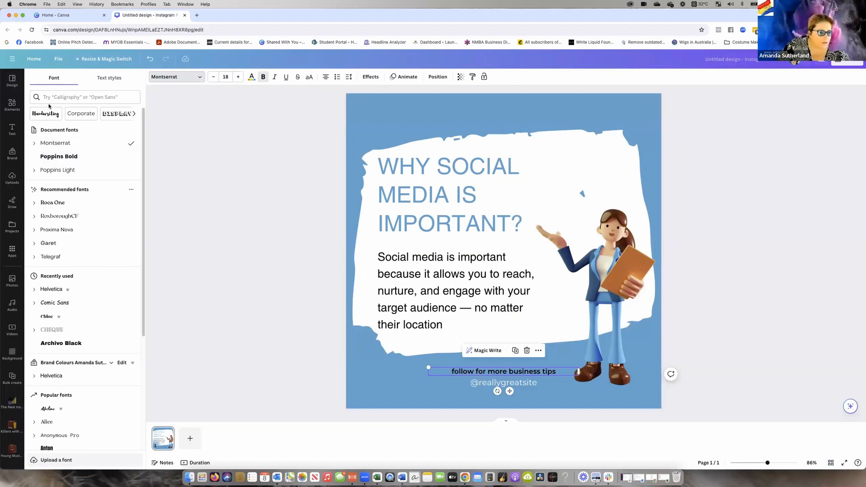
{"action": "left_click", "coordinate": [58, 291]}
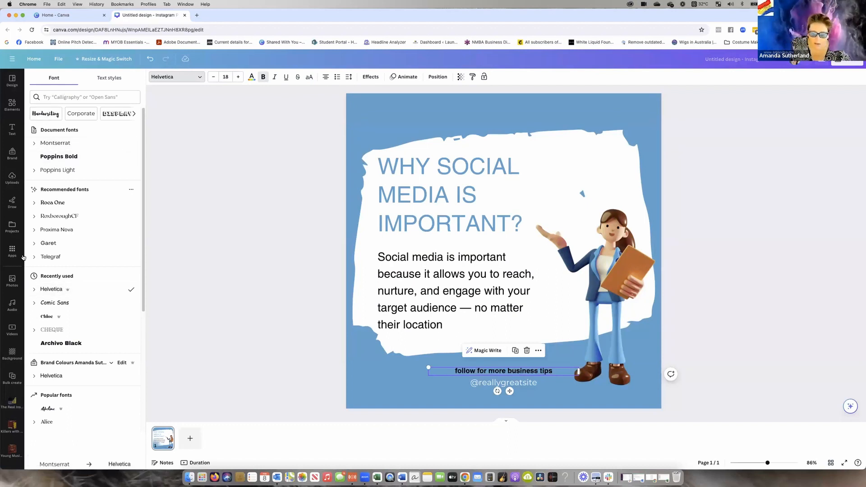
{"action": "left_click", "coordinate": [503, 383]}
{"action": "key", "text": "Delete"}
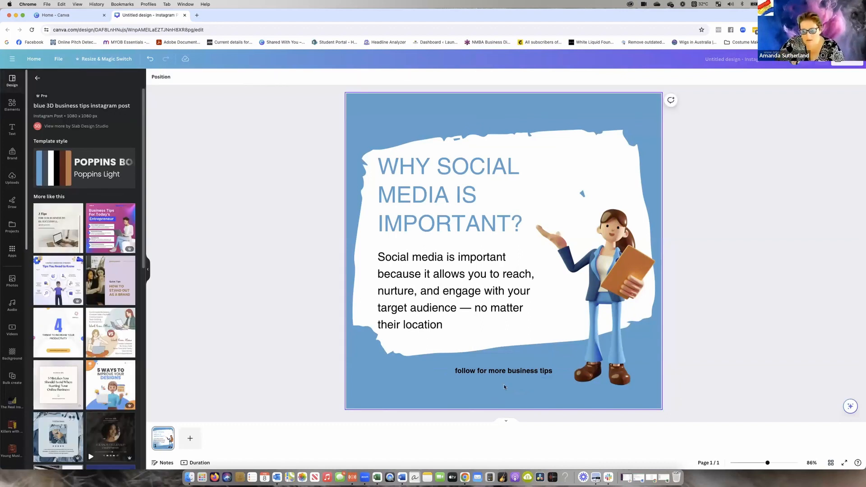
{"action": "left_click", "coordinate": [610, 274]}
{"action": "key", "text": "Delete"}
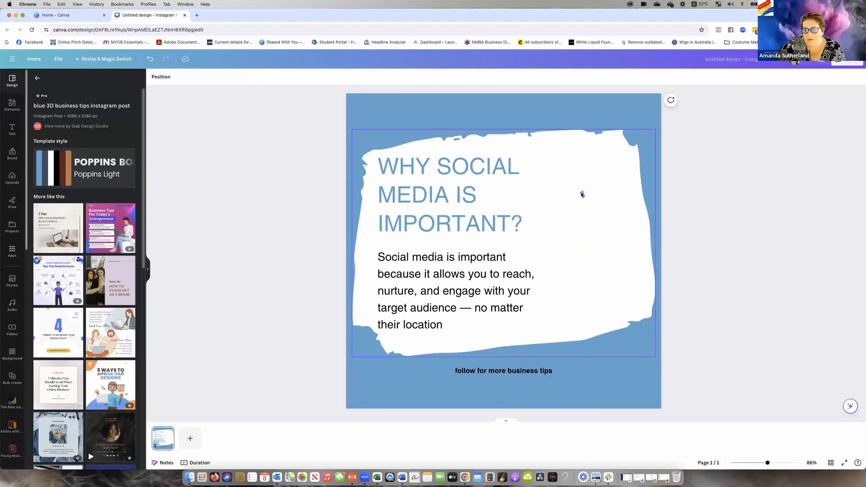
Change the page background to the dark navy blue from the brand colours.
{"action": "left_click", "coordinate": [582, 195]}
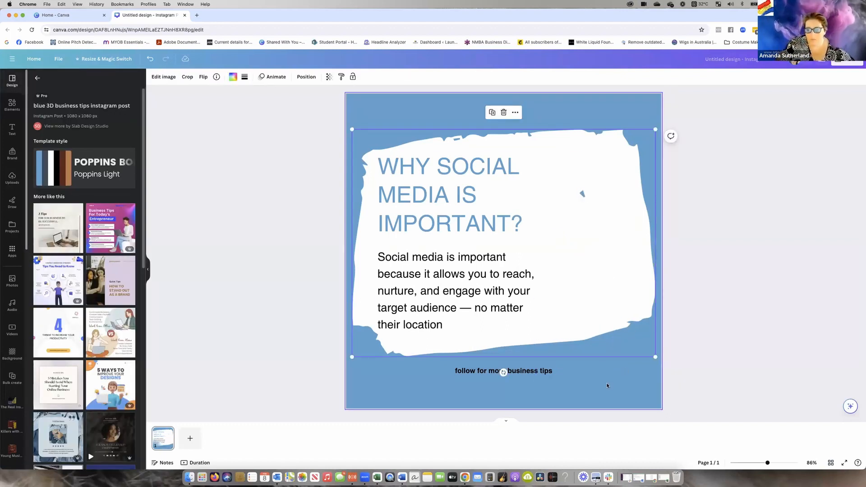
{"action": "left_click", "coordinate": [621, 400]}
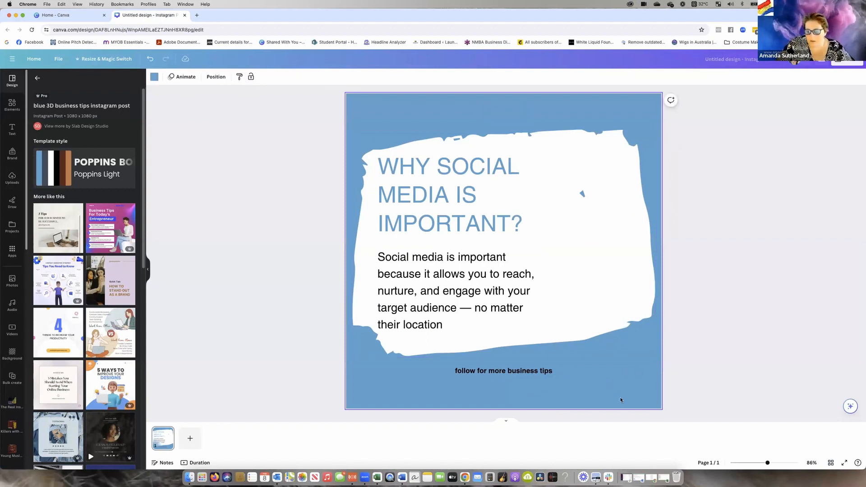
{"action": "left_click", "coordinate": [154, 77]}
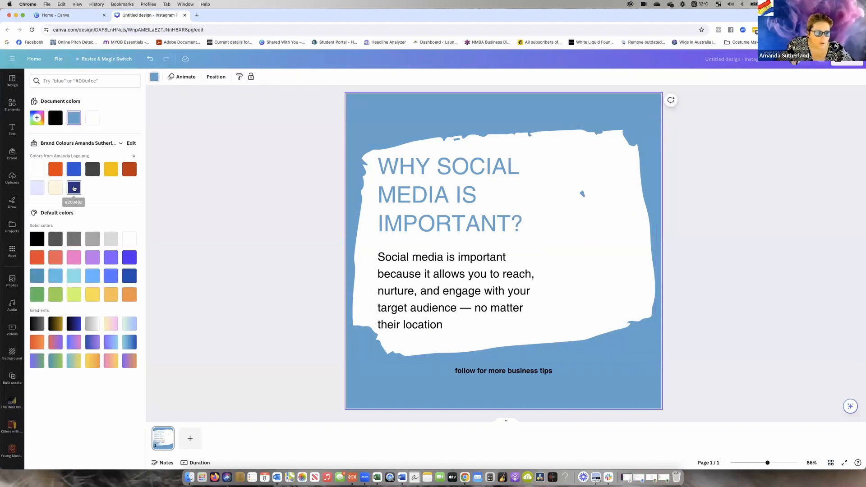
{"action": "left_click", "coordinate": [74, 187]}
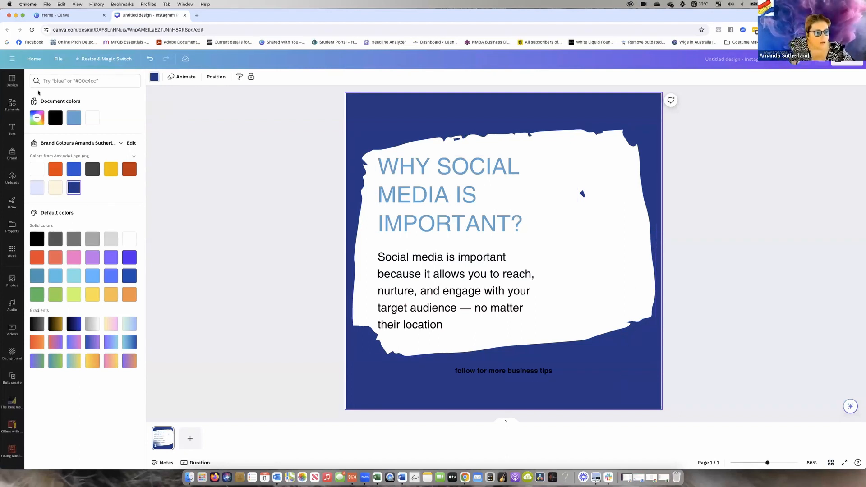
Add a square frame from the Frames elements and move it toward the lower right of the page.
{"action": "left_click", "coordinate": [12, 105]}
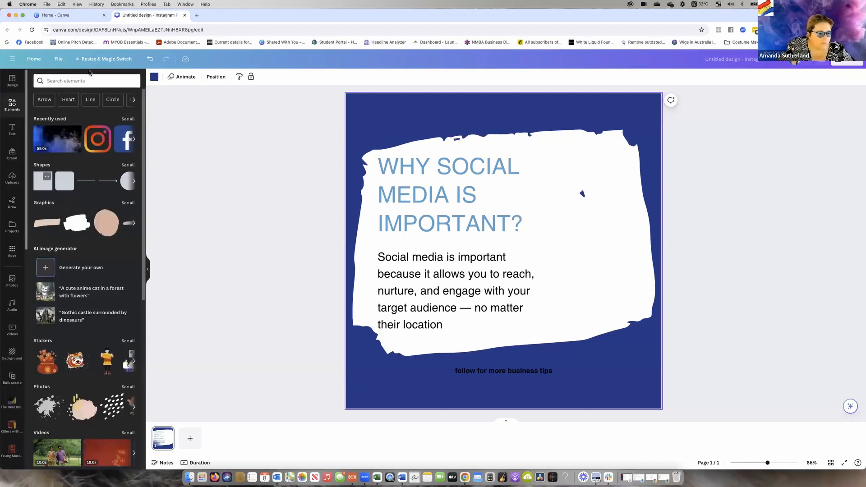
{"action": "scroll", "coordinate": [82, 266], "scroll_direction": "down", "scroll_amount": 5}
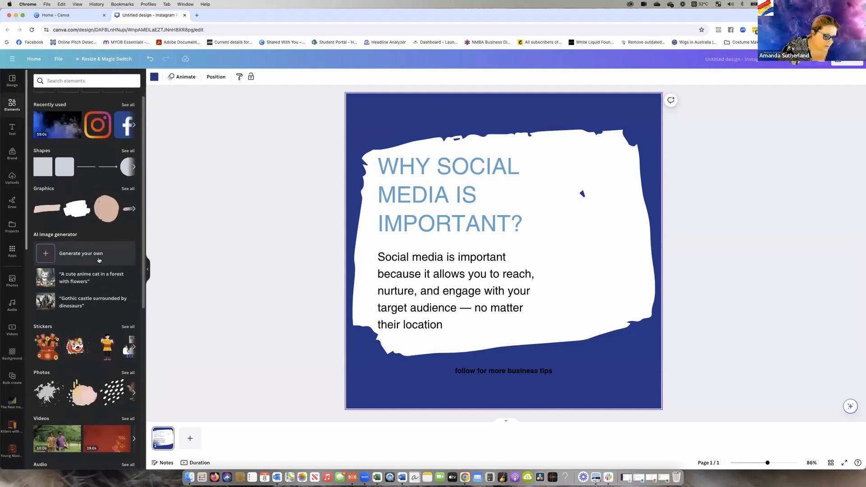
{"action": "scroll", "coordinate": [85, 280], "scroll_direction": "down", "scroll_amount": 3}
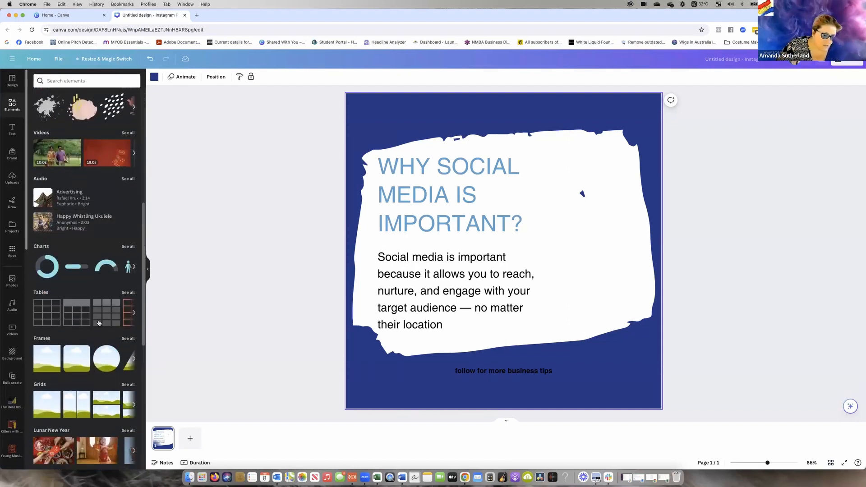
{"action": "left_click", "coordinate": [45, 350]}
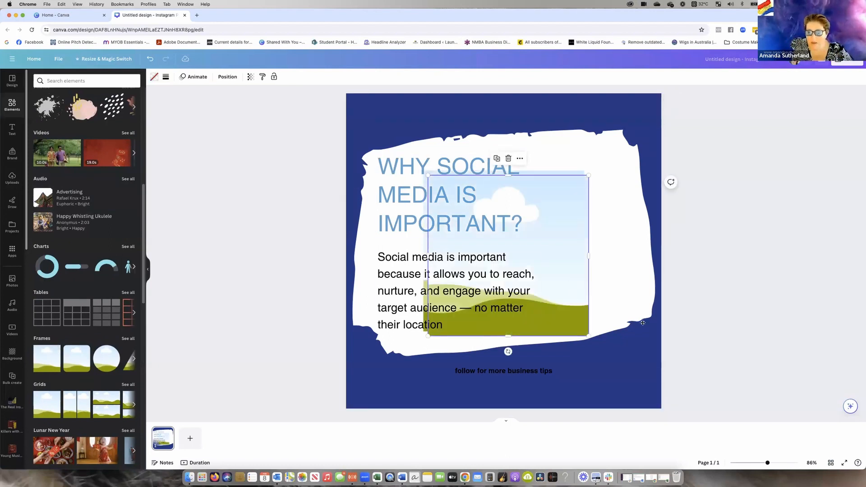
{"action": "left_click_drag", "start_coordinate": [567, 282], "coordinate": [643, 323]}
{"action": "left_click", "coordinate": [544, 196]}
{"action": "key", "text": "Delete"}
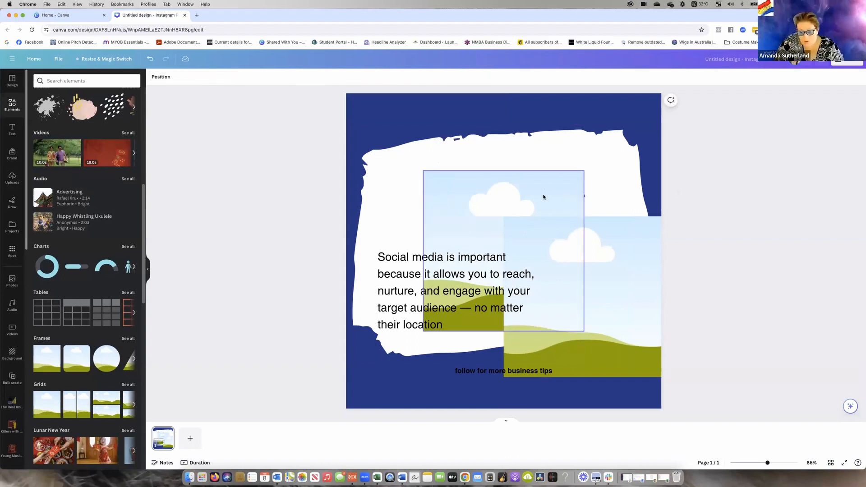
{"action": "key", "text": "super+z"}
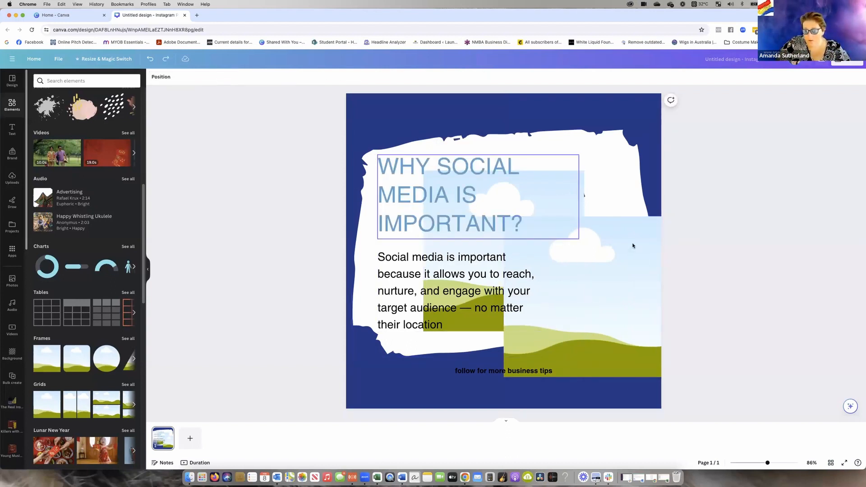
Remove the duplicate square frame by moving it off the page, and place the remaining frame in the page's lower-right corner.
{"action": "left_click_drag", "start_coordinate": [633, 246], "coordinate": [813, 289]}
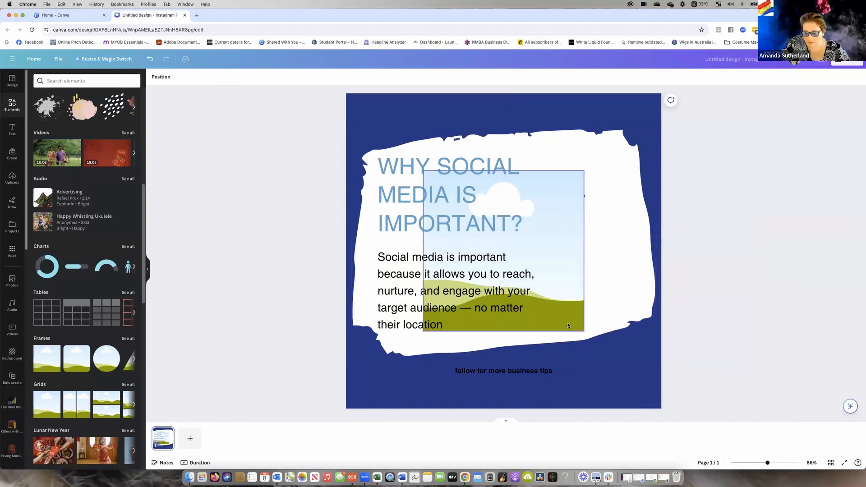
{"action": "left_click_drag", "start_coordinate": [568, 326], "coordinate": [646, 398]}
Delete the "follow for more business tips" line and shrink the frame, keeping it near the page's lower-right corner.
{"action": "left_click", "coordinate": [489, 375]}
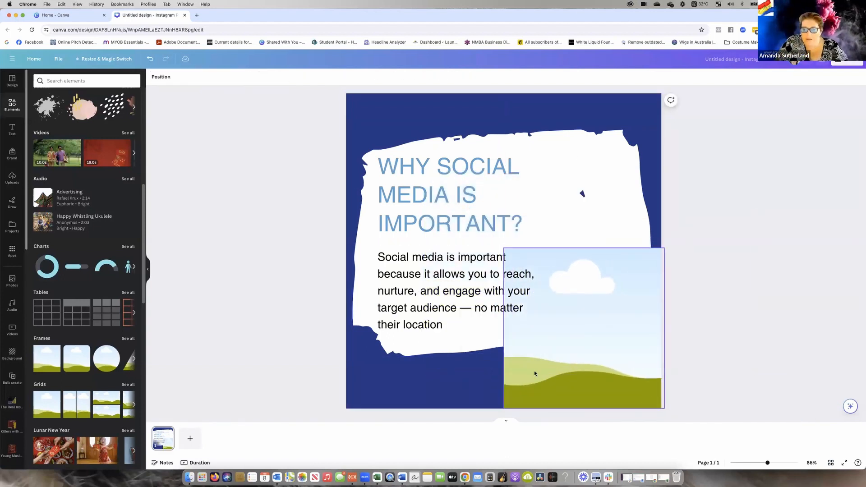
{"action": "left_click", "coordinate": [534, 371]}
{"action": "left_click_drag", "start_coordinate": [503, 248], "coordinate": [557, 260]}
{"action": "left_click_drag", "start_coordinate": [592, 336], "coordinate": [581, 310]}
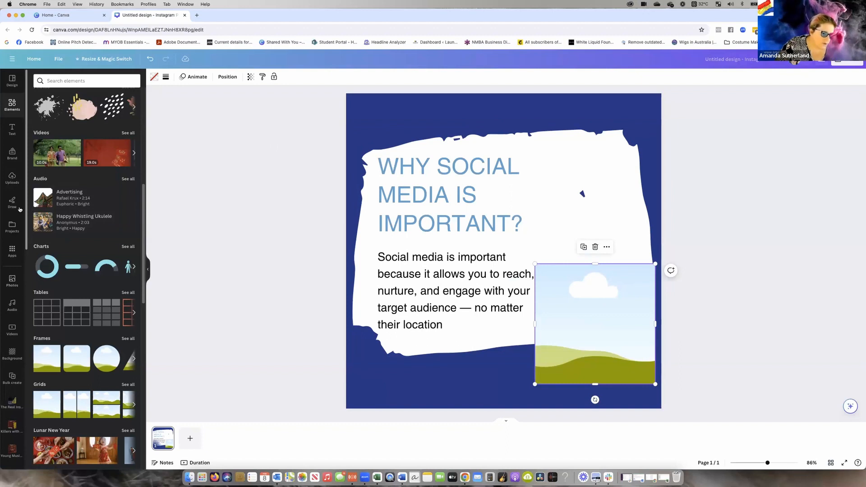
Insert the logo from the brand kit, shrink it, and place it in the top-left corner of the page.
{"action": "left_click", "coordinate": [11, 156]}
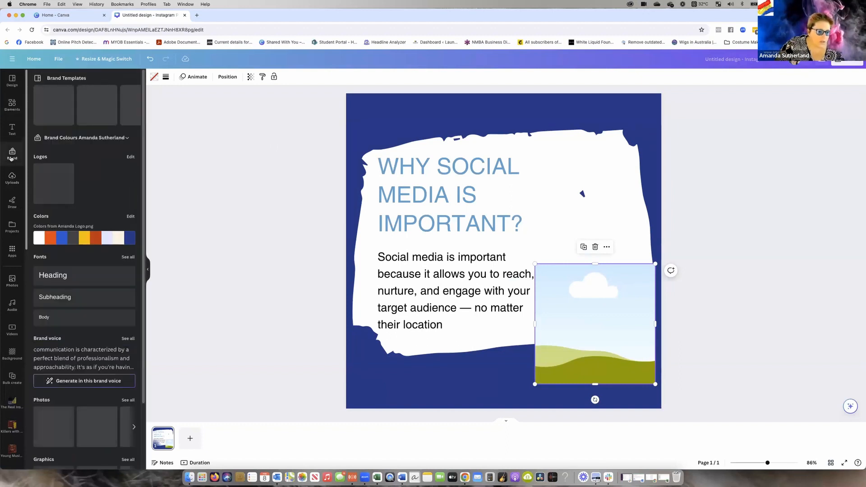
{"action": "left_click", "coordinate": [58, 189]}
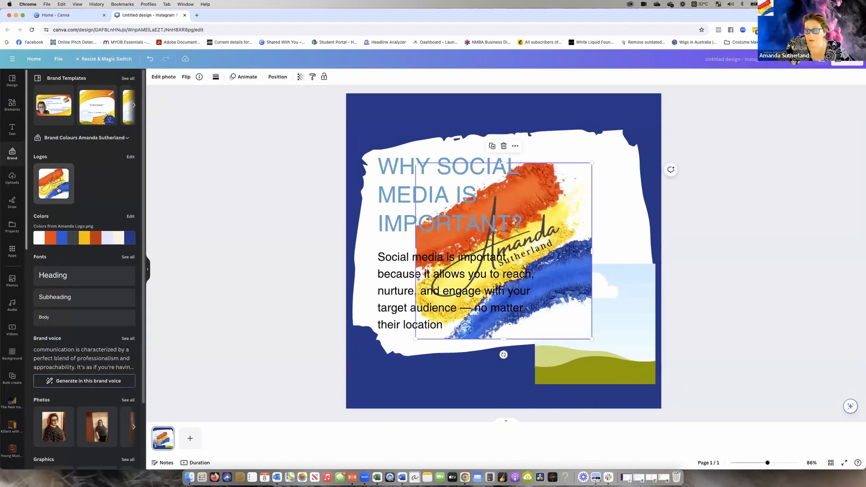
{"action": "left_click_drag", "start_coordinate": [591, 339], "coordinate": [502, 249]}
{"action": "left_click", "coordinate": [317, 225]}
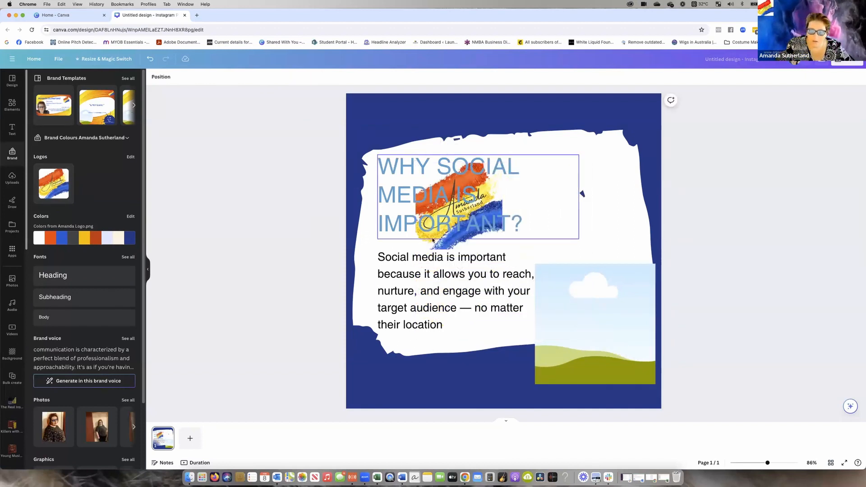
{"action": "left_click_drag", "start_coordinate": [446, 245], "coordinate": [376, 176]}
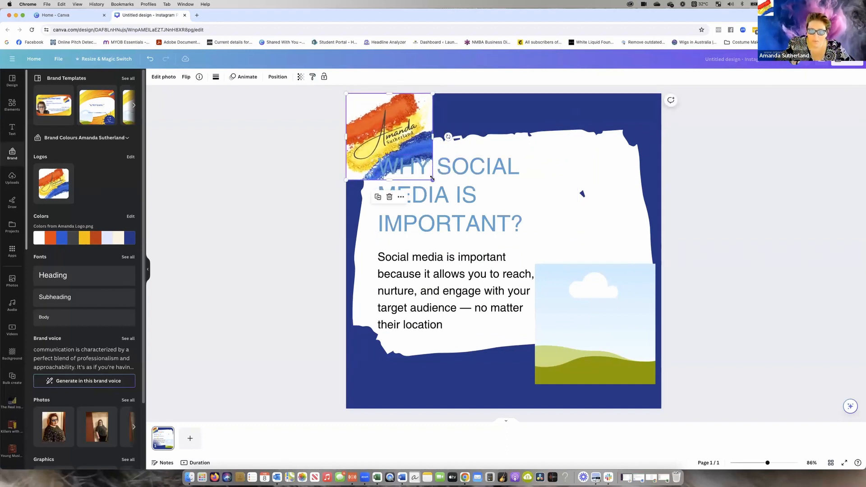
{"action": "left_click_drag", "start_coordinate": [433, 179], "coordinate": [408, 154]}
Set the heading's text colour to the medium blue from the brand colours.
{"action": "left_click", "coordinate": [578, 194]}
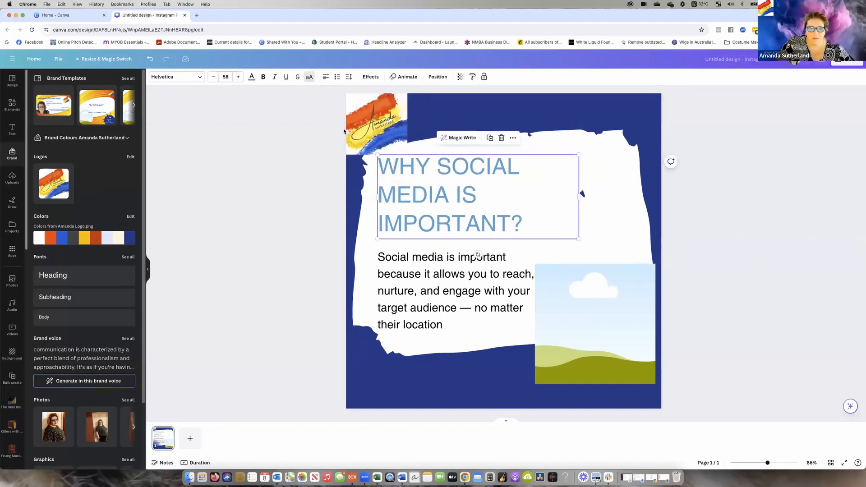
{"action": "left_click", "coordinate": [252, 78]}
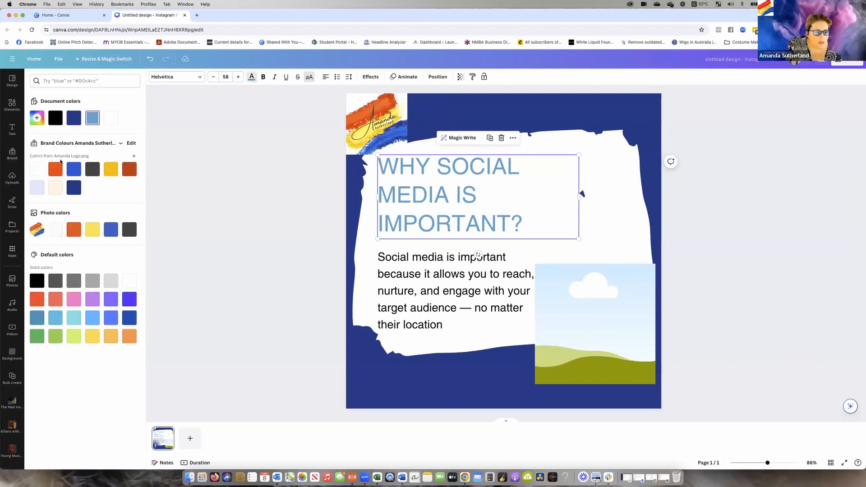
{"action": "left_click", "coordinate": [71, 170]}
Delete the body paragraph and shift the heading slightly down and to the right within the white shape.
{"action": "left_click", "coordinate": [405, 296]}
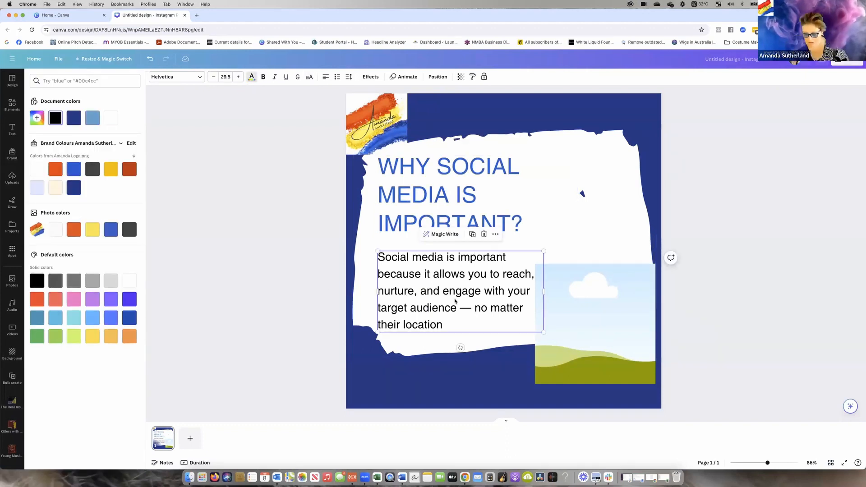
{"action": "key", "text": "Delete"}
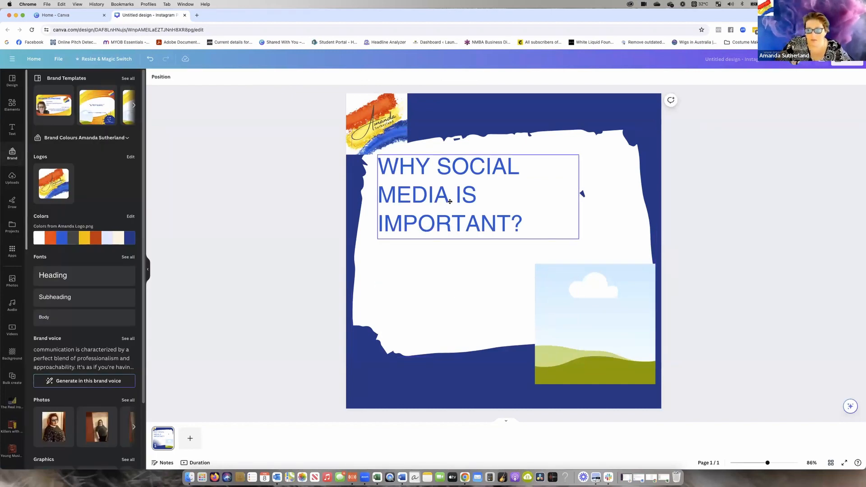
{"action": "left_click_drag", "start_coordinate": [450, 202], "coordinate": [468, 214]}
{"action": "left_click", "coordinate": [435, 275]}
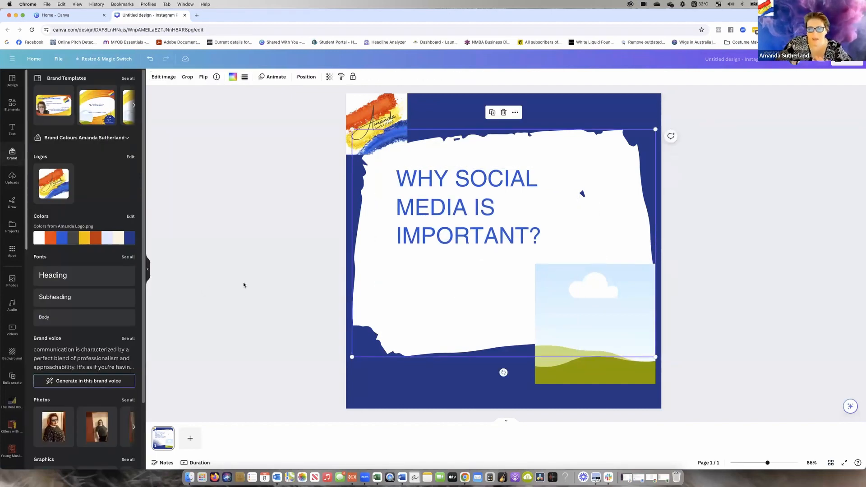
{"action": "left_click", "coordinate": [344, 275]}
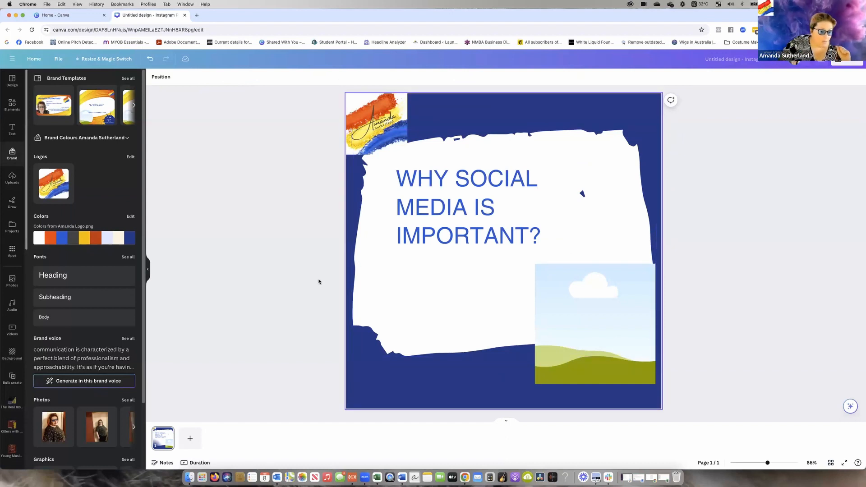
Start Bulk create for the design and choose to enter the data manually.
{"action": "left_click", "coordinate": [14, 251]}
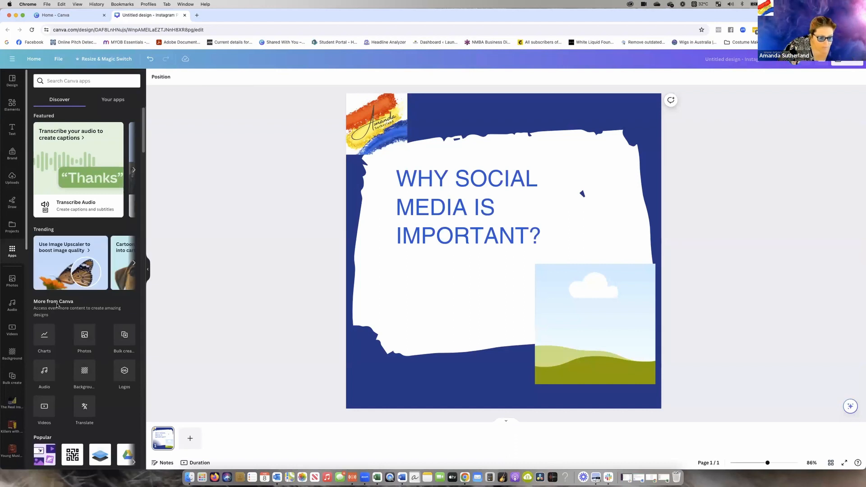
{"action": "left_click", "coordinate": [125, 335]}
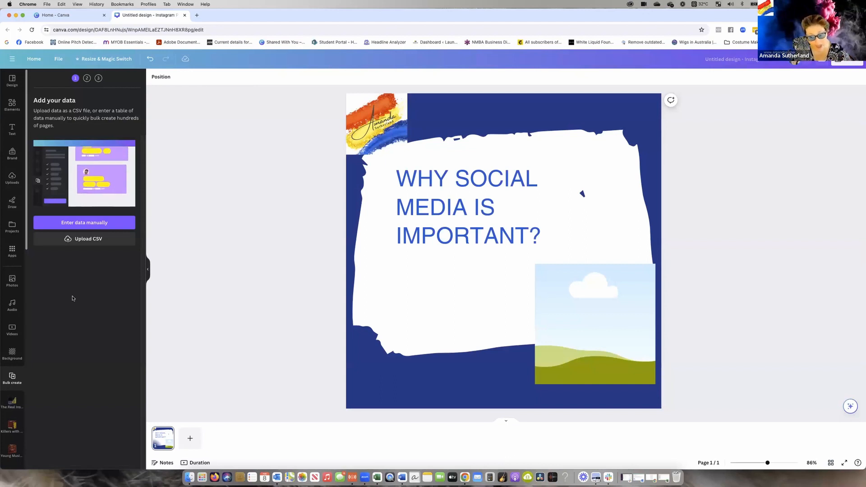
{"action": "left_click", "coordinate": [104, 222]}
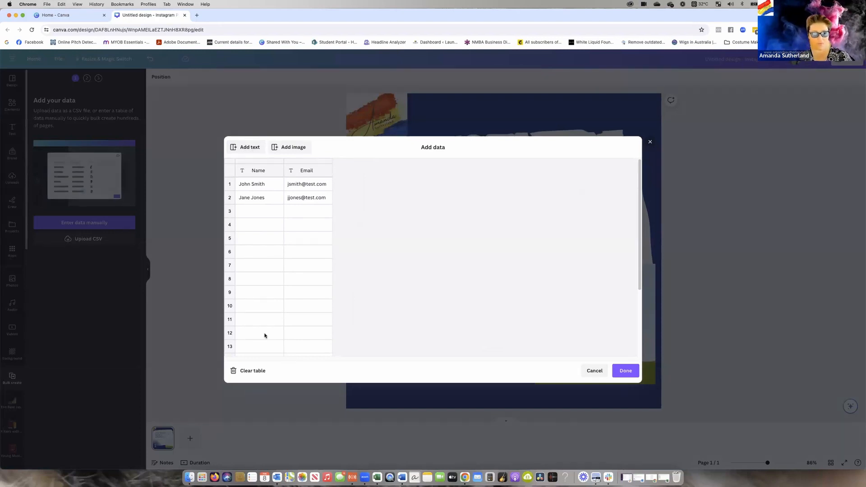
Delete the Email column from the data table and rename the Name column to Tips.
{"action": "right_click", "coordinate": [317, 170]}
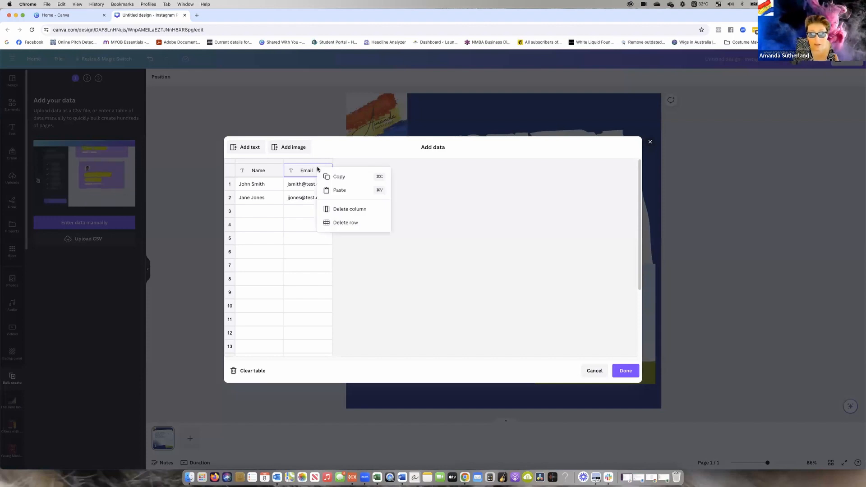
{"action": "left_click", "coordinate": [352, 208]}
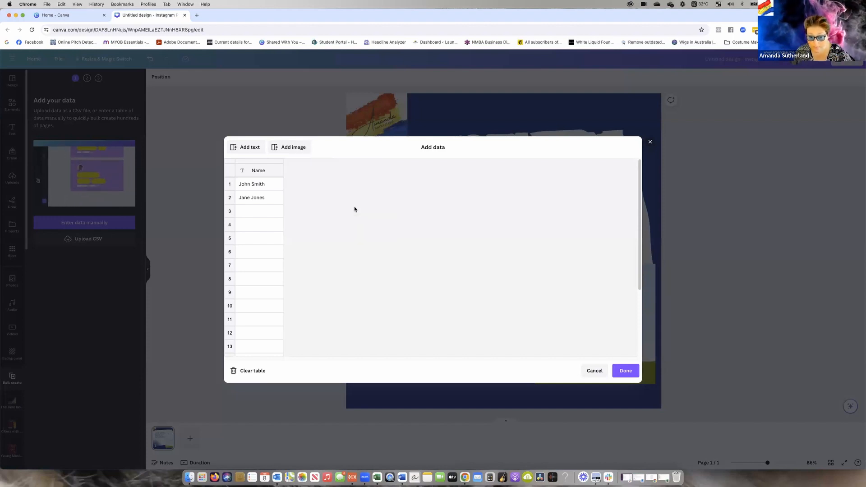
{"action": "left_click", "coordinate": [252, 170]}
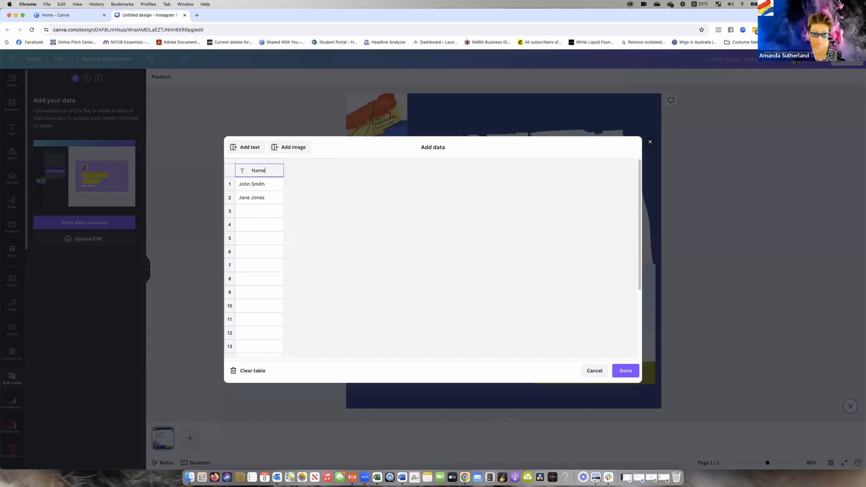
{"action": "double_click", "coordinate": [258, 171]}
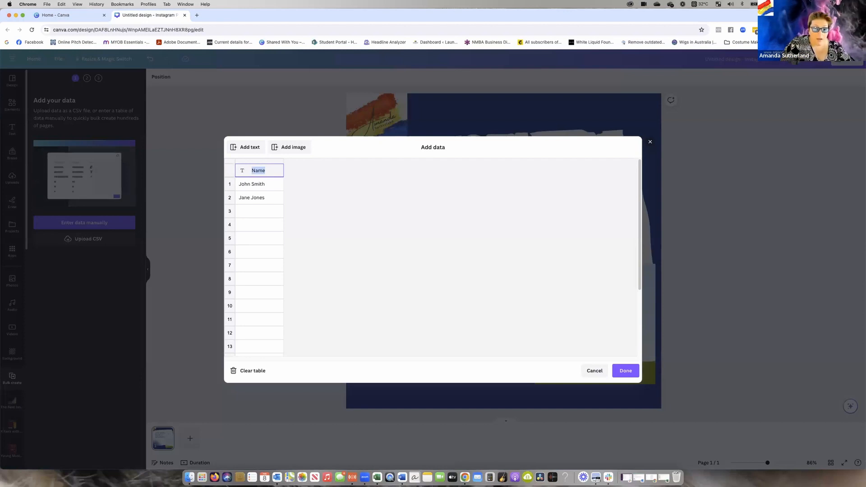
{"action": "type", "text": "Tips"}
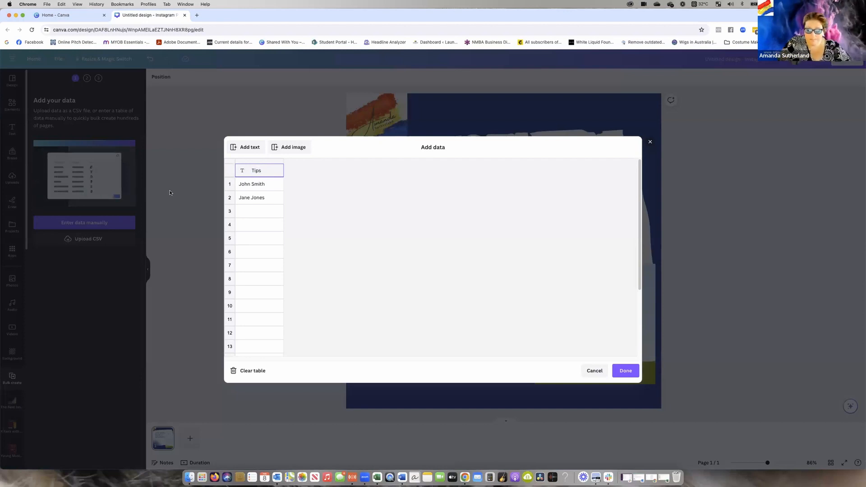
Clear the sample names from rows 1 and 2 of the Tips column.
{"action": "left_click", "coordinate": [267, 212]}
{"action": "left_click", "coordinate": [267, 186]}
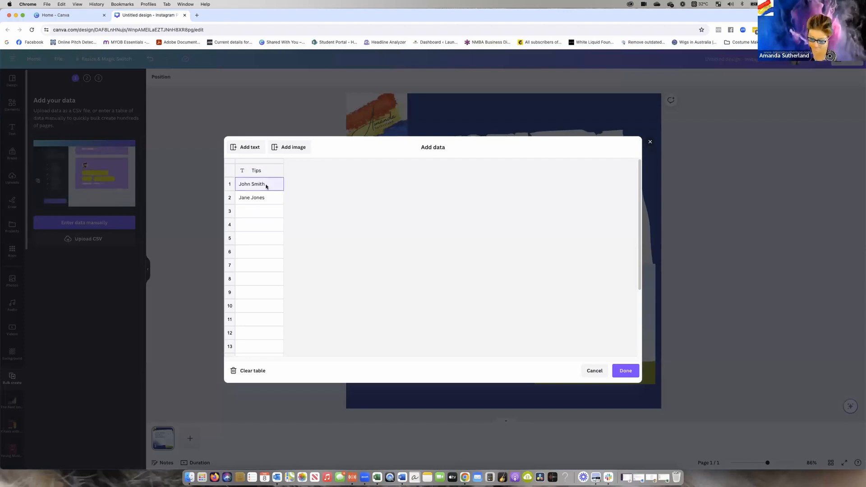
{"action": "key", "text": "Down"}
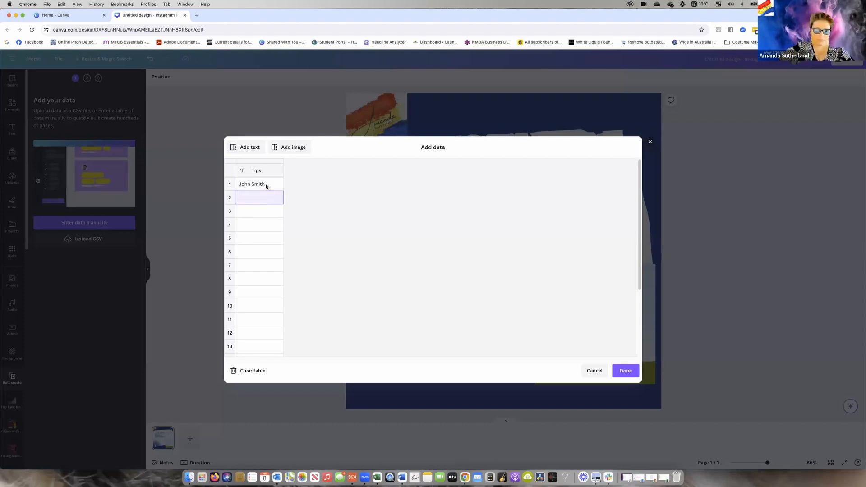
{"action": "key", "text": "Up"}
{"action": "key", "text": "BackSpace"}
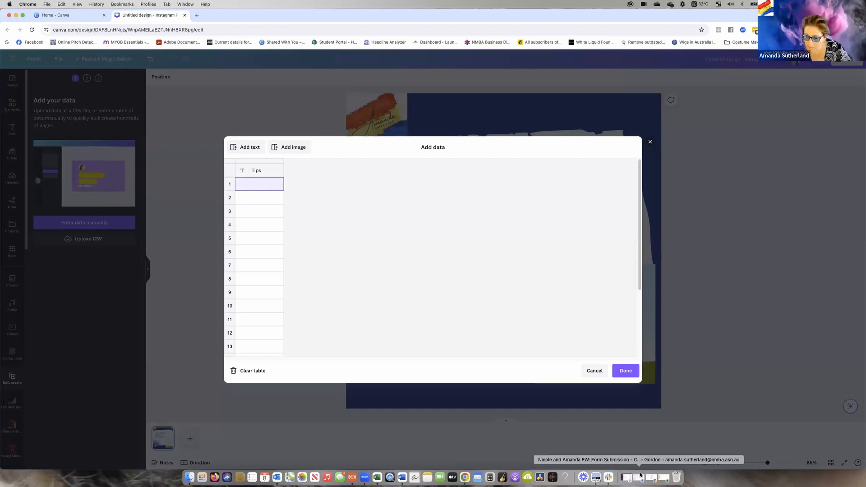
Switch to Excel, copy all the tips in cells A1 to A50 of the Marketing Tips sheet, and return to the Canva data table.
{"action": "left_click", "coordinate": [665, 479]}
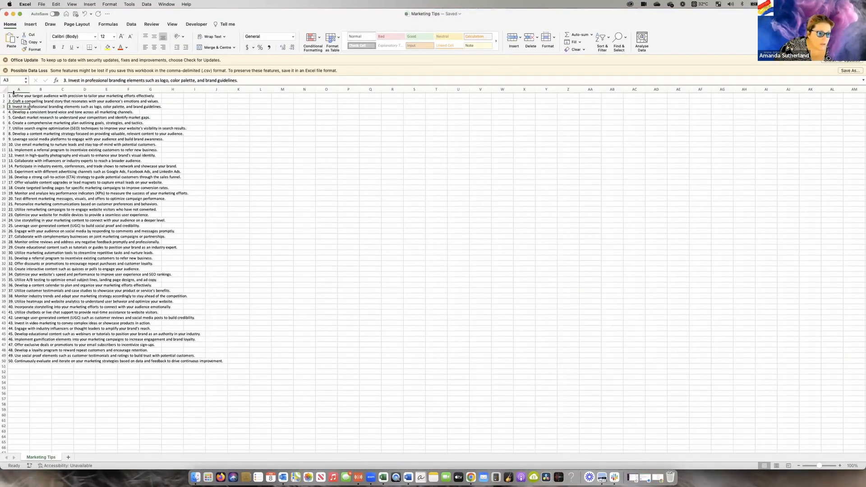
{"action": "left_click", "coordinate": [10, 95]}
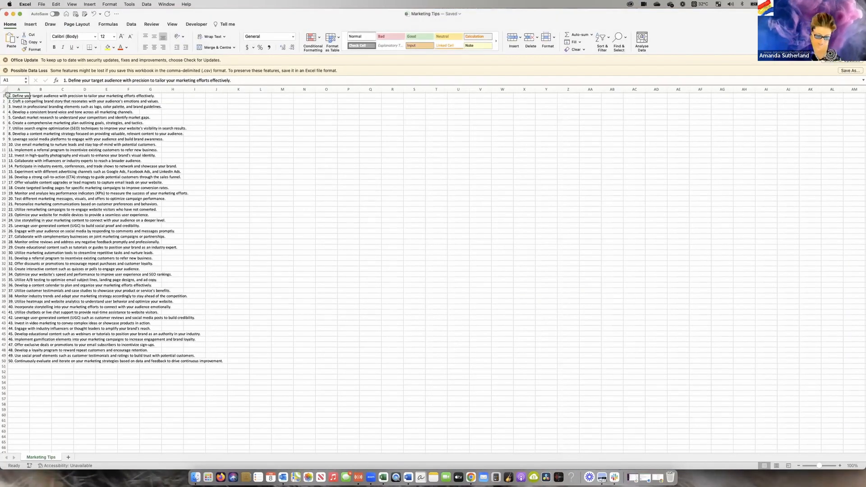
{"action": "key", "text": "shift+super+Down"}
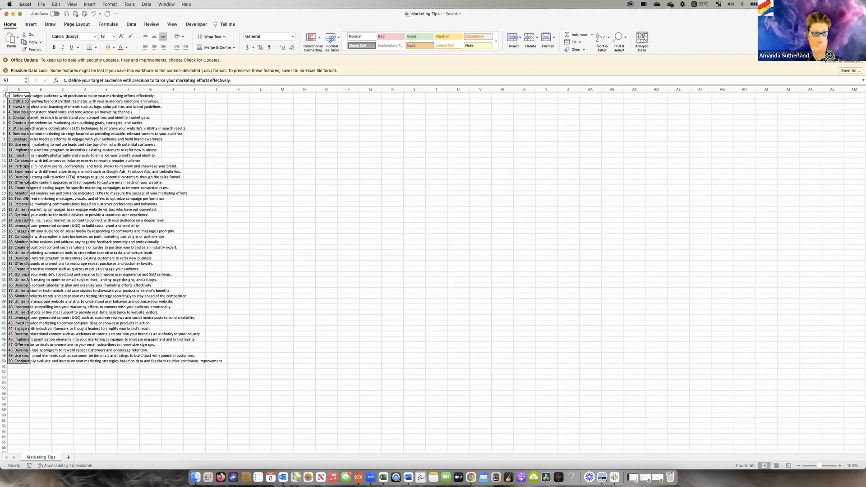
{"action": "key", "text": "super+c"}
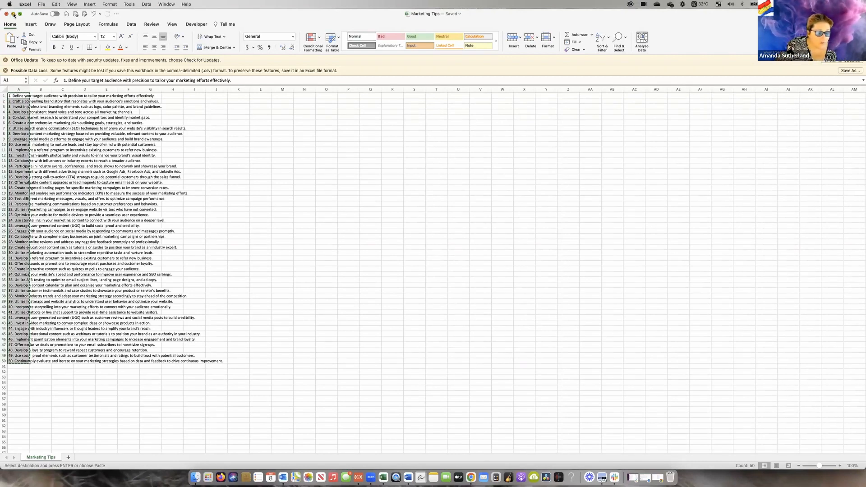
{"action": "key", "text": "super+m"}
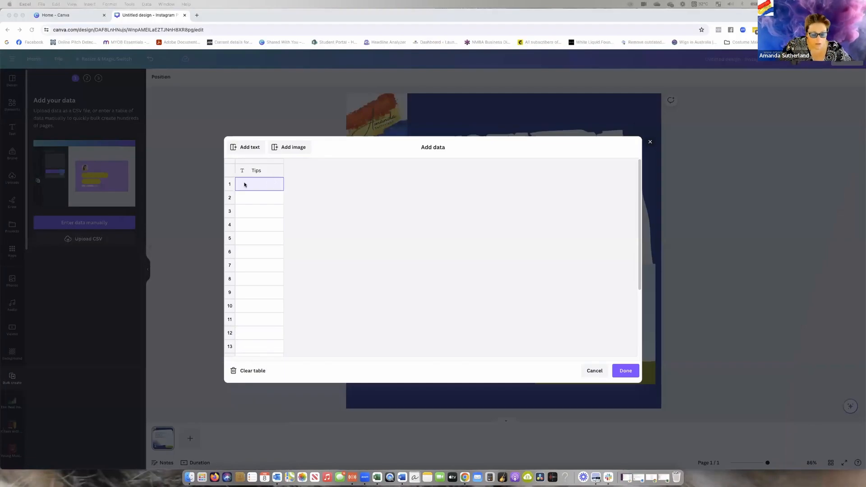
Paste the copied tips into the Tips column from row 1 and add an image column to the data table.
{"action": "key", "text": "super+v"}
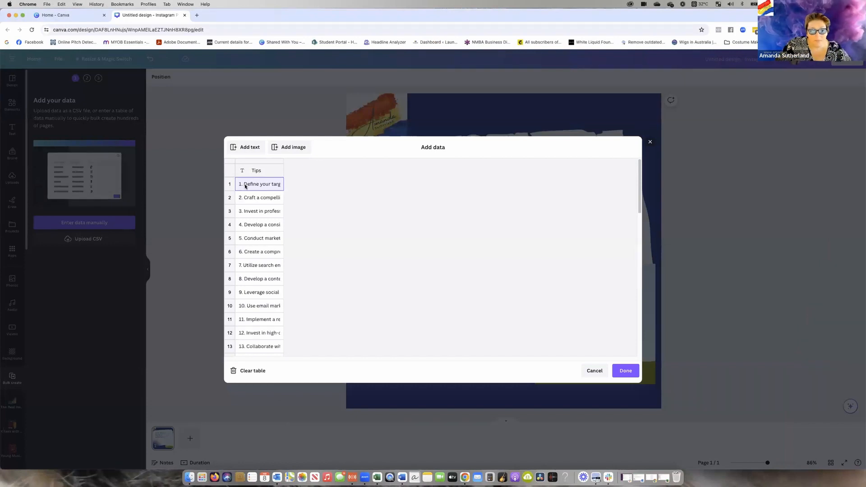
{"action": "left_click", "coordinate": [280, 147]}
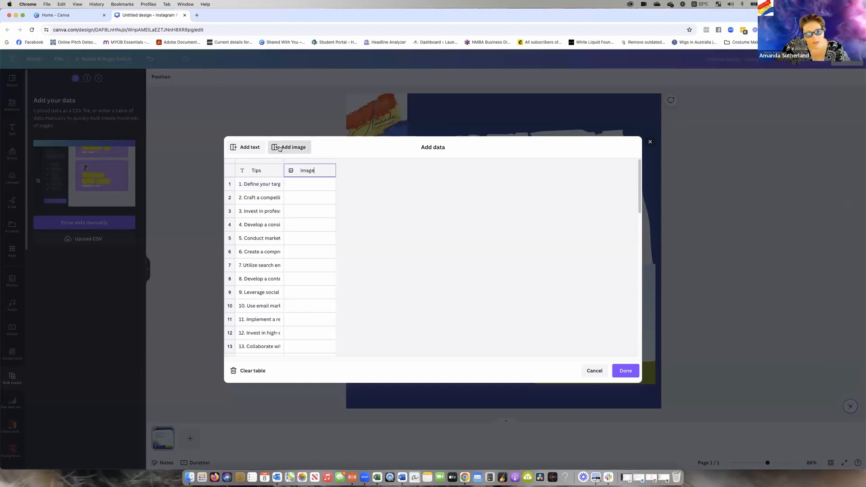
Fill row 1's Image cell with the photo starting 395690187 from the owner's photos folder inside the business folder.
{"action": "left_click", "coordinate": [312, 184]}
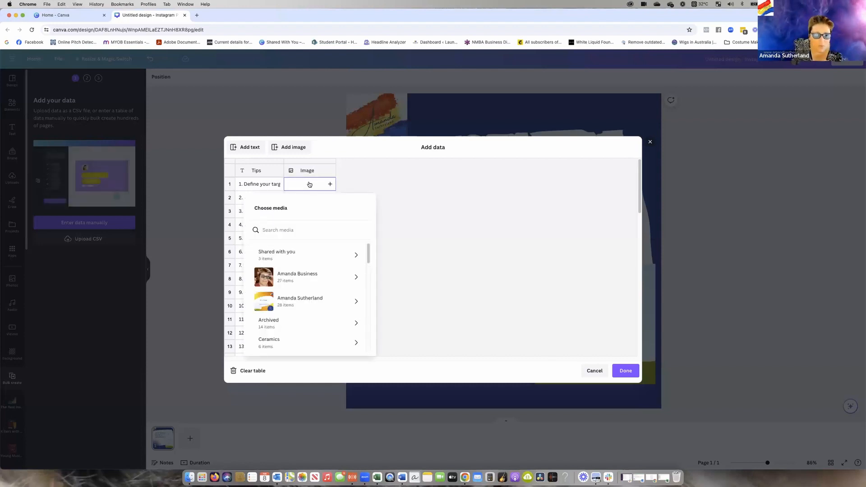
{"action": "left_click", "coordinate": [306, 279]}
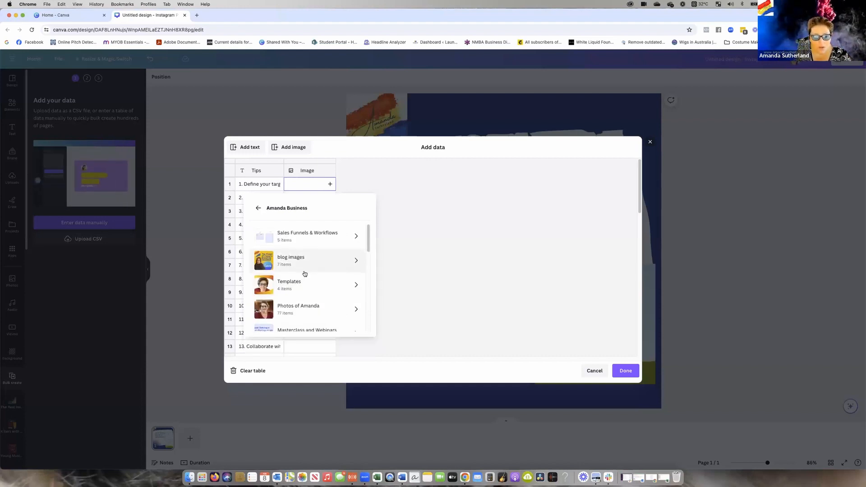
{"action": "scroll", "coordinate": [302, 306], "scroll_direction": "down", "scroll_amount": 1}
{"action": "left_click", "coordinate": [303, 306]}
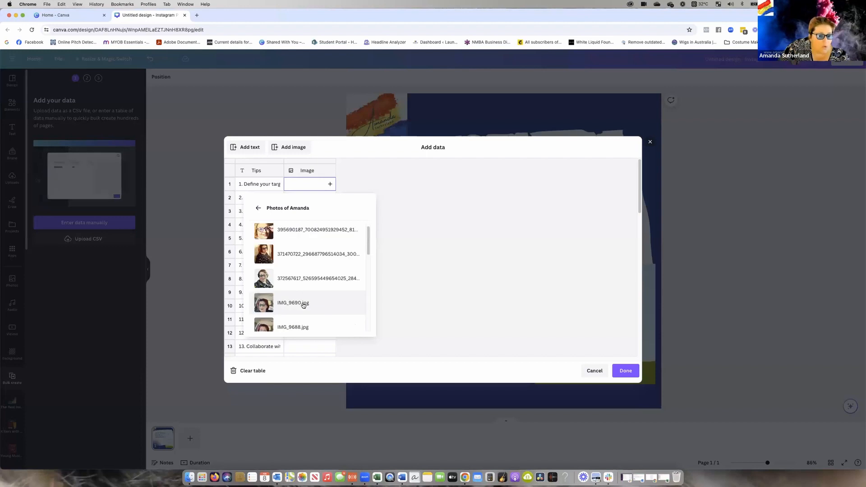
{"action": "scroll", "coordinate": [331, 280], "scroll_direction": "down", "scroll_amount": 1}
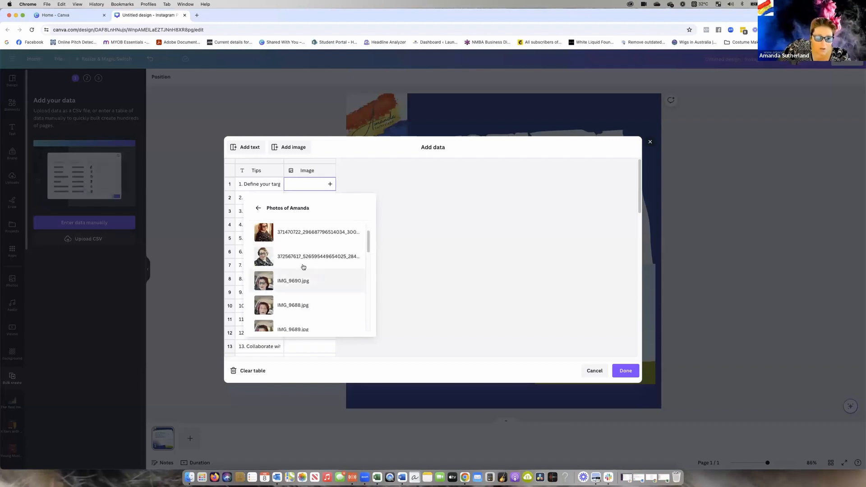
{"action": "scroll", "coordinate": [318, 271], "scroll_direction": "up", "scroll_amount": 2}
{"action": "left_click", "coordinate": [297, 237]}
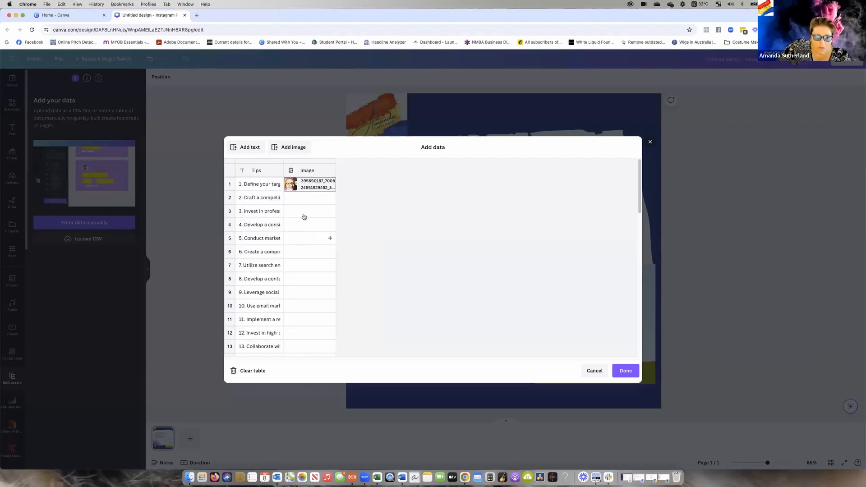
Assign the photo starting 371470722 to row 2, the one starting 372567617 to row 3, and IMG_9690.jpg to row 4.
{"action": "left_click", "coordinate": [308, 200]}
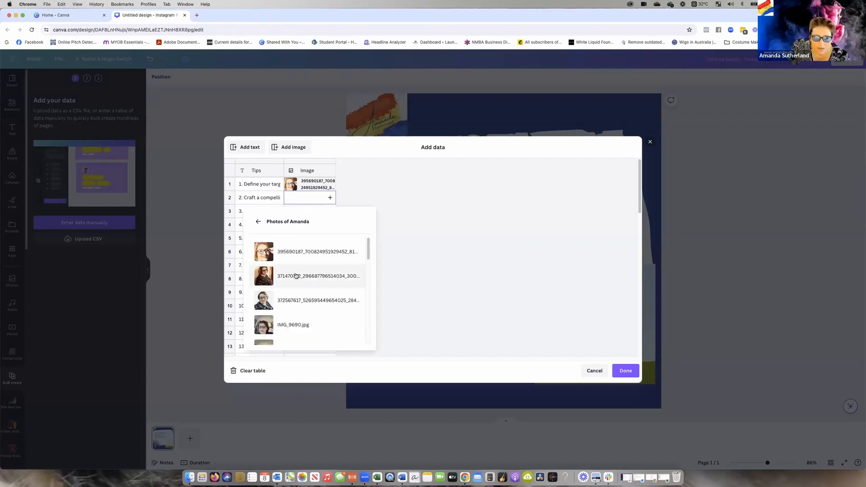
{"action": "left_click", "coordinate": [294, 277]}
{"action": "left_click", "coordinate": [310, 212]}
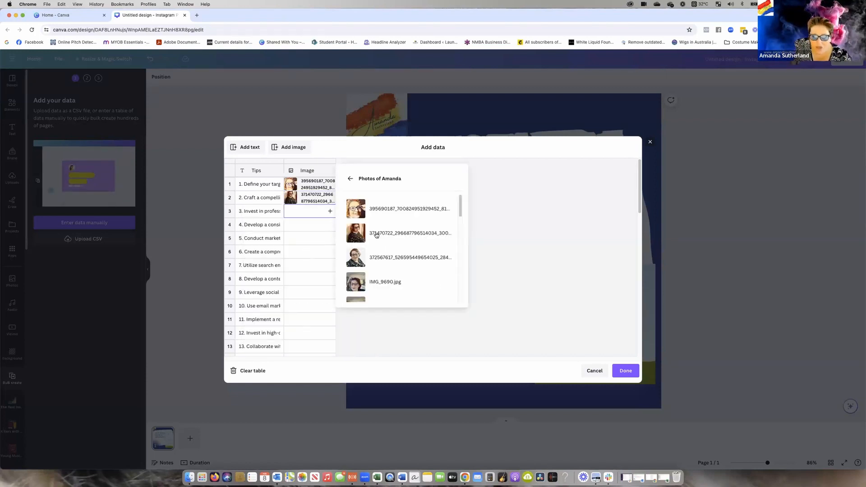
{"action": "left_click", "coordinate": [369, 260]}
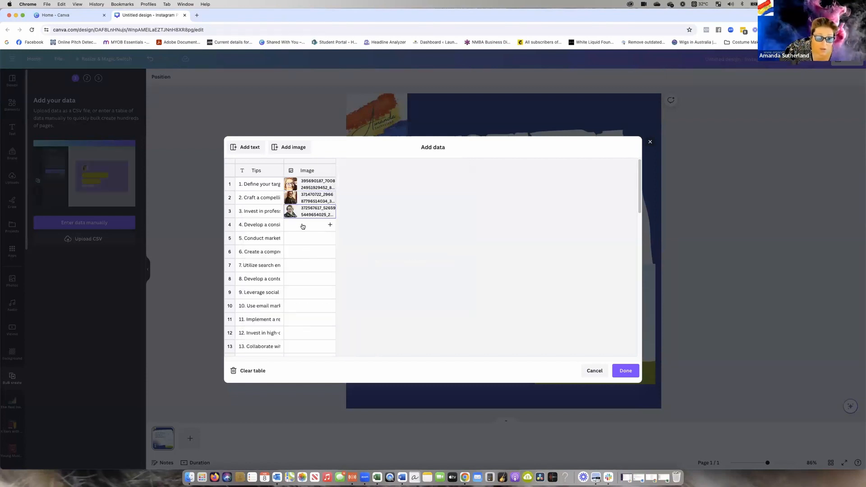
{"action": "left_click", "coordinate": [303, 226]}
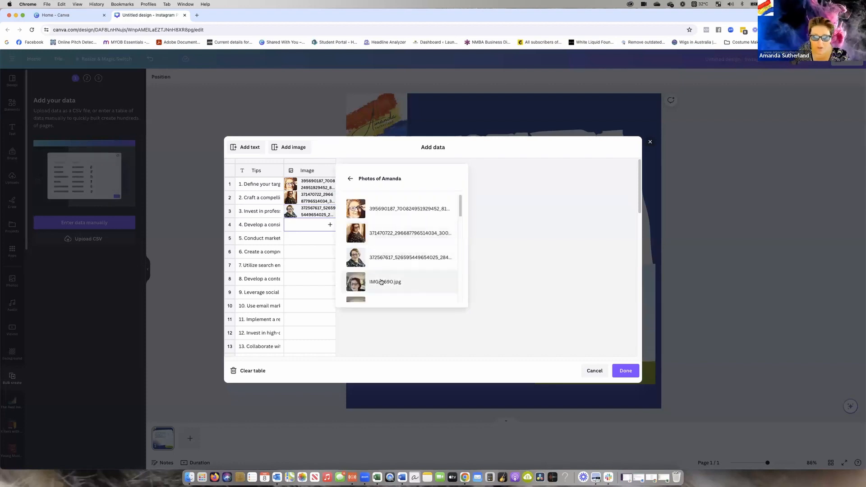
{"action": "left_click", "coordinate": [377, 282]}
Assign IMG_9688.jpg to the Image cell of row 5 and IMG_9488.jpg to row 6.
{"action": "left_click", "coordinate": [305, 241]}
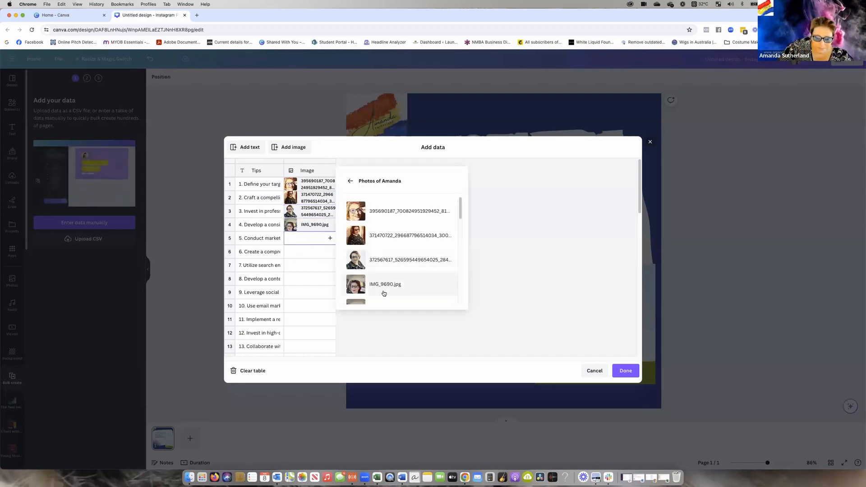
{"action": "left_click", "coordinate": [377, 299]}
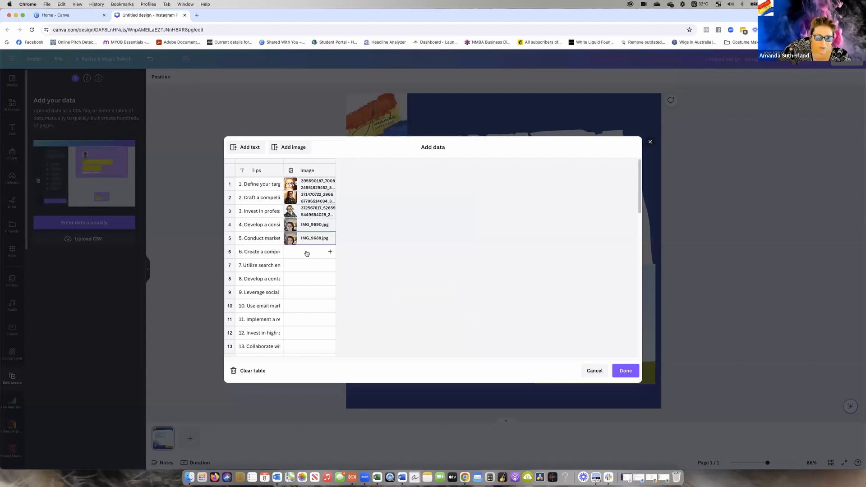
{"action": "left_click", "coordinate": [307, 253]}
{"action": "scroll", "coordinate": [399, 251], "scroll_direction": "down", "scroll_amount": 4}
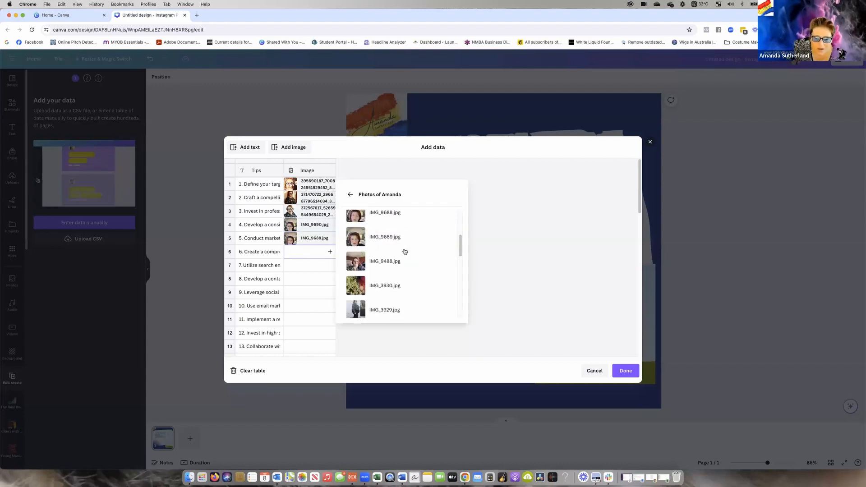
{"action": "left_click", "coordinate": [389, 261]}
Assign the photos starting 395690187, 371470722 and 372567617 to the Image cells of rows 7, 8 and 9 respectively.
{"action": "left_click", "coordinate": [304, 265]}
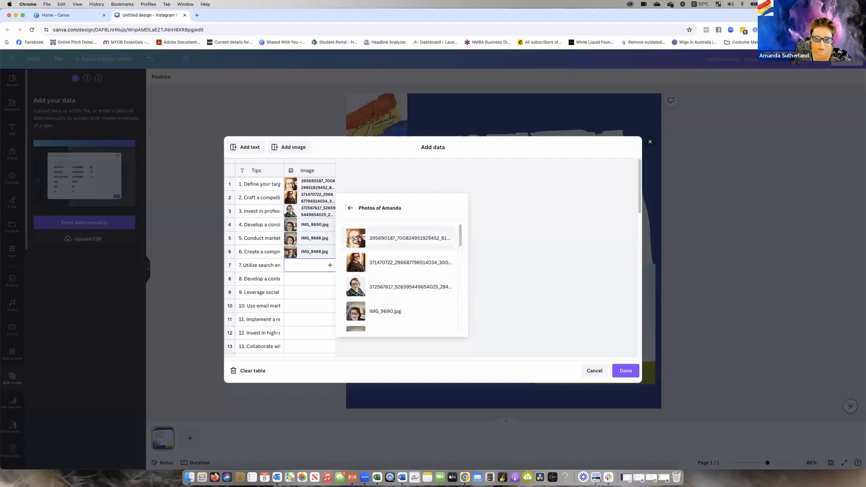
{"action": "left_click", "coordinate": [355, 240]}
{"action": "left_click", "coordinate": [315, 276]}
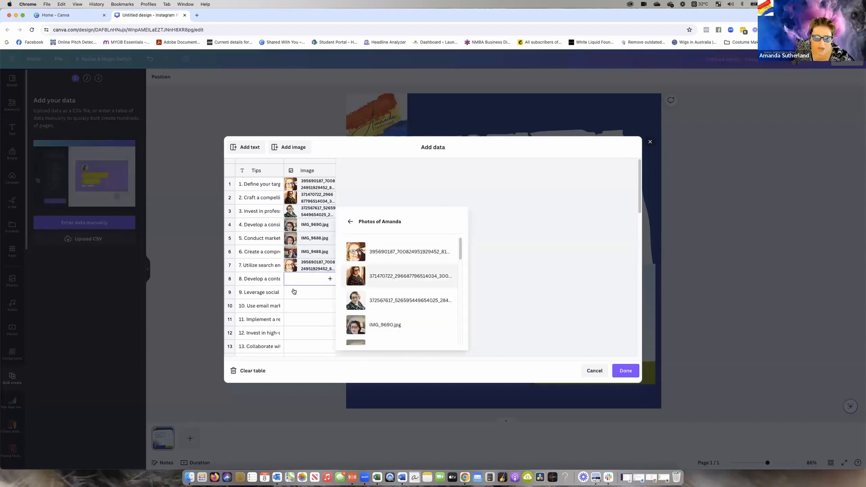
{"action": "left_click", "coordinate": [354, 285]}
{"action": "left_click", "coordinate": [295, 294]}
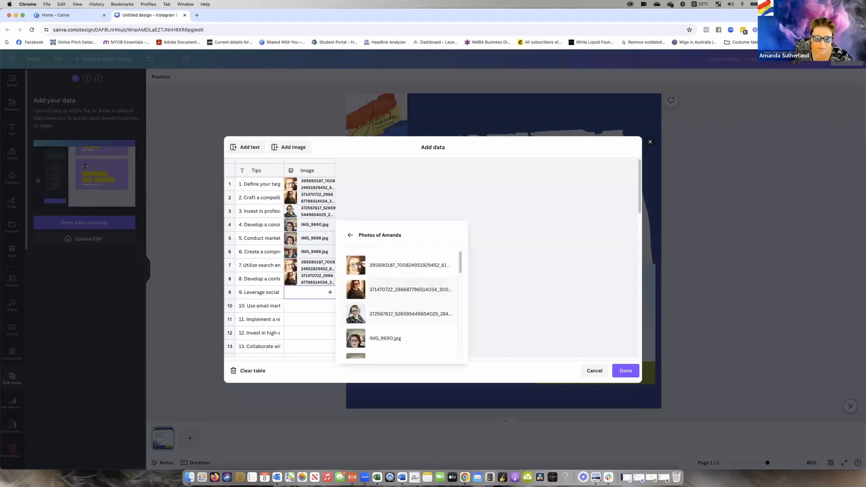
{"action": "left_click", "coordinate": [351, 314]}
Assign the photo starting 372567617 to row 10 and IMG_9690.jpg to the Image cells of rows 11 and 12.
{"action": "left_click", "coordinate": [316, 306]}
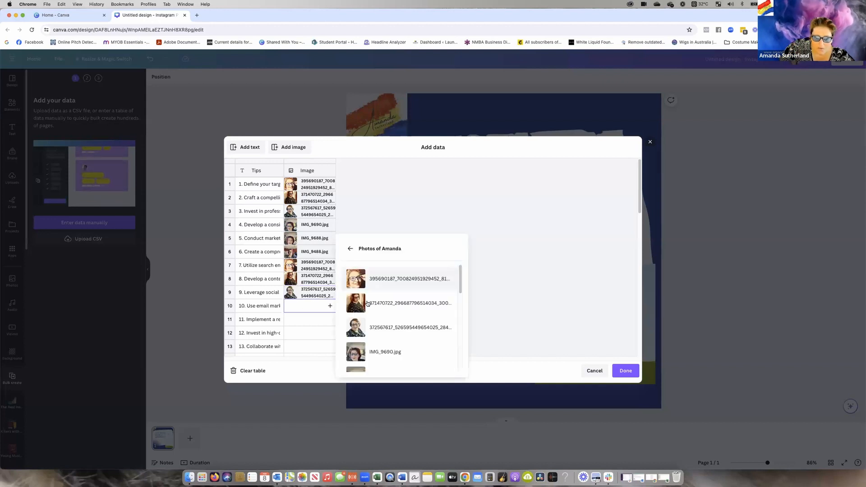
{"action": "left_click", "coordinate": [357, 327]}
{"action": "scroll", "coordinate": [323, 276], "scroll_direction": "down", "scroll_amount": 3}
{"action": "left_click", "coordinate": [305, 212]}
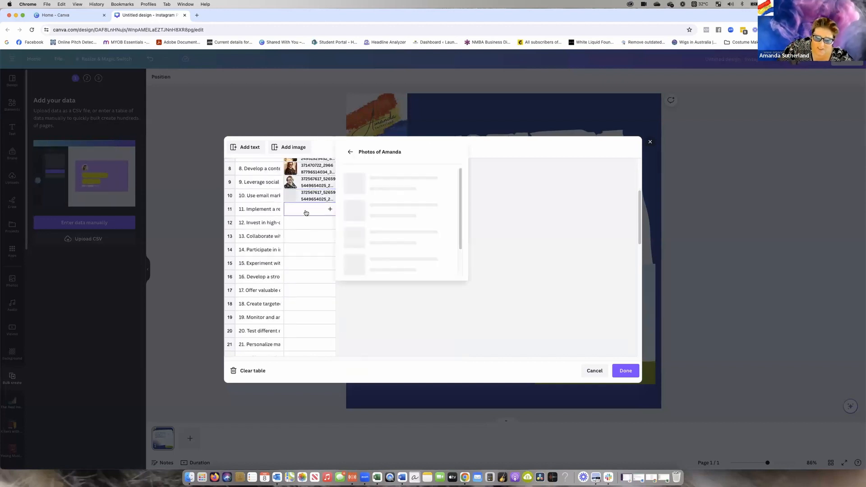
{"action": "left_click", "coordinate": [356, 255]}
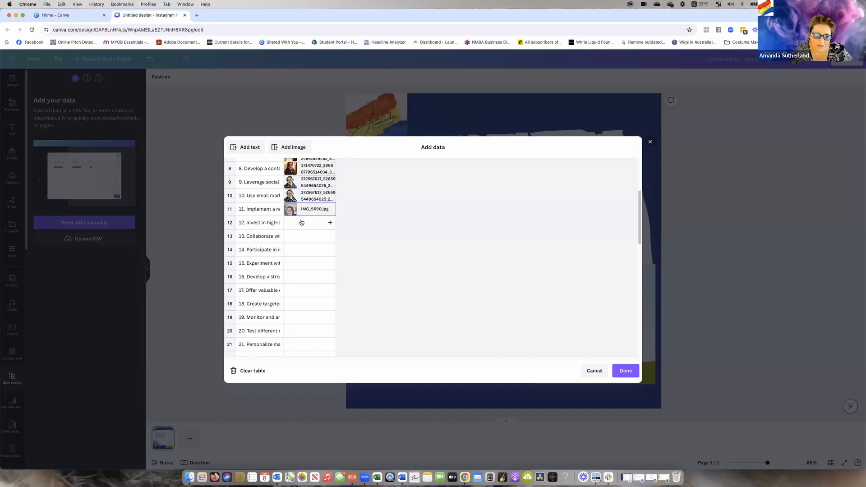
{"action": "left_click", "coordinate": [302, 222]}
{"action": "left_click", "coordinate": [385, 269]}
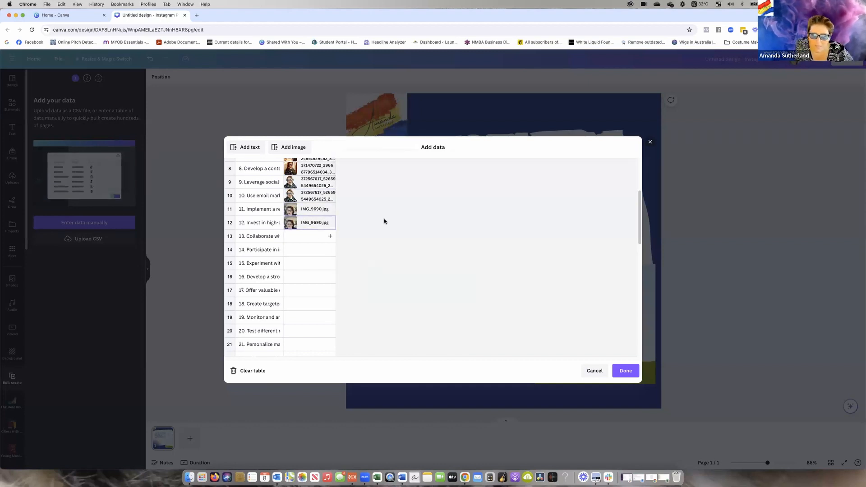
Assign the photo starting 371470722 to rows 13 and 14 and the one starting 395690187 to row 15.
{"action": "left_click", "coordinate": [310, 236]}
{"action": "left_click", "coordinate": [397, 219]}
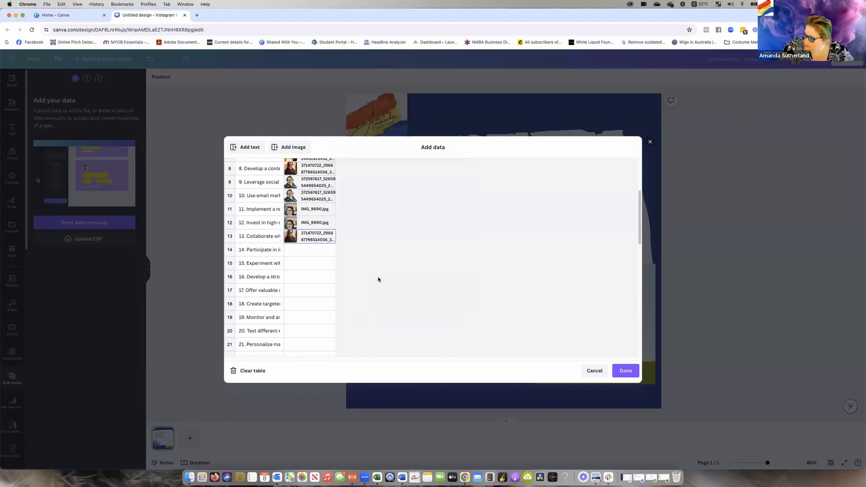
{"action": "left_click", "coordinate": [315, 251]}
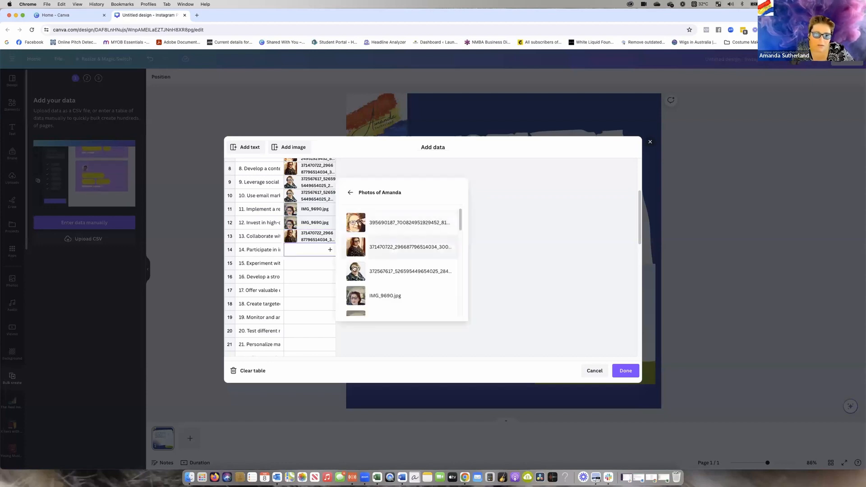
{"action": "left_click", "coordinate": [362, 243]}
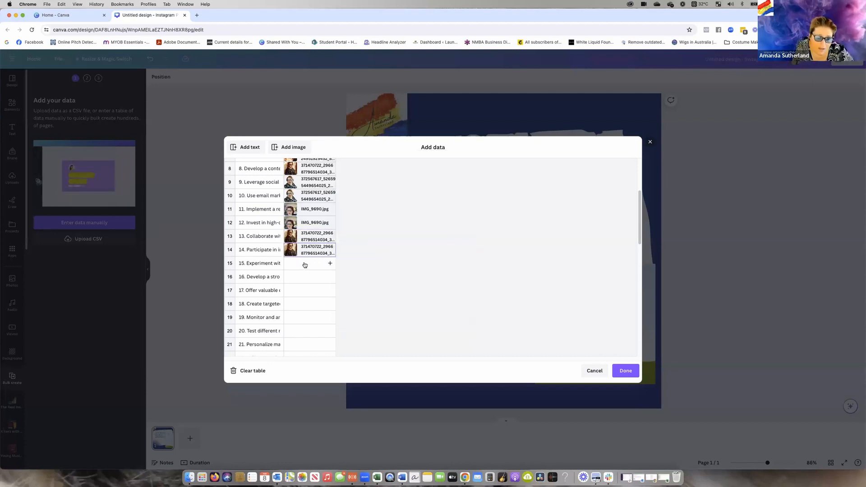
{"action": "left_click", "coordinate": [305, 265]}
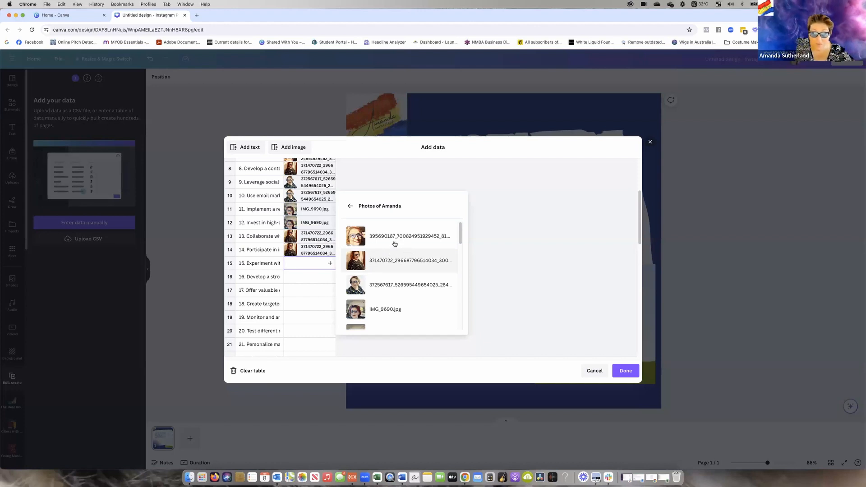
{"action": "left_click", "coordinate": [395, 243]}
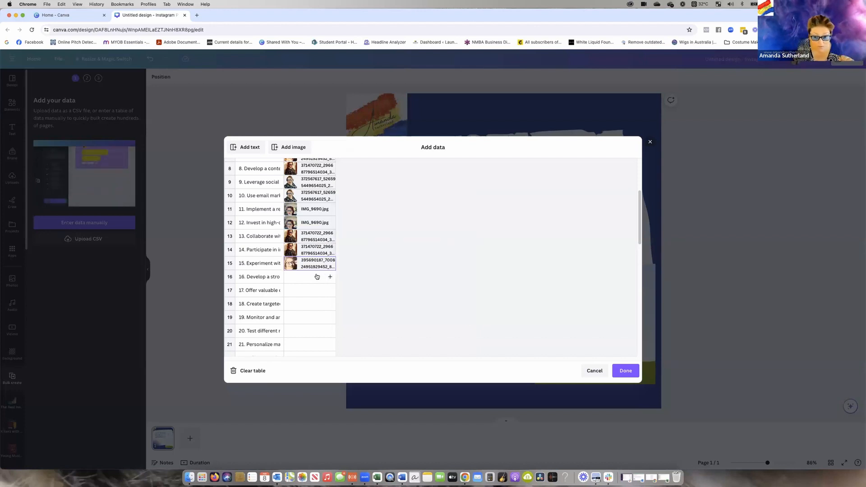
Assign the photo starting 371470722 to rows 16, 17 and 18, and the one starting 372567617 to row 19.
{"action": "left_click", "coordinate": [317, 277]}
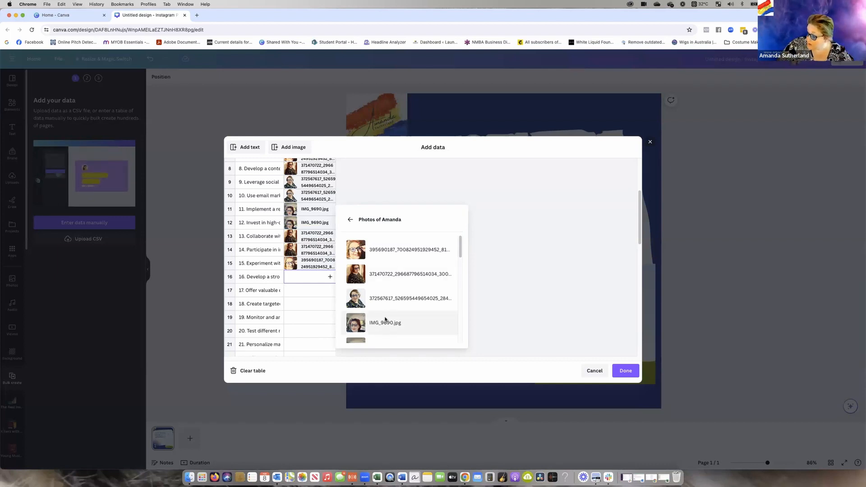
{"action": "left_click", "coordinate": [371, 274]}
{"action": "left_click", "coordinate": [317, 294]}
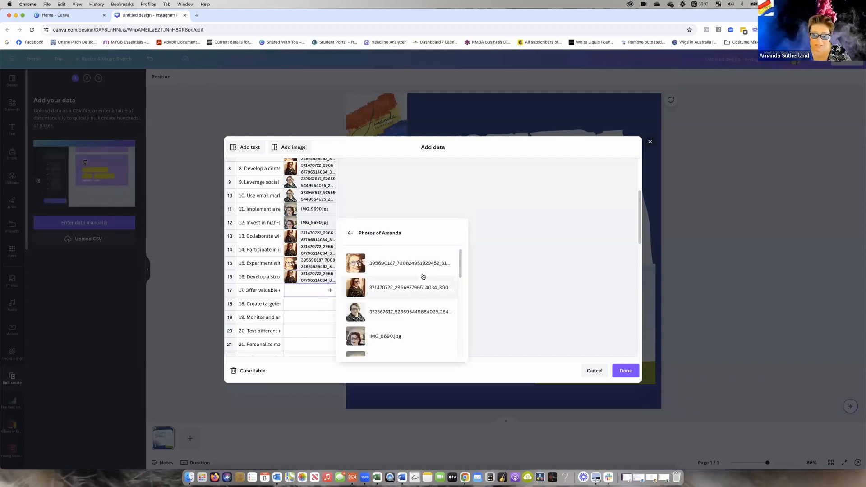
{"action": "left_click", "coordinate": [386, 287]}
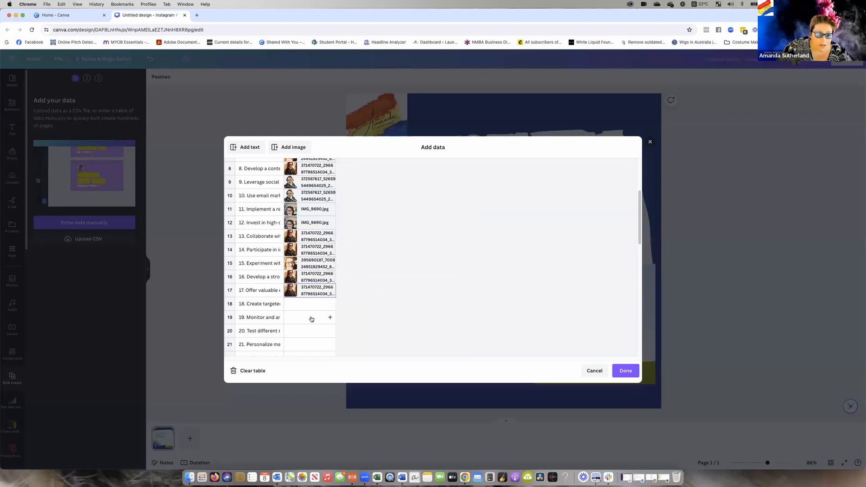
{"action": "left_click", "coordinate": [327, 317]}
{"action": "left_click", "coordinate": [299, 260]}
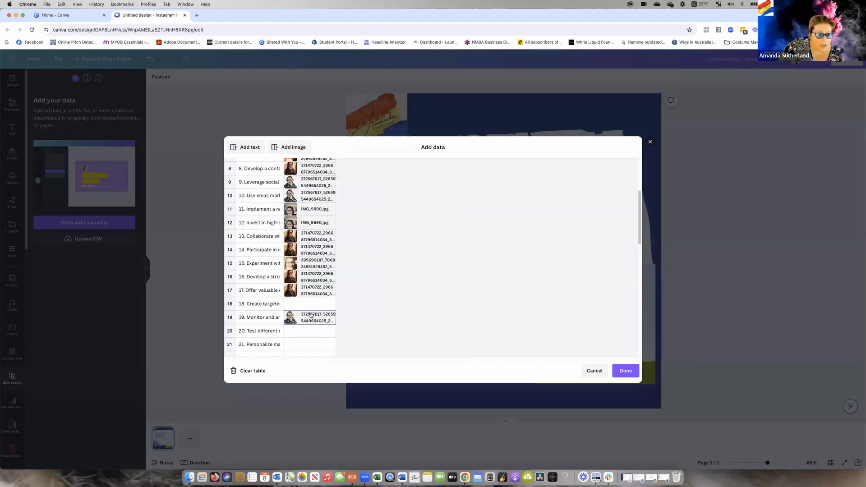
{"action": "left_click", "coordinate": [330, 304]}
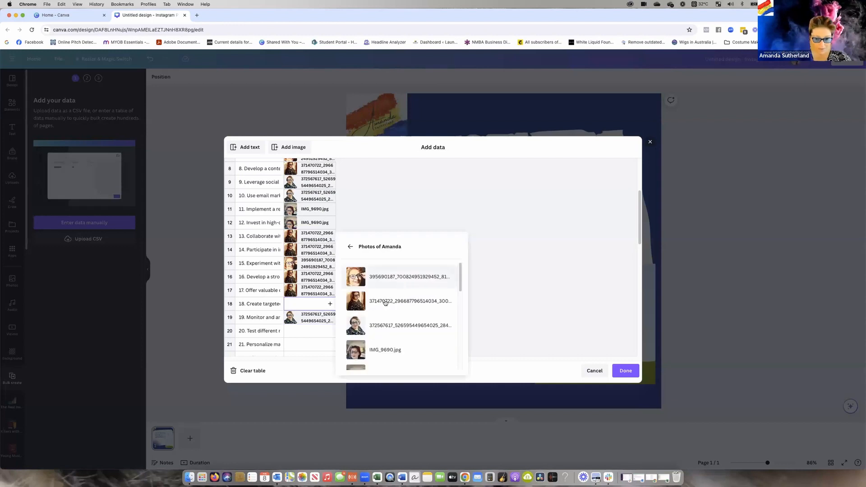
{"action": "left_click", "coordinate": [384, 302]}
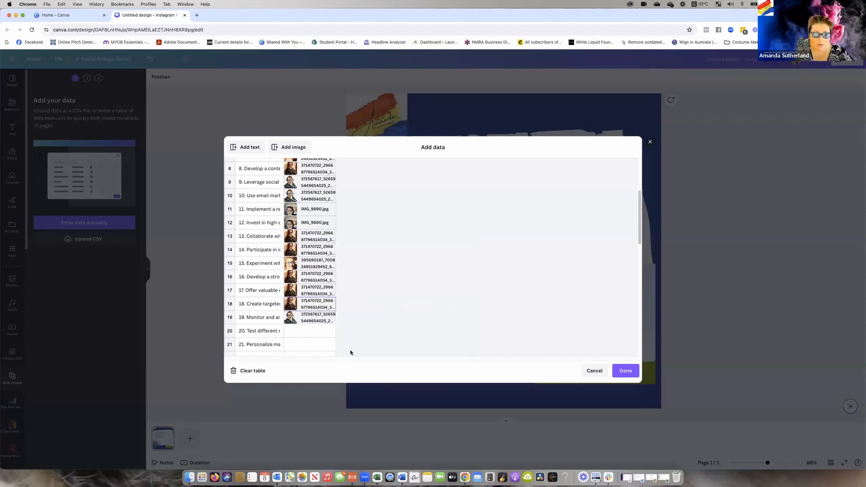
Assign the photo starting 372567617 to the Image cell of row 20, IMG_9690.jpg to row 21 and IMG_9488.jpg to row 22.
{"action": "left_click", "coordinate": [319, 332]}
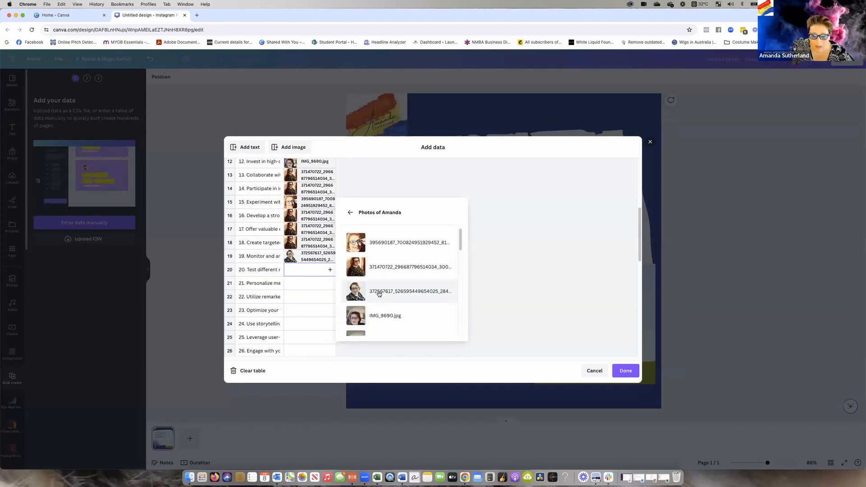
{"action": "left_click", "coordinate": [379, 294]}
{"action": "left_click", "coordinate": [312, 285]}
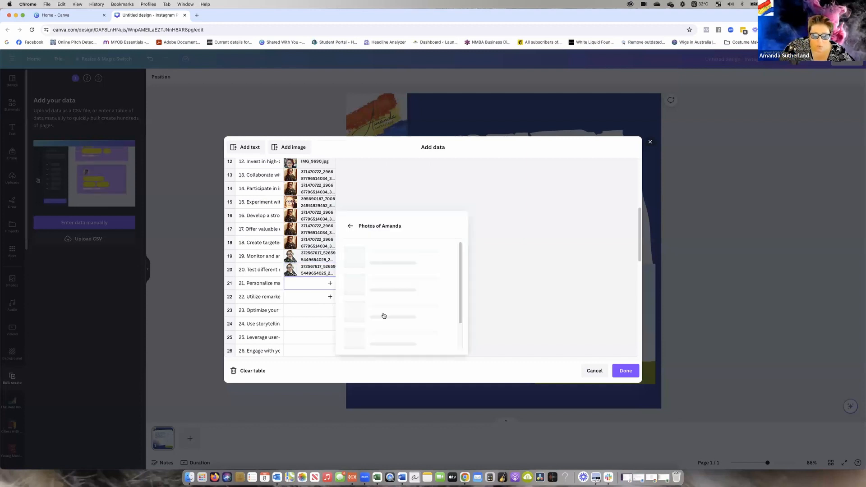
{"action": "left_click", "coordinate": [389, 329]}
{"action": "left_click", "coordinate": [303, 297]}
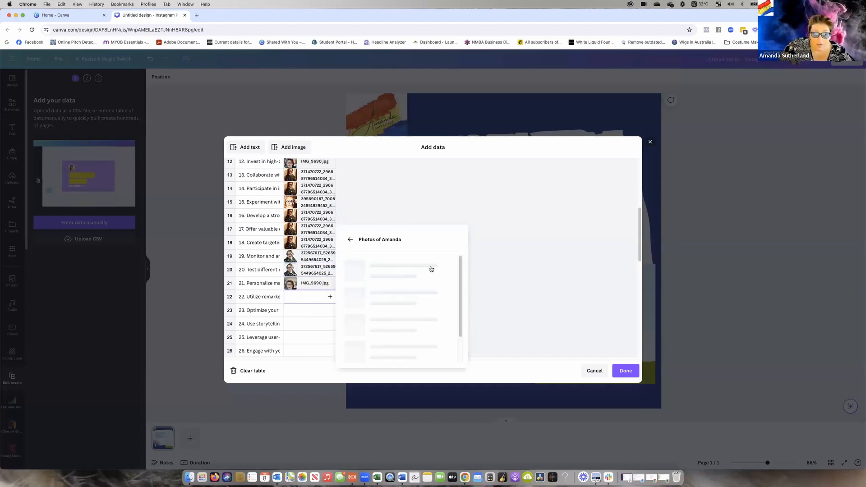
{"action": "scroll", "coordinate": [383, 311], "scroll_direction": "down", "scroll_amount": 5}
{"action": "left_click", "coordinate": [383, 311]}
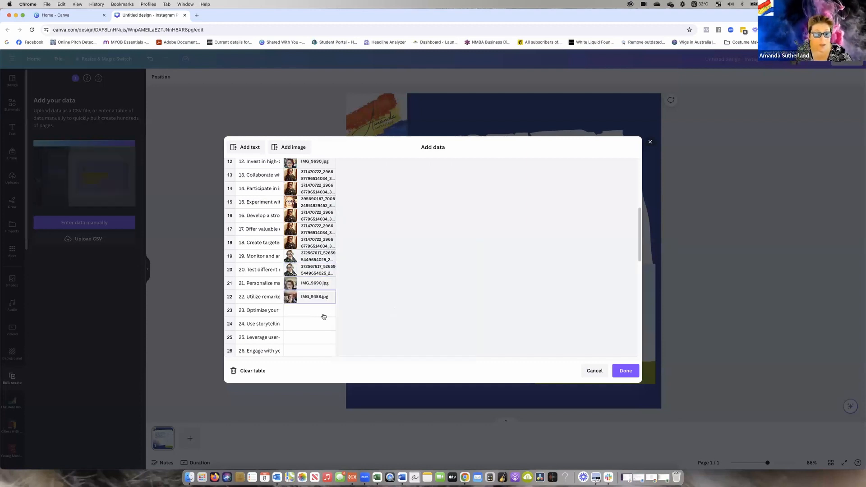
Assign the photo starting 395690187 to the Image cell of row 23, IMG_3923.jpg to row 24 and IMG_9690.jpg to row 25.
{"action": "left_click", "coordinate": [319, 312]}
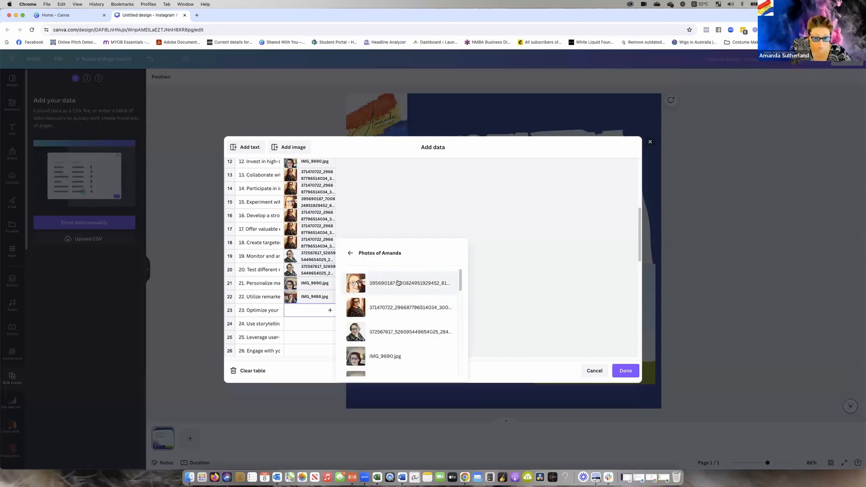
{"action": "left_click", "coordinate": [400, 302]}
{"action": "left_click", "coordinate": [328, 324]}
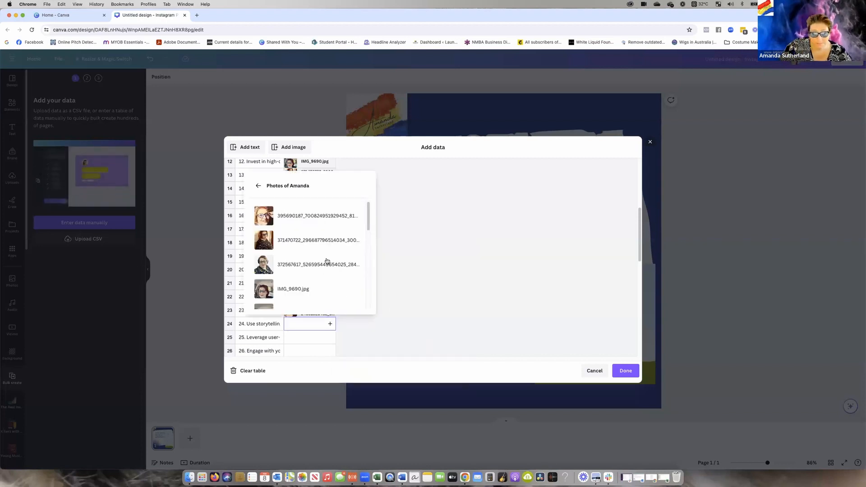
{"action": "scroll", "coordinate": [315, 300], "scroll_direction": "down", "scroll_amount": 5}
{"action": "left_click", "coordinate": [316, 300]}
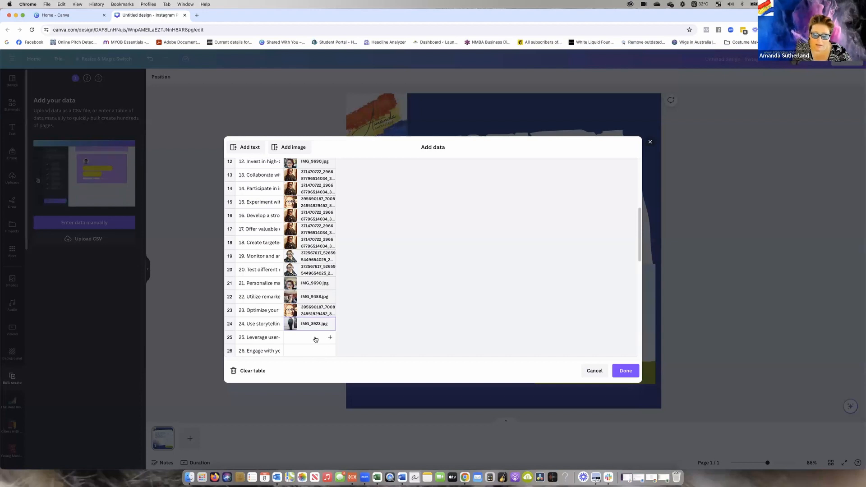
{"action": "left_click", "coordinate": [316, 340]}
{"action": "left_click", "coordinate": [378, 340]}
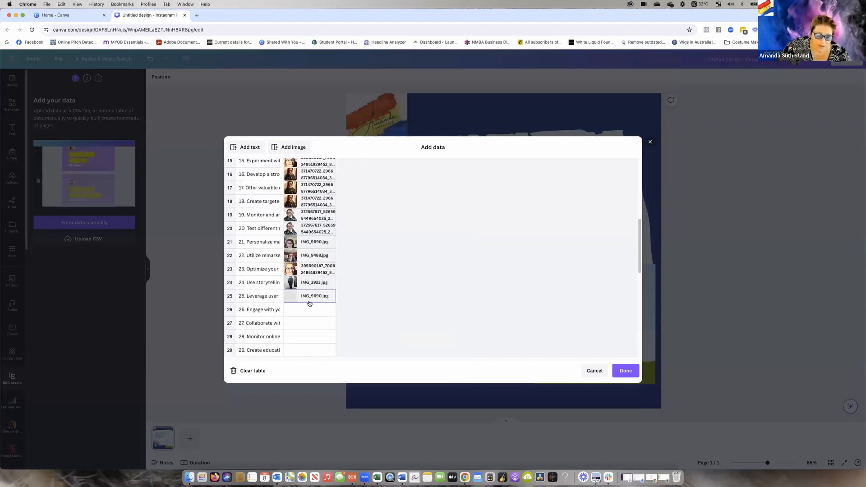
Assign the photo starting 371470722 to the Image cell of row 26, IMG_9690.jpg to row 27 and IMG_9689.jpg to row 28.
{"action": "left_click", "coordinate": [308, 310]}
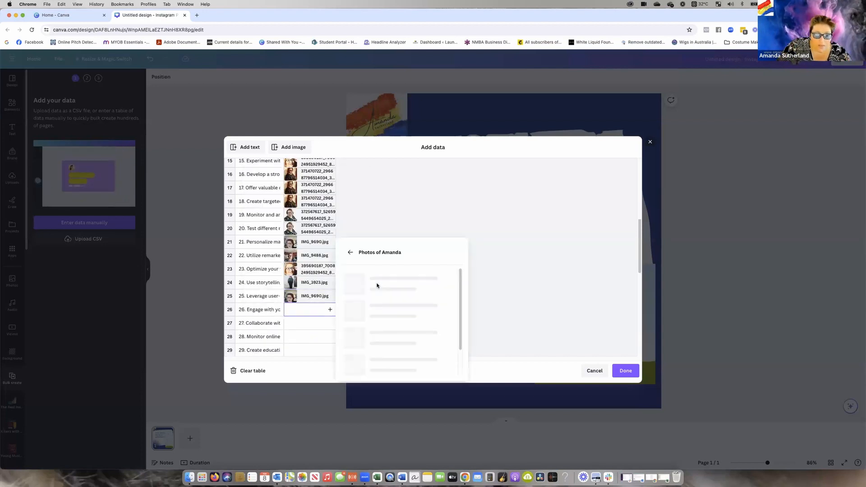
{"action": "left_click", "coordinate": [308, 323]}
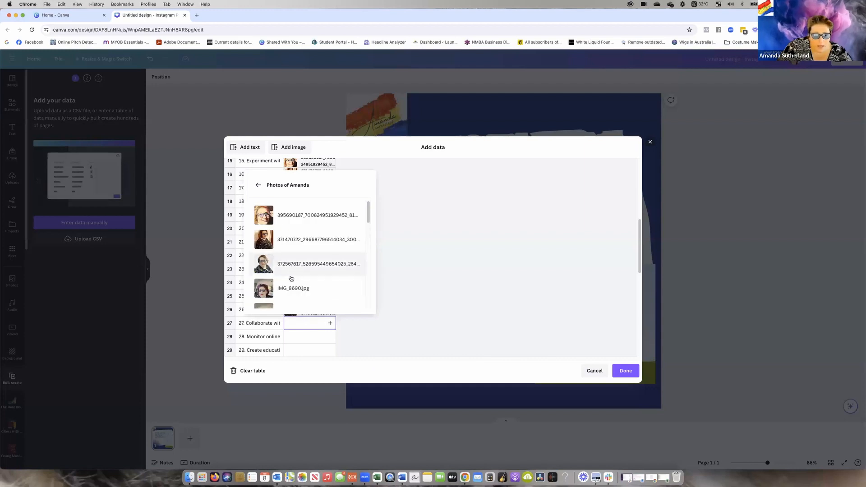
{"action": "left_click", "coordinate": [292, 288]}
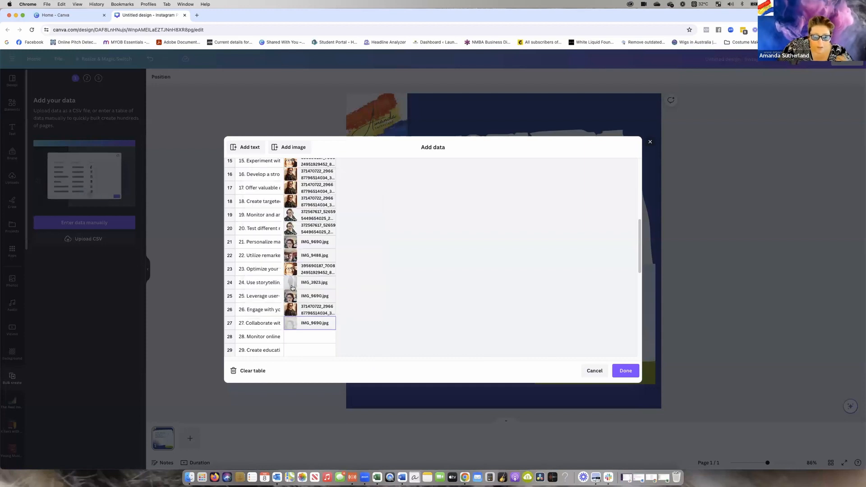
{"action": "left_click", "coordinate": [308, 337]}
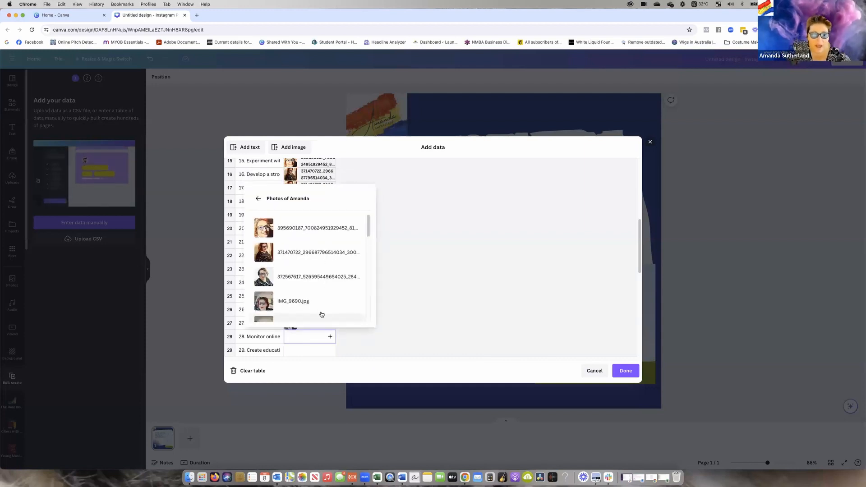
{"action": "left_click", "coordinate": [310, 289]}
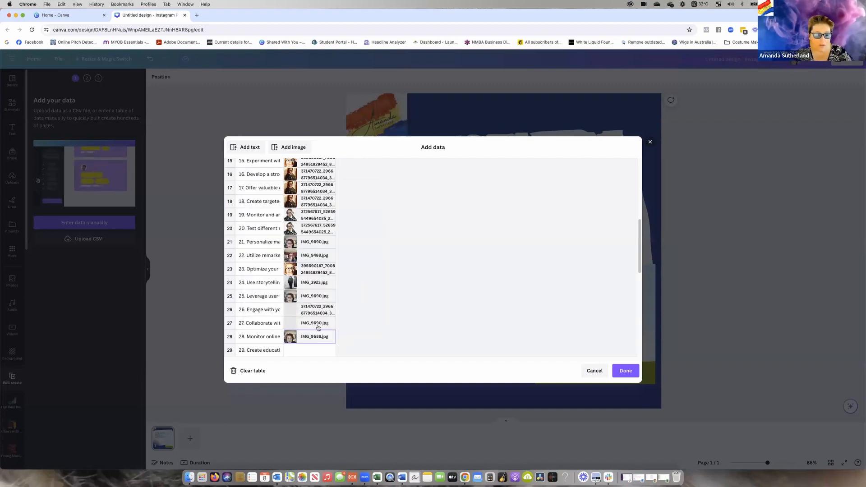
Assign IMG_9690.jpg to the Image cell of row 29 and the photo starting 395690187 to row 30.
{"action": "scroll", "coordinate": [318, 329], "scroll_direction": "down", "scroll_amount": 5}
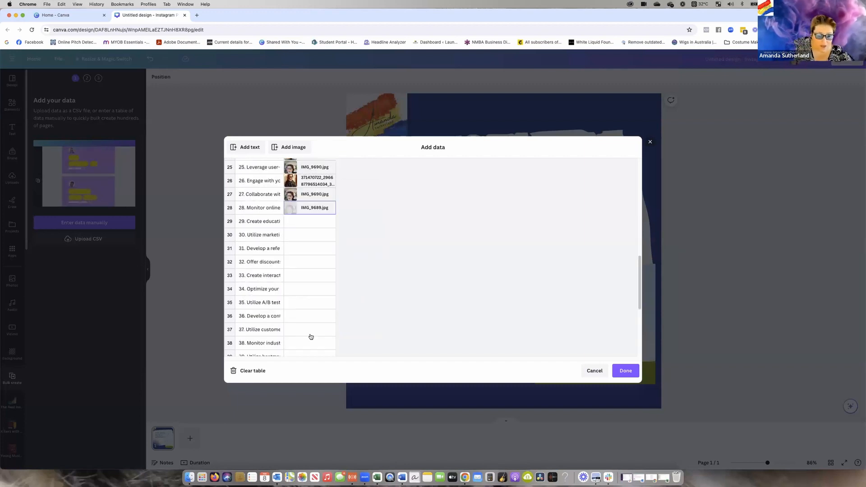
{"action": "left_click", "coordinate": [307, 227]}
{"action": "left_click", "coordinate": [359, 268]}
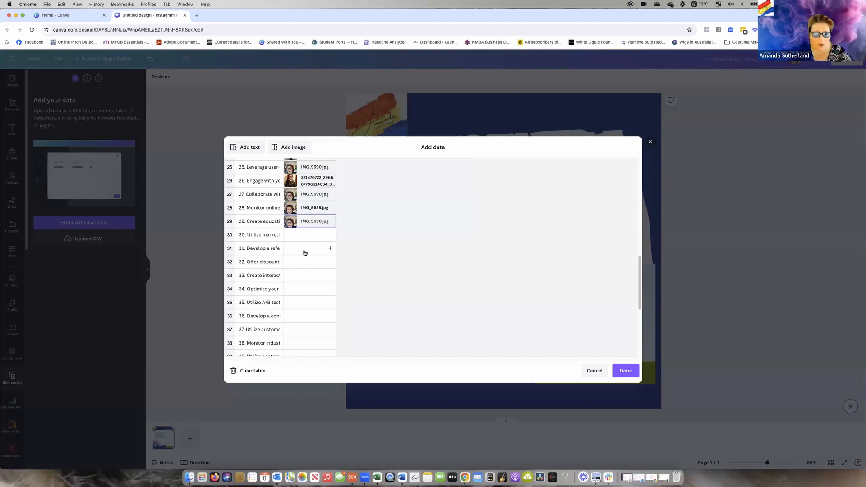
{"action": "left_click", "coordinate": [307, 250]}
{"action": "left_click", "coordinate": [304, 237]}
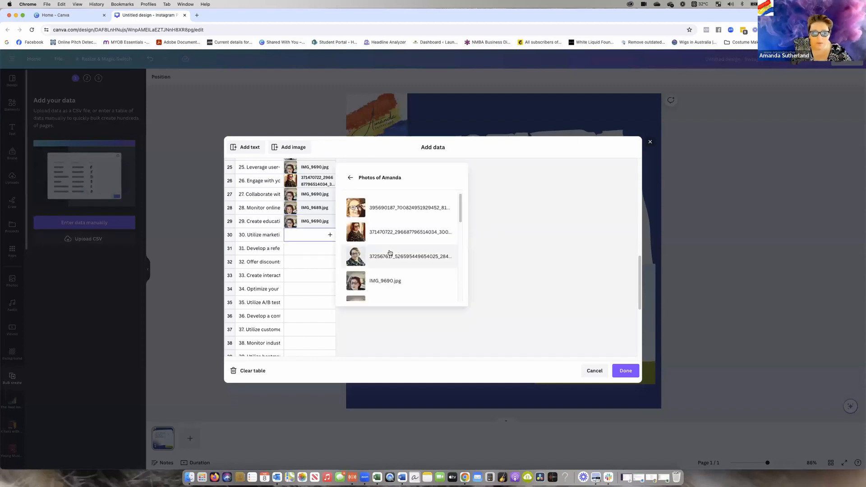
{"action": "left_click", "coordinate": [397, 209]}
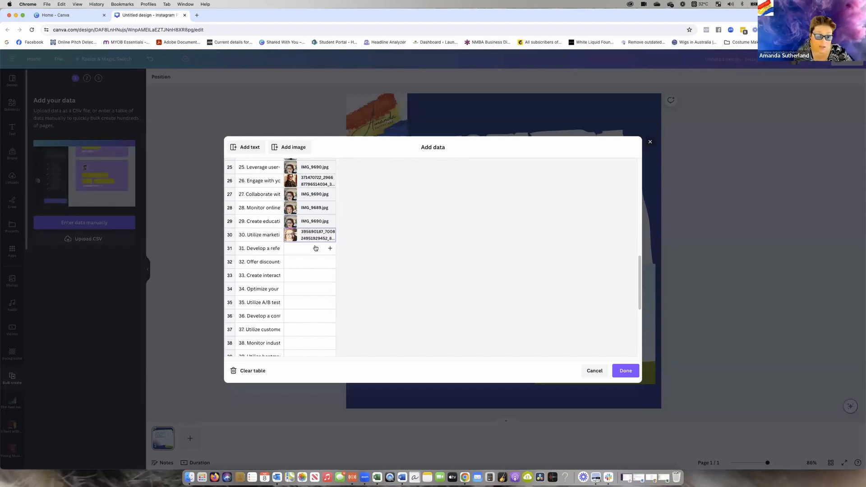
Assign the photos starting 372567617 and 371470722 to the Image cells of rows 31 and 32, and IMG_9690.jpg to row 33.
{"action": "left_click", "coordinate": [315, 248]}
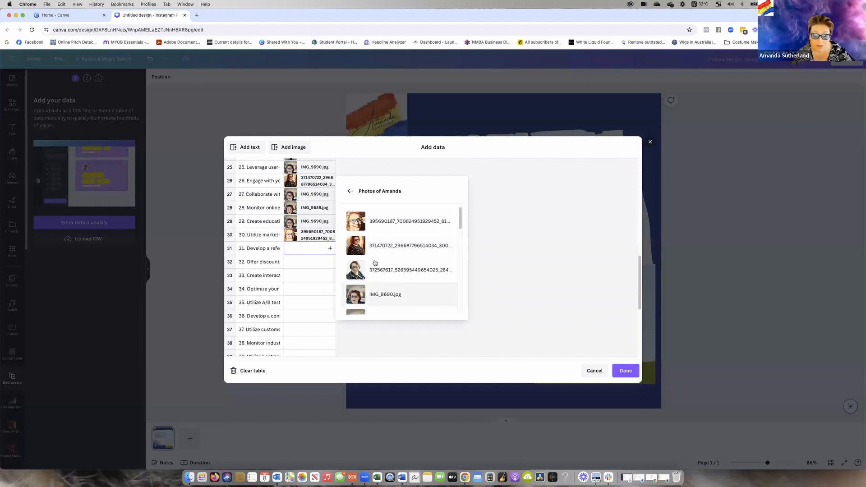
{"action": "left_click", "coordinate": [379, 271]}
{"action": "left_click", "coordinate": [300, 266]}
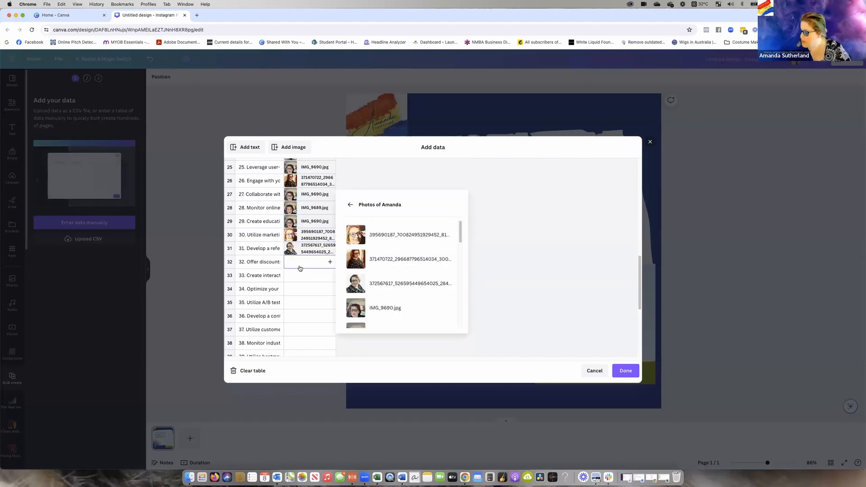
{"action": "left_click", "coordinate": [407, 259]}
{"action": "left_click", "coordinate": [330, 276]}
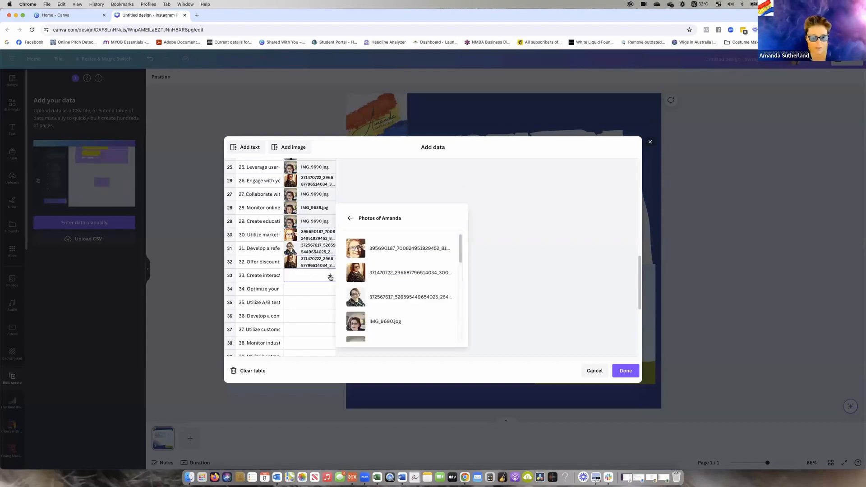
{"action": "left_click", "coordinate": [361, 323]}
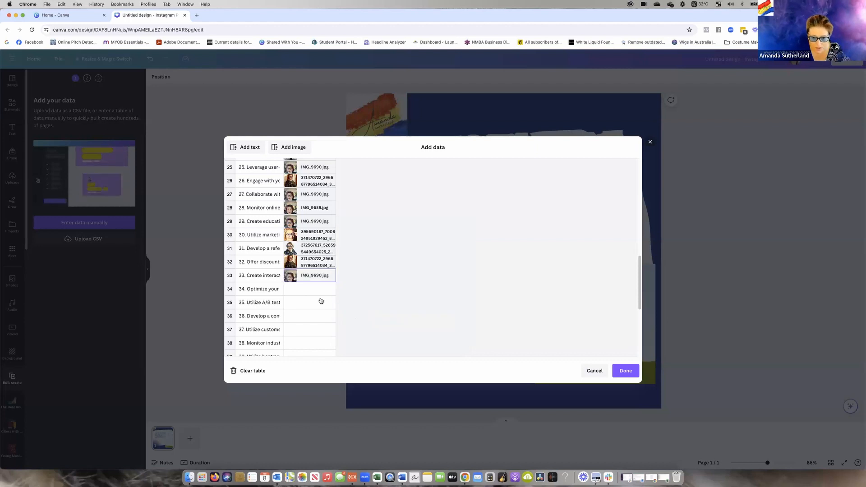
Assign IMG_9688.jpg to the Image cell of row 34, the photo starting 371470722 to row 35 and IMG_9690.jpg to row 36.
{"action": "left_click", "coordinate": [308, 290]}
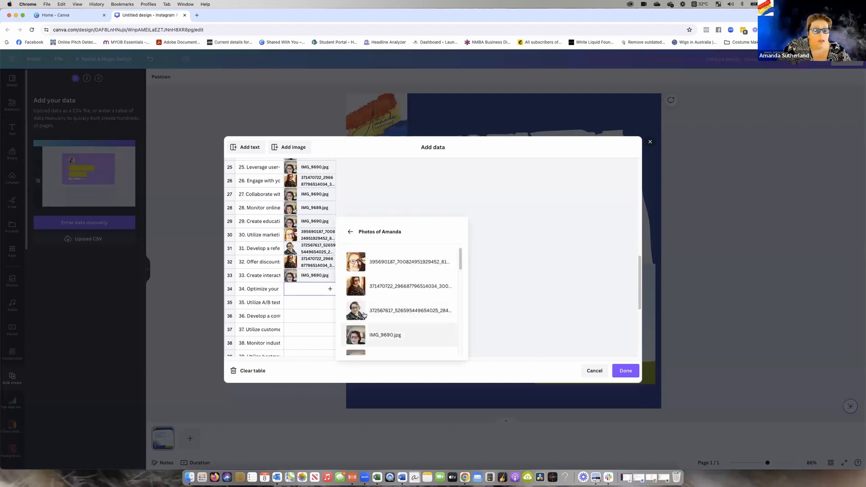
{"action": "left_click", "coordinate": [369, 317]}
{"action": "left_click", "coordinate": [310, 303]}
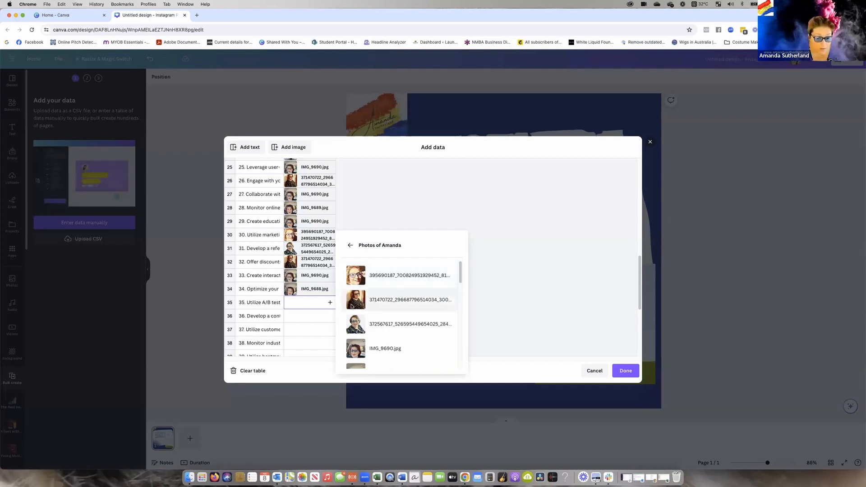
{"action": "left_click", "coordinate": [384, 300]}
{"action": "left_click", "coordinate": [311, 317]}
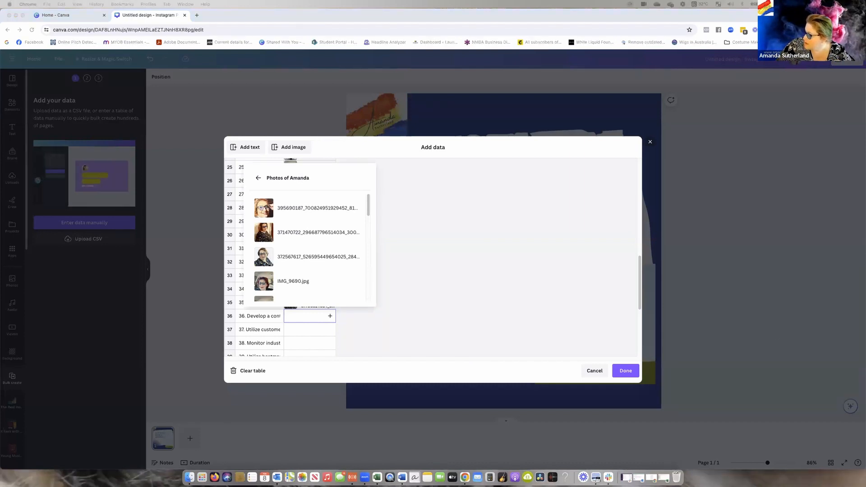
{"action": "left_click", "coordinate": [297, 282]}
Assign the photo starting 372567617 to the Image cells of rows 37 and 39, and IMG_9690.jpg to row 38.
{"action": "scroll", "coordinate": [316, 284], "scroll_direction": "down", "scroll_amount": 5}
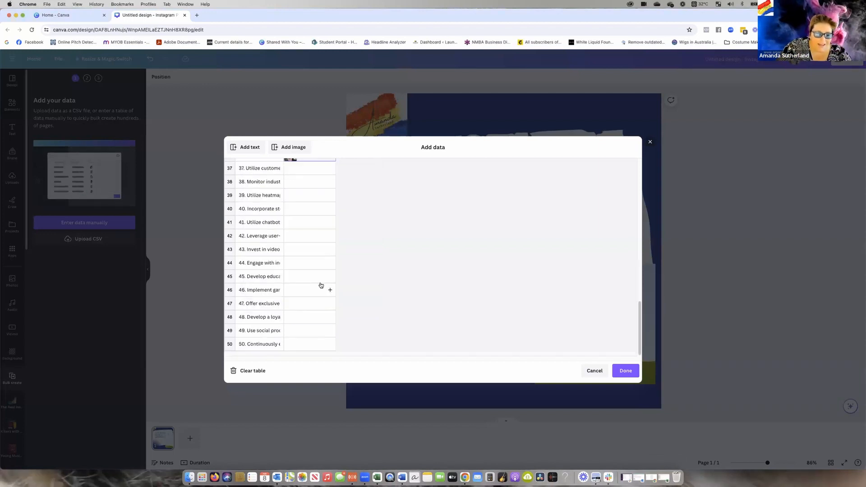
{"action": "scroll", "coordinate": [305, 220], "scroll_direction": "up", "scroll_amount": 2}
{"action": "left_click", "coordinate": [330, 217]}
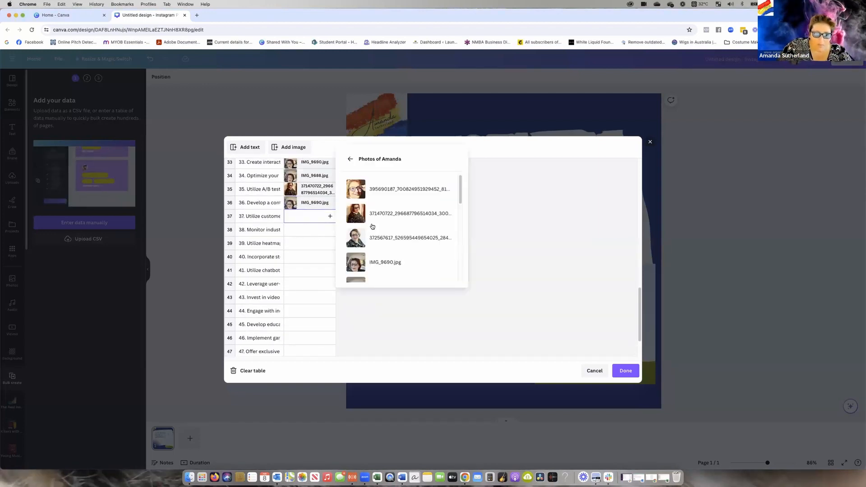
{"action": "left_click", "coordinate": [359, 251]}
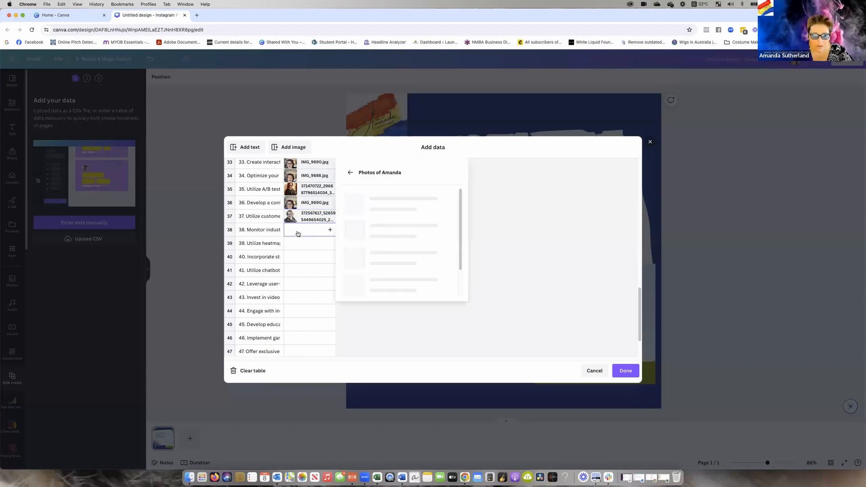
{"action": "left_click", "coordinate": [356, 276]}
{"action": "left_click", "coordinate": [306, 243]}
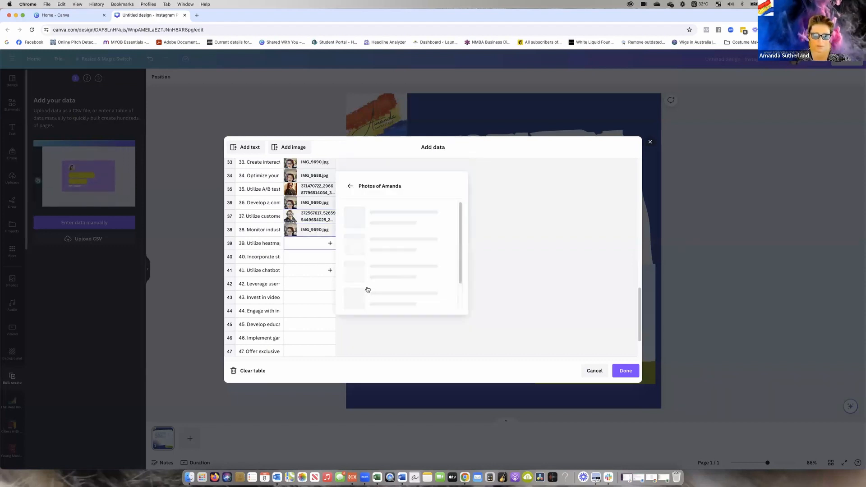
{"action": "left_click", "coordinate": [356, 265]}
Assign IMG_9690.jpg to the Image cell of row 40 and the photo starting 372567617 to rows 41 and 42.
{"action": "left_click", "coordinate": [307, 258]}
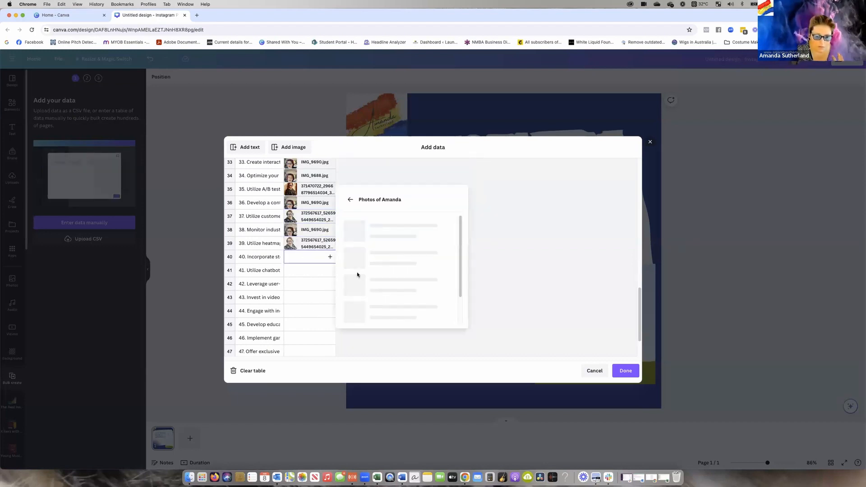
{"action": "left_click", "coordinate": [358, 302]}
{"action": "left_click", "coordinate": [301, 273]}
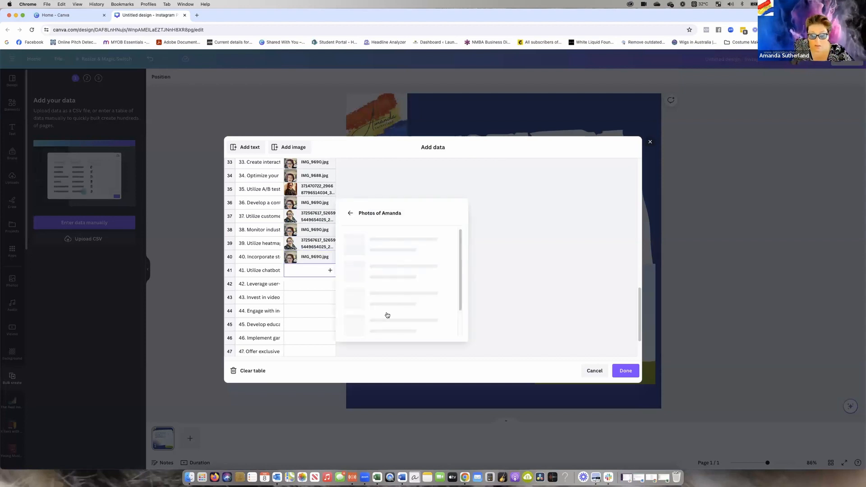
{"action": "left_click", "coordinate": [362, 289]}
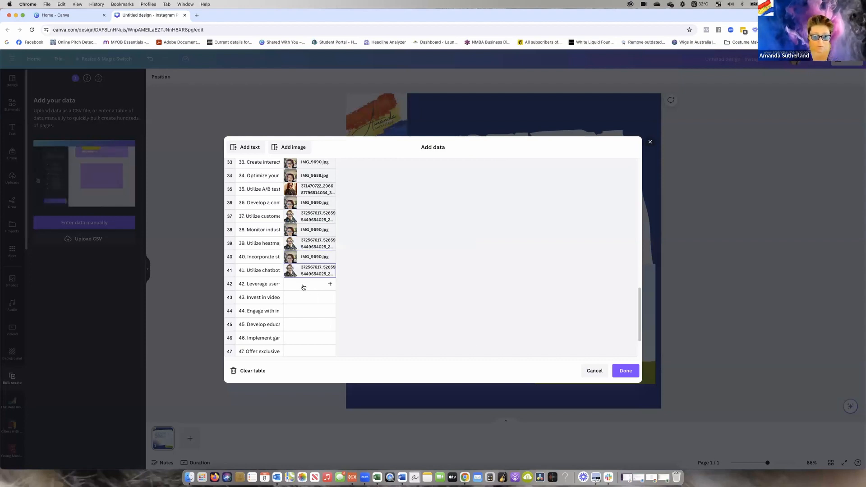
{"action": "left_click", "coordinate": [302, 286]}
{"action": "left_click", "coordinate": [357, 289]}
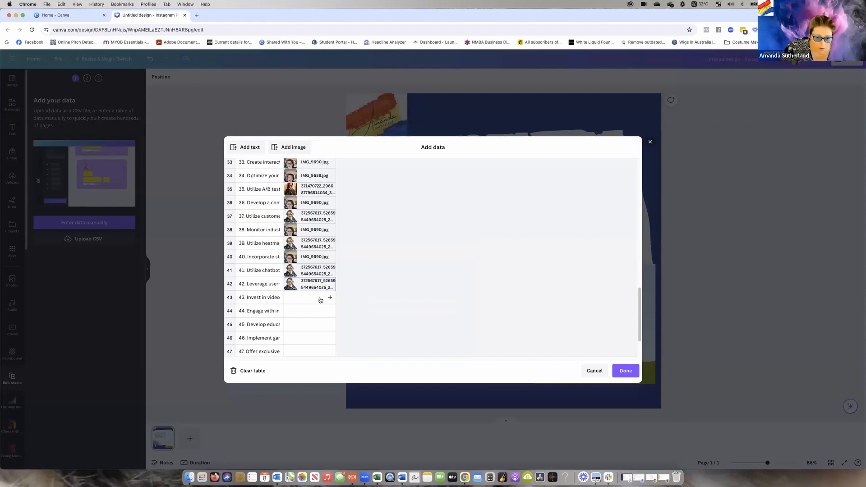
Assign the photo starting 371470722 to the Image cell of row 43, 372567617 to row 44, and IMG_9690.jpg to rows 45 and 46.
{"action": "left_click", "coordinate": [320, 300]}
{"action": "left_click", "coordinate": [385, 303]}
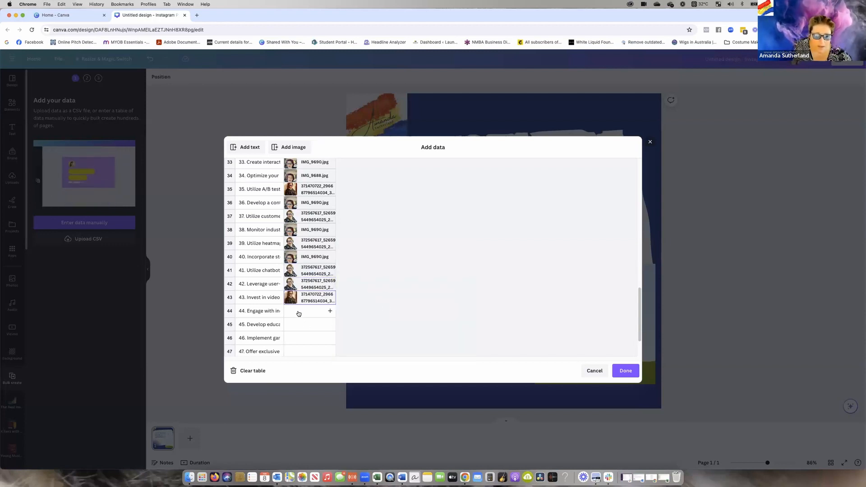
{"action": "left_click", "coordinate": [299, 313]}
{"action": "left_click", "coordinate": [385, 333]}
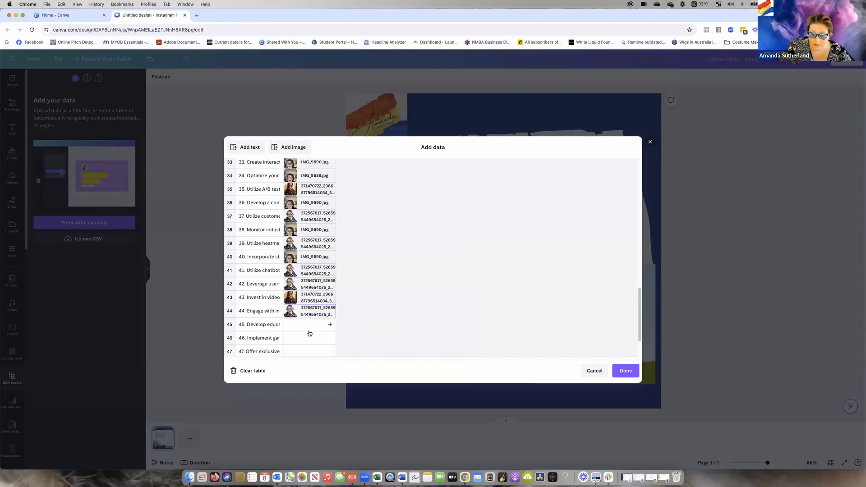
{"action": "left_click", "coordinate": [309, 325]}
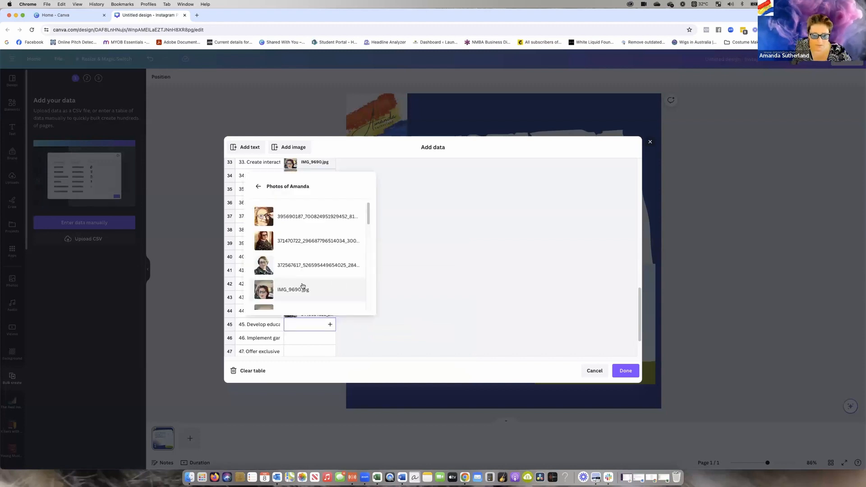
{"action": "left_click", "coordinate": [300, 289]}
{"action": "left_click", "coordinate": [309, 338]}
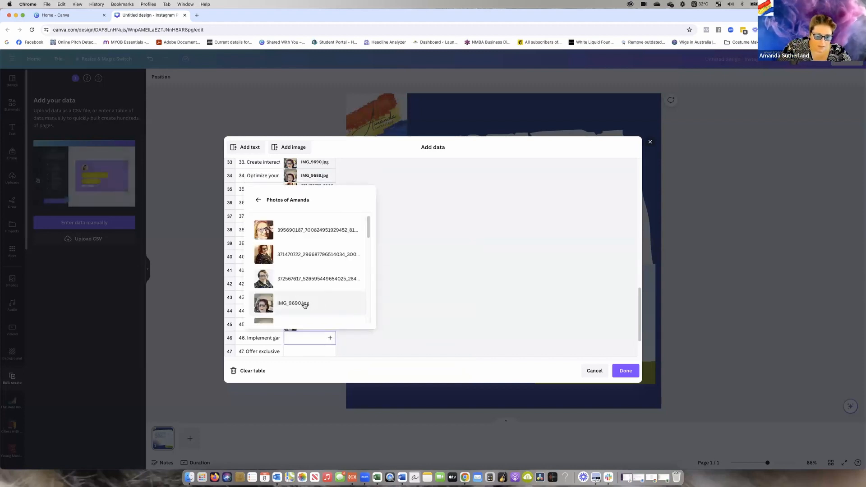
{"action": "left_click", "coordinate": [300, 300]}
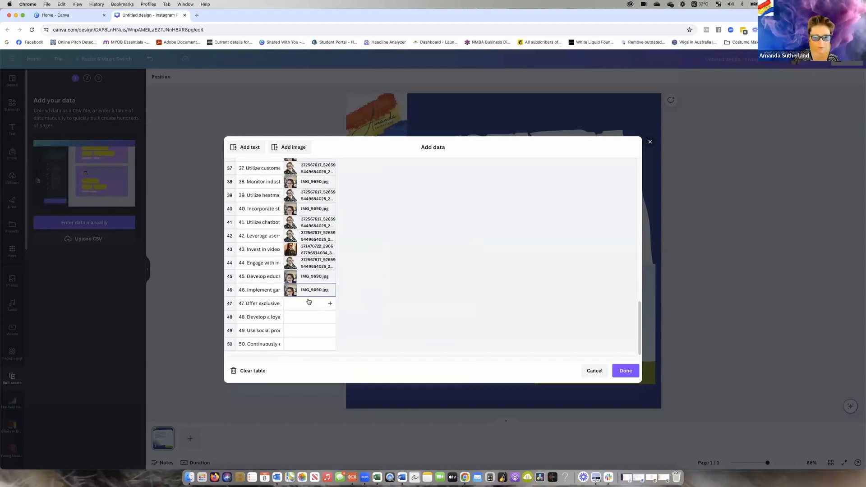
Assign the photo starting 371470722 to the Image cells of rows 47 and 50 and 372567617 to rows 48 and 49, and save the data table.
{"action": "left_click", "coordinate": [309, 302]}
{"action": "left_click", "coordinate": [361, 271]}
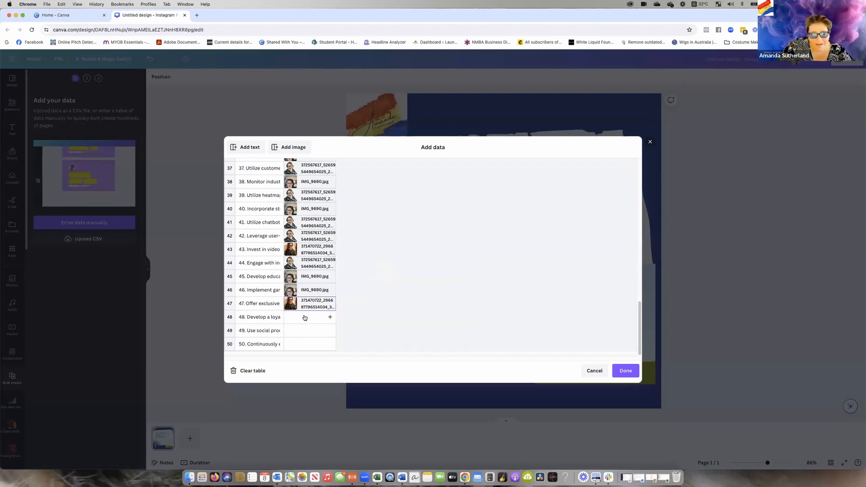
{"action": "left_click", "coordinate": [305, 318]}
{"action": "left_click", "coordinate": [316, 258]}
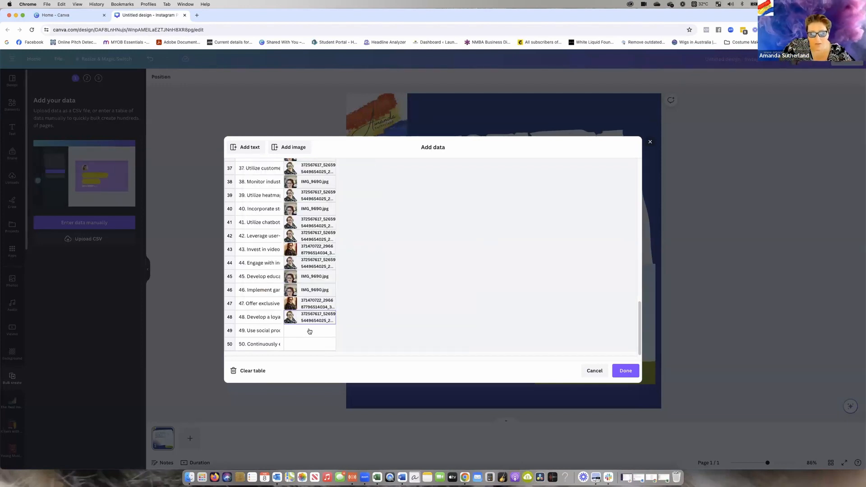
{"action": "left_click", "coordinate": [309, 332]}
{"action": "left_click", "coordinate": [319, 273]}
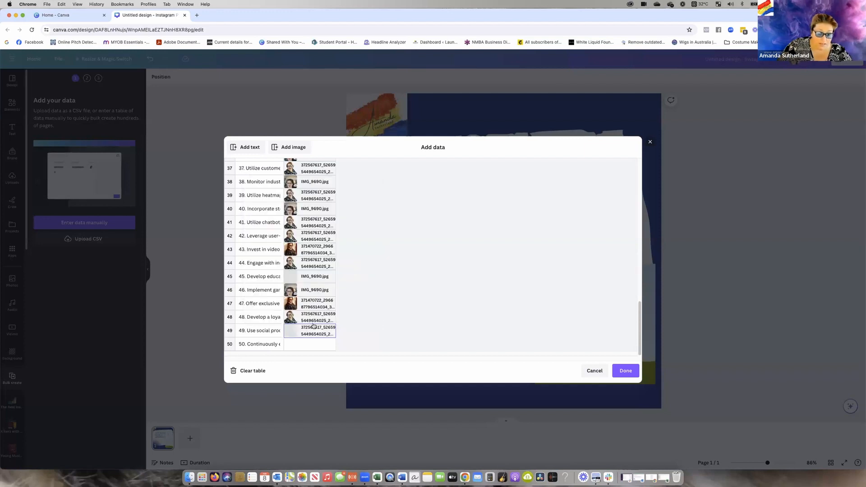
{"action": "left_click", "coordinate": [309, 345]}
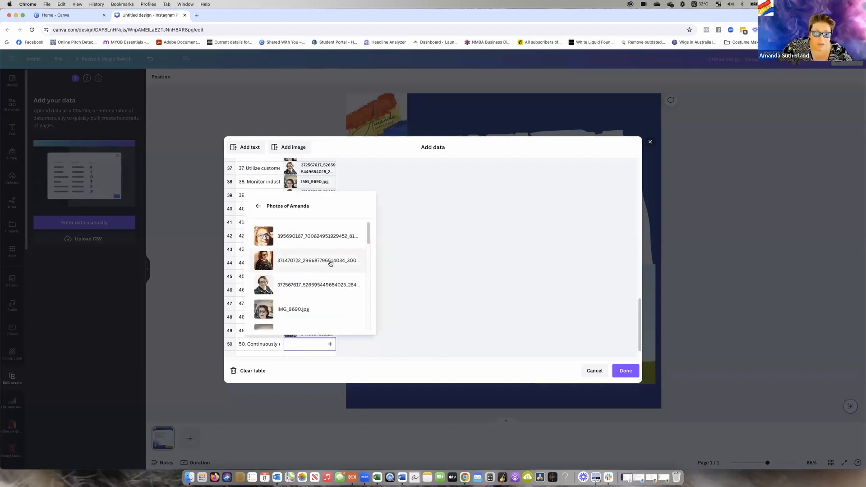
{"action": "left_click", "coordinate": [308, 266]}
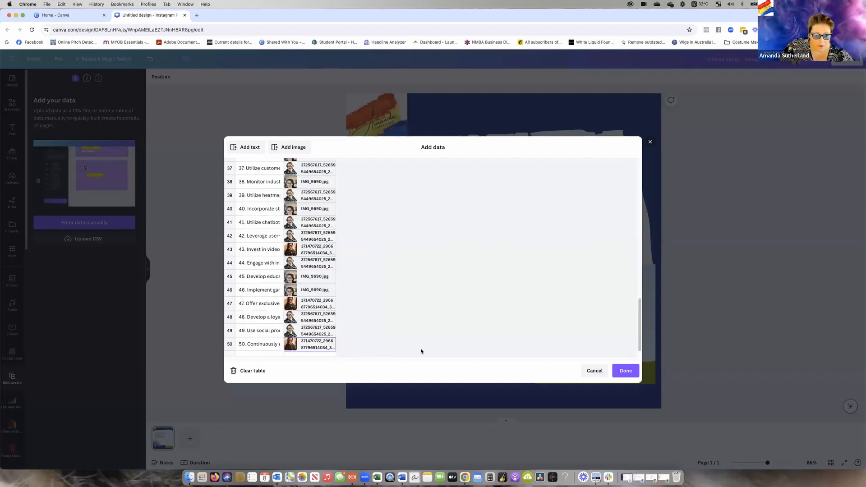
{"action": "left_click", "coordinate": [626, 370]}
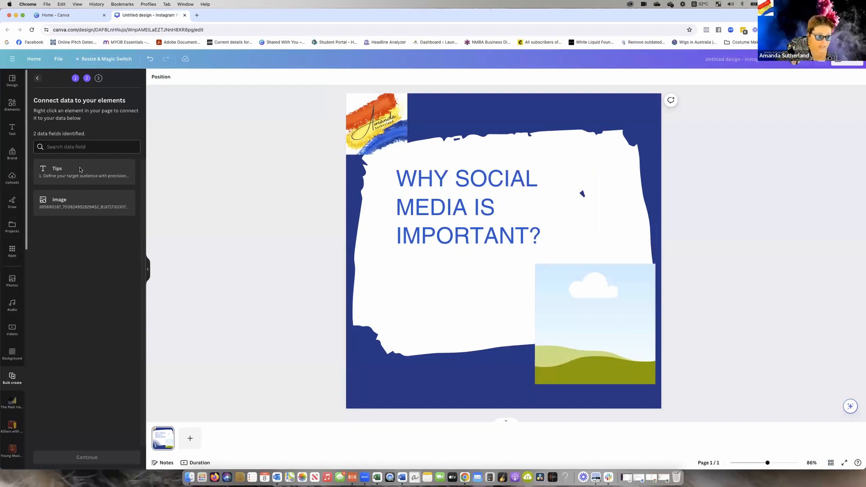
Connect the "Why social media is important?" heading to the Tips data field.
{"action": "right_click", "coordinate": [465, 212]}
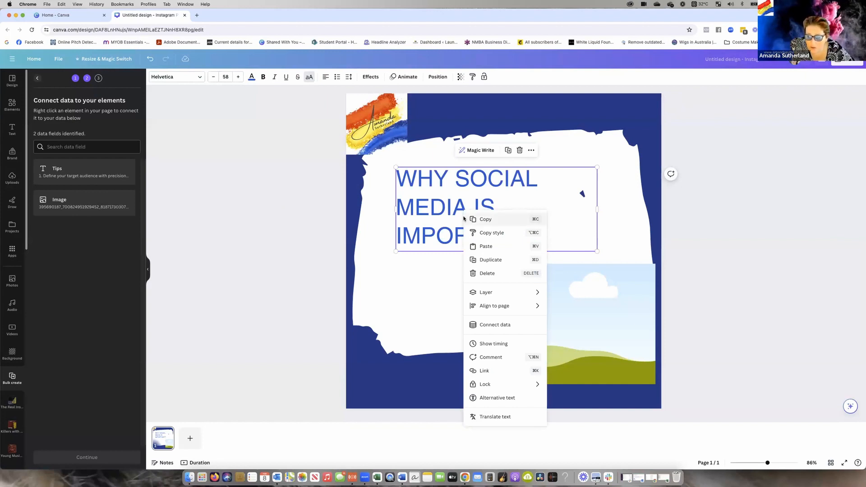
{"action": "left_click", "coordinate": [498, 326]}
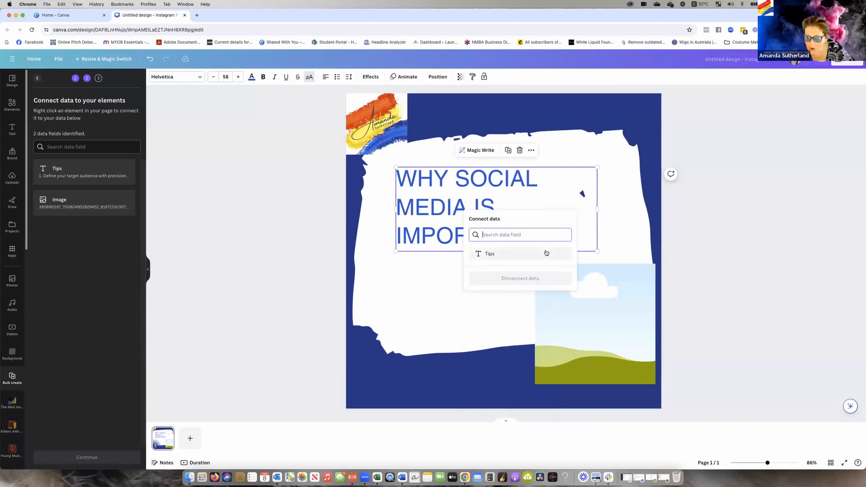
{"action": "left_click", "coordinate": [499, 254]}
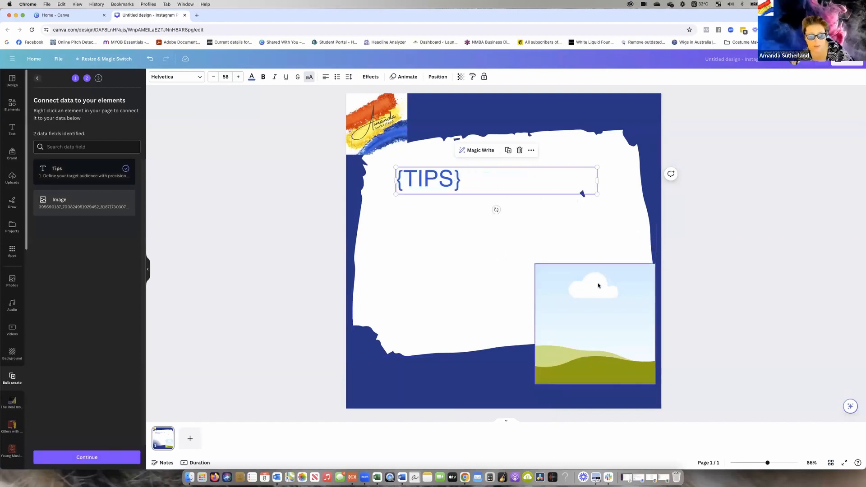
Connect the picture frame to the Image data field and generate designs for all 50 data rows.
{"action": "left_click", "coordinate": [581, 299]}
{"action": "right_click", "coordinate": [583, 298]}
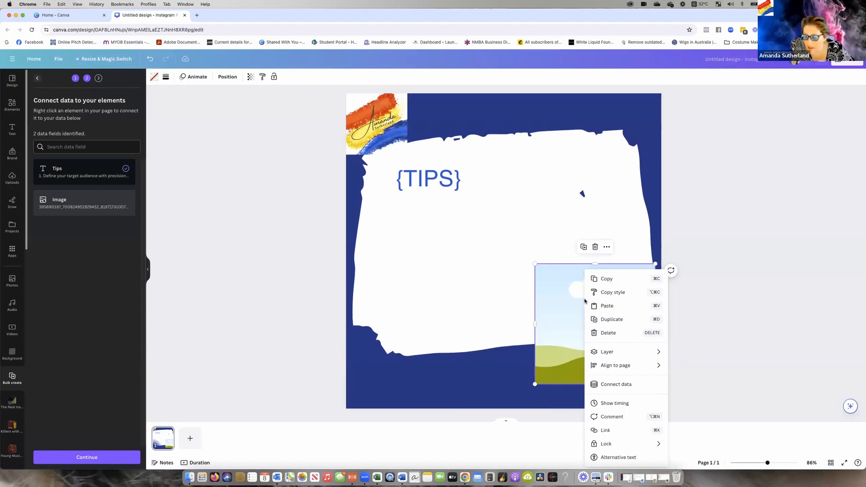
{"action": "left_click", "coordinate": [619, 384]}
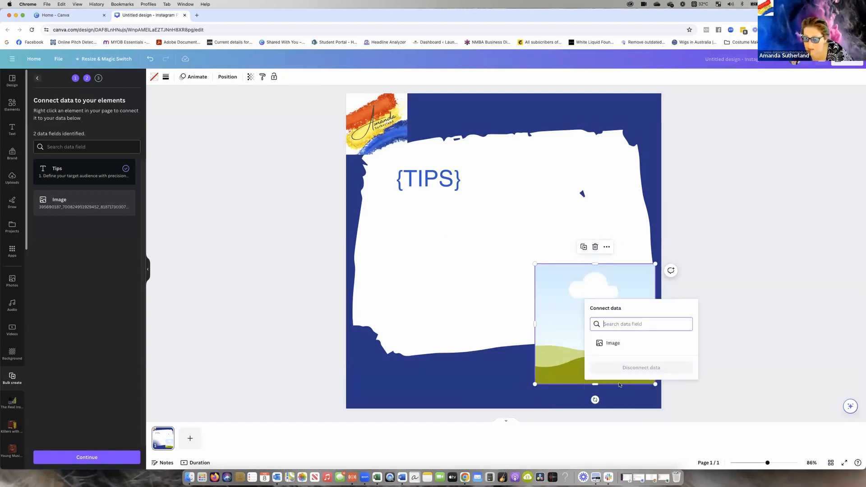
{"action": "left_click", "coordinate": [608, 343]}
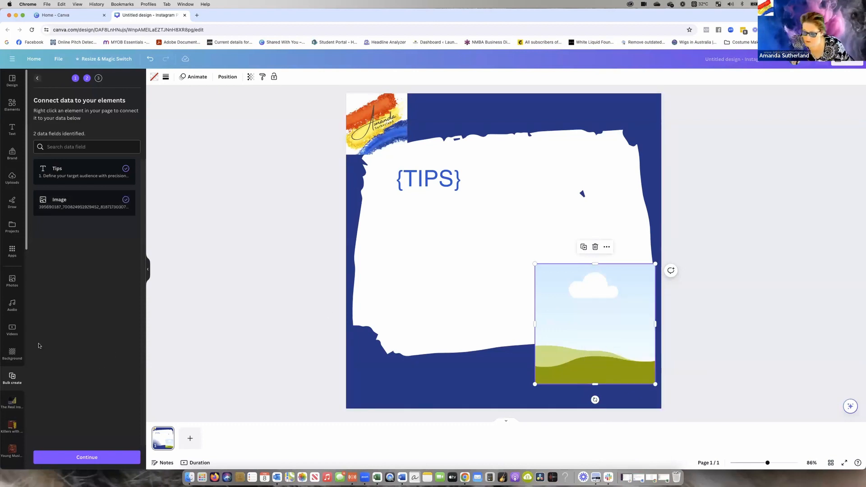
{"action": "left_click", "coordinate": [81, 458]}
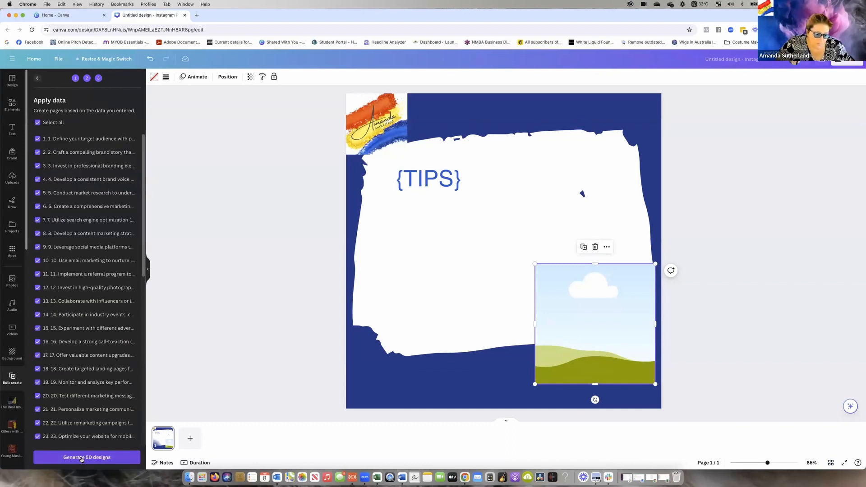
{"action": "left_click", "coordinate": [102, 459]}
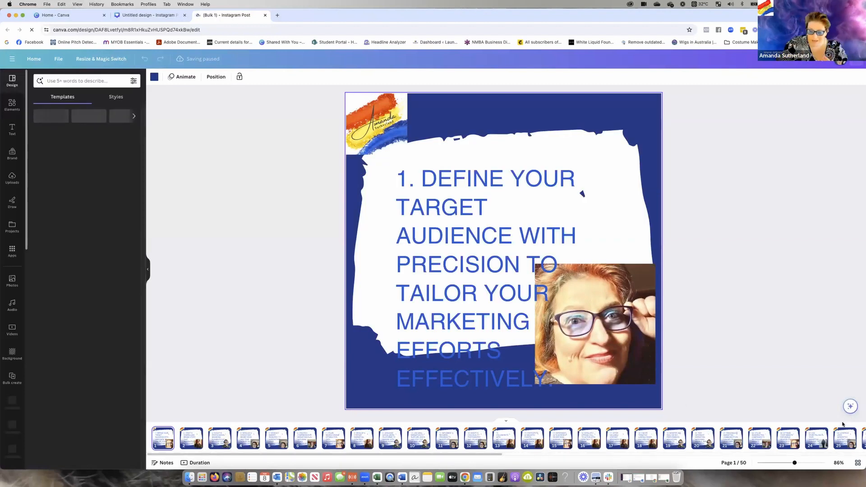
Shrink the tip text box on page 1 proportionally to a font size of about 43.3.
{"action": "left_click", "coordinate": [449, 279]}
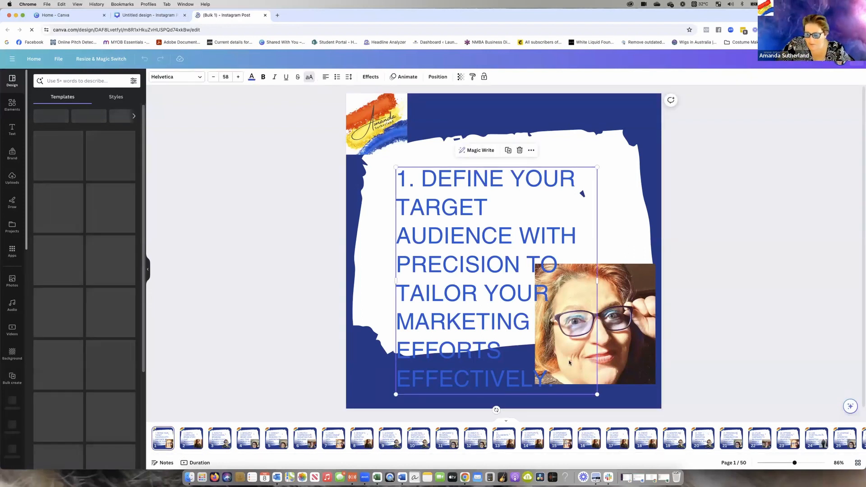
{"action": "left_click_drag", "start_coordinate": [597, 394], "coordinate": [546, 338]}
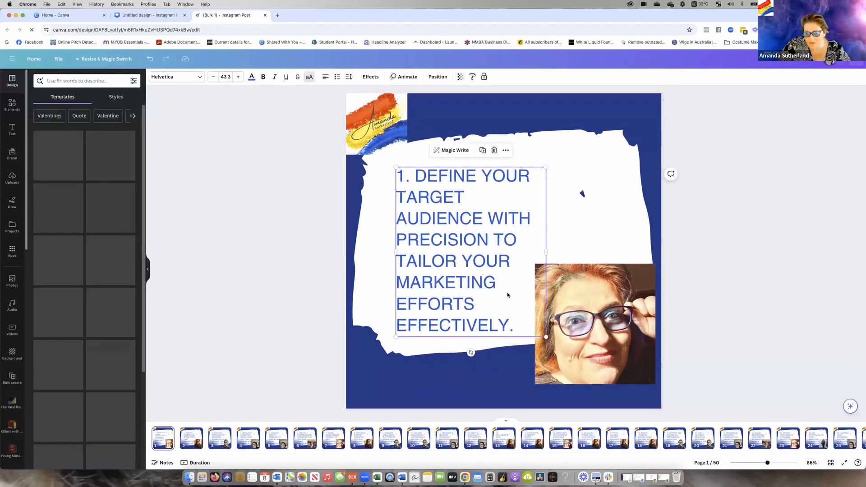
Review the generated pages, including pages 2, 25 and 34, for how the tip text and photo fit.
{"action": "left_click", "coordinate": [194, 439]}
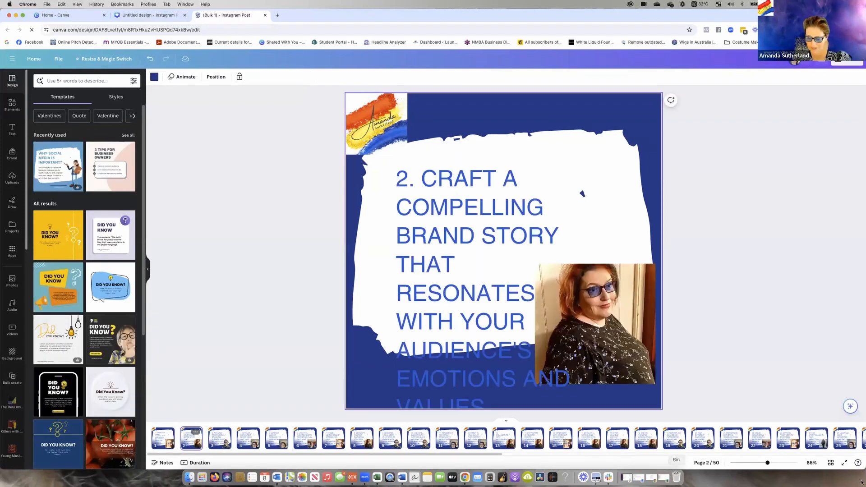
{"action": "left_click", "coordinate": [306, 438]}
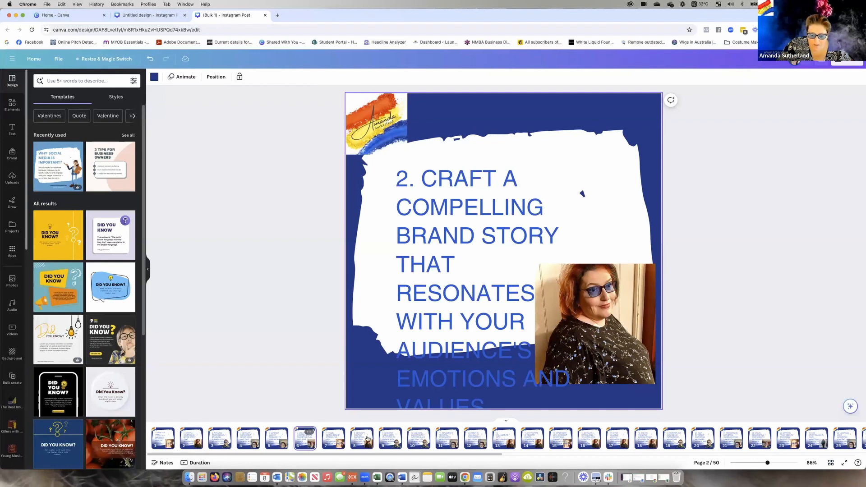
{"action": "left_click", "coordinate": [760, 438]}
{"action": "left_click", "coordinate": [835, 436]}
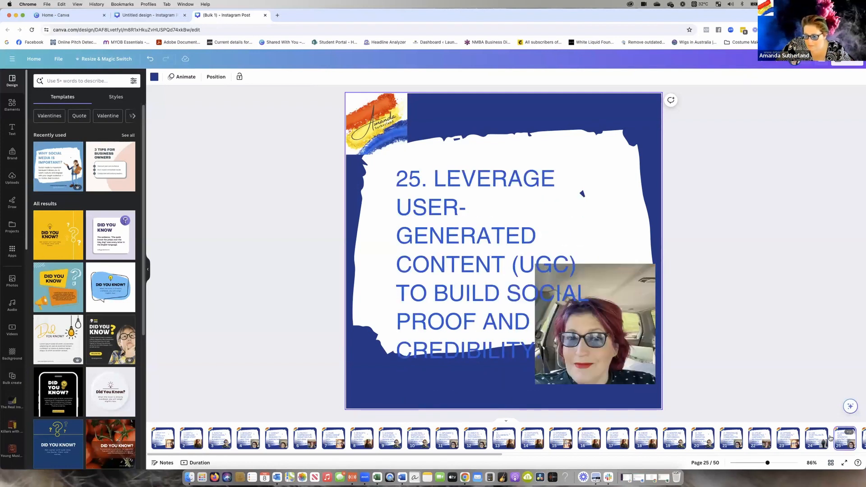
{"action": "left_click_drag", "start_coordinate": [457, 455], "coordinate": [596, 455]}
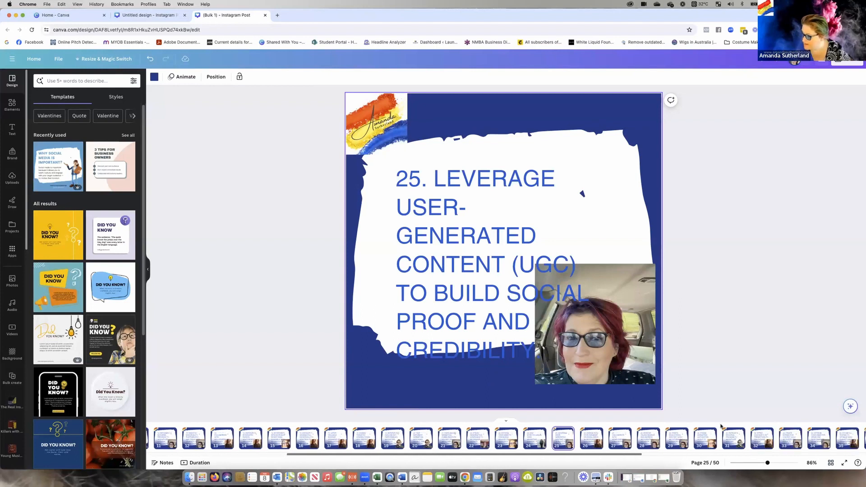
{"action": "left_click", "coordinate": [815, 441]}
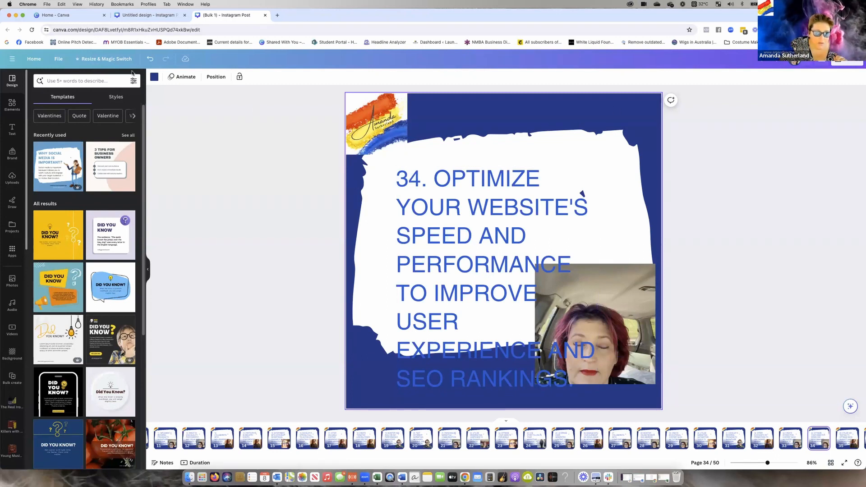
Close the bulk and source design tabs, reopen Canva in a new tab and create a blank Instagram Post (Square) design.
{"action": "left_click", "coordinate": [266, 15]}
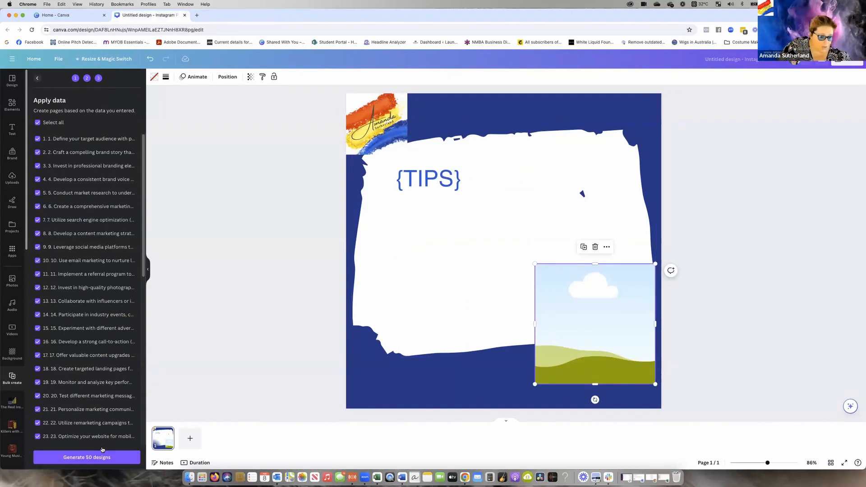
{"action": "left_click", "coordinate": [197, 16]}
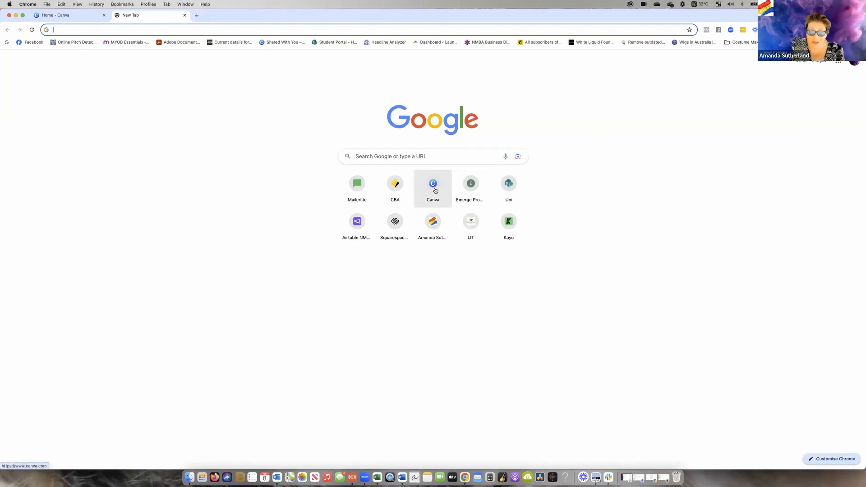
{"action": "left_click", "coordinate": [435, 190]}
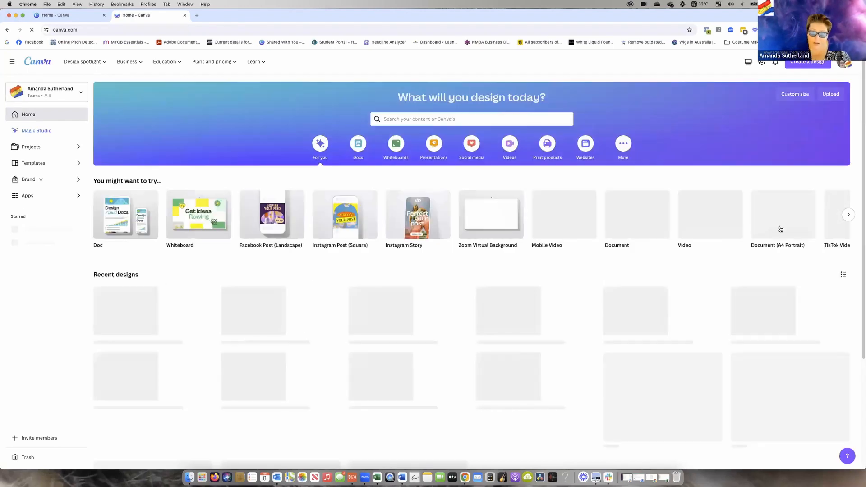
{"action": "left_click", "coordinate": [809, 64]}
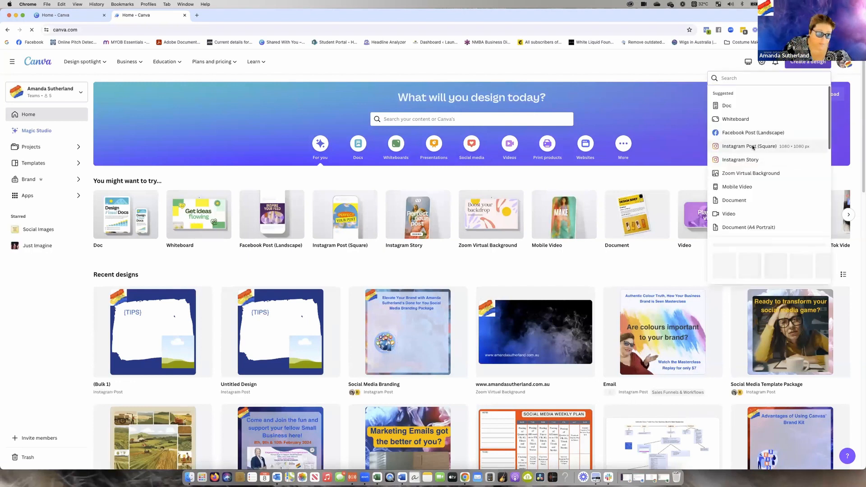
{"action": "left_click", "coordinate": [751, 146]}
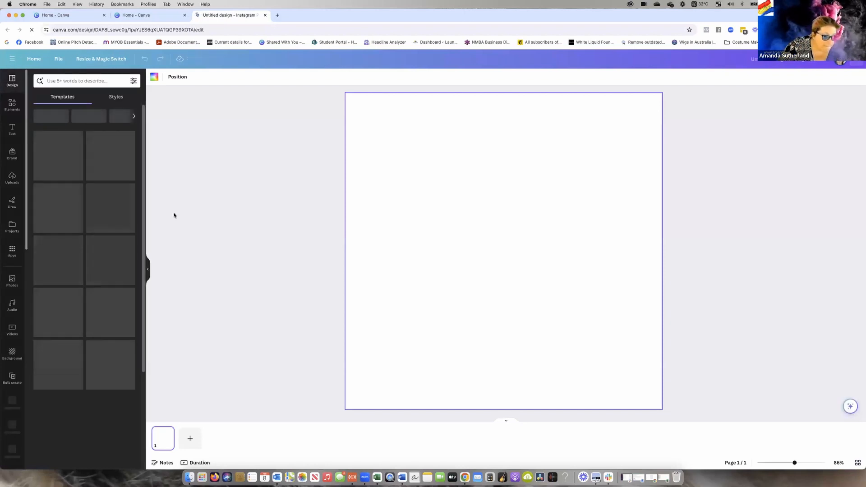
Apply the "Enter Quote." Quote of the Day brand template to the blank page.
{"action": "left_click", "coordinate": [15, 158]}
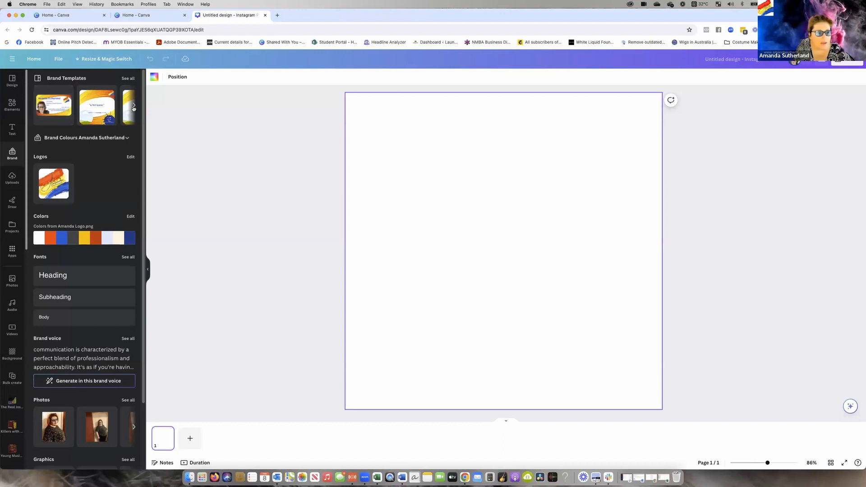
{"action": "left_click", "coordinate": [134, 106]}
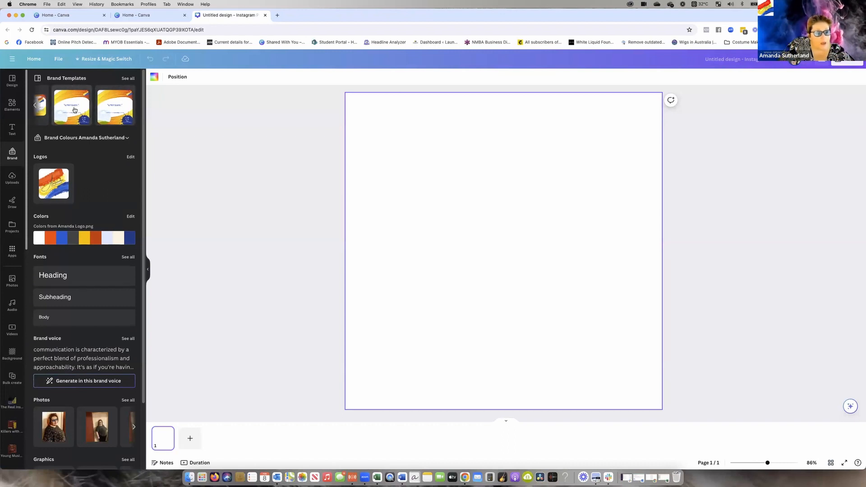
{"action": "left_click", "coordinate": [75, 110]}
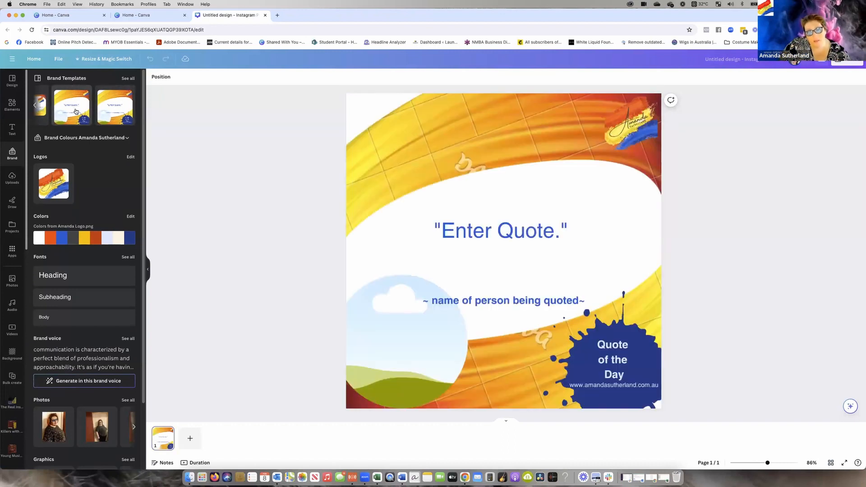